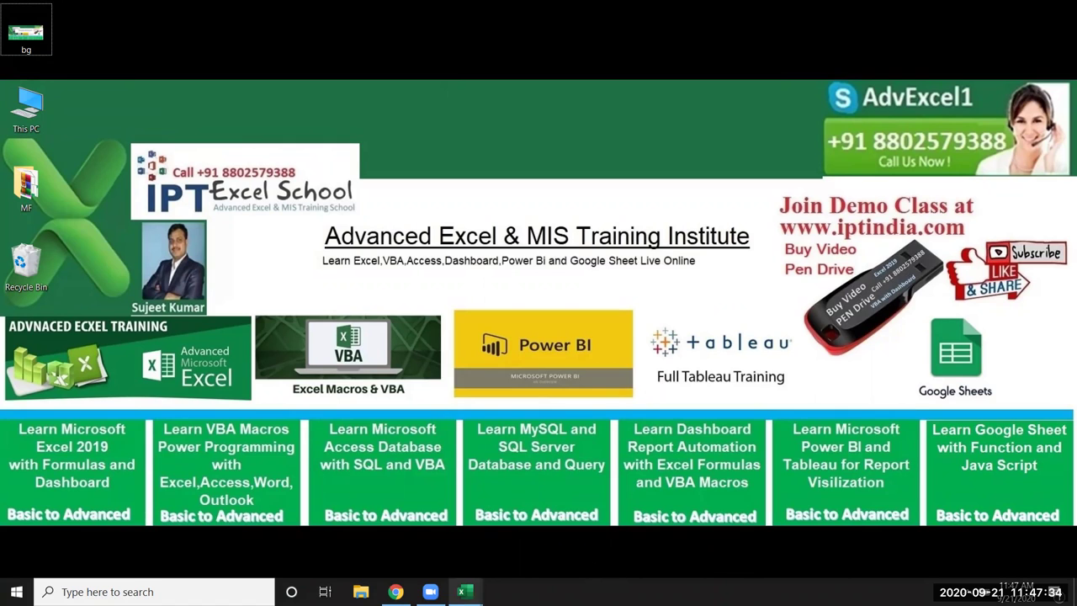
- Enter the plus and minus operator symbols in G1 and G2
mouse_move(462, 592)
click(425, 564)
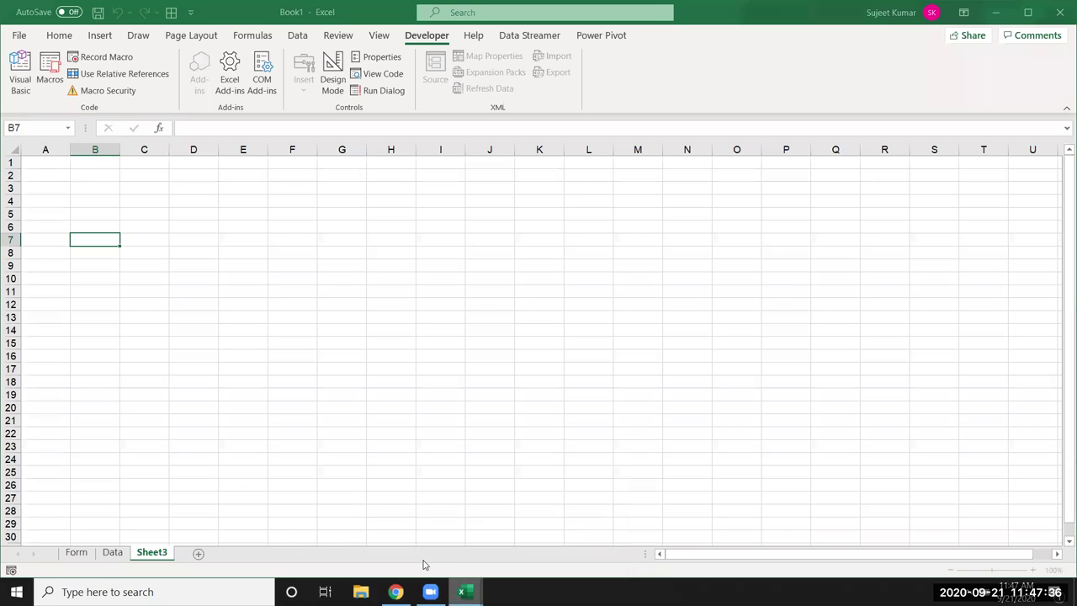
click(88, 186)
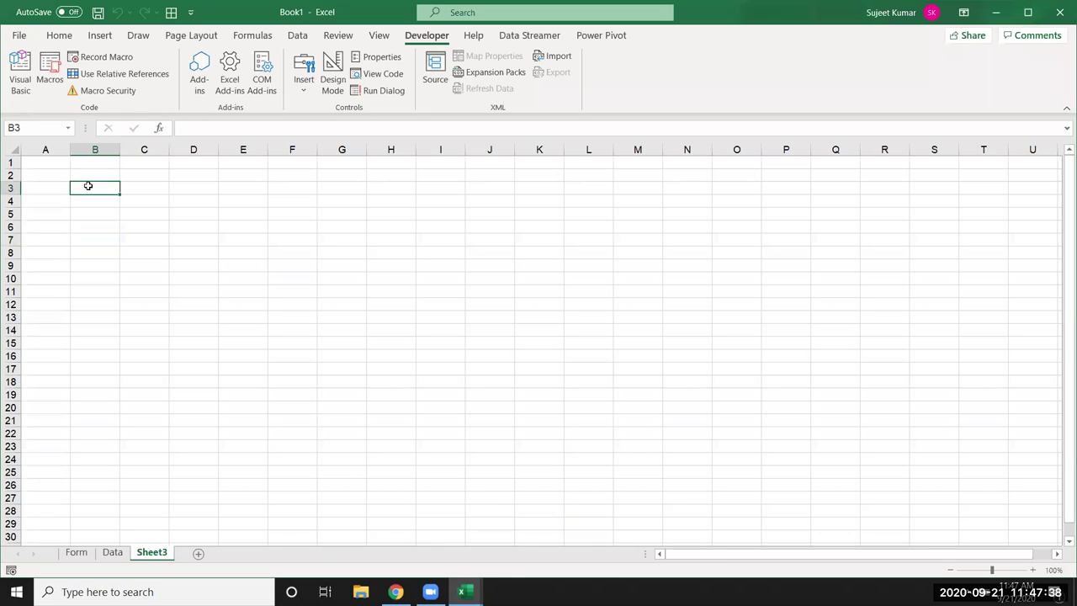
click(336, 164)
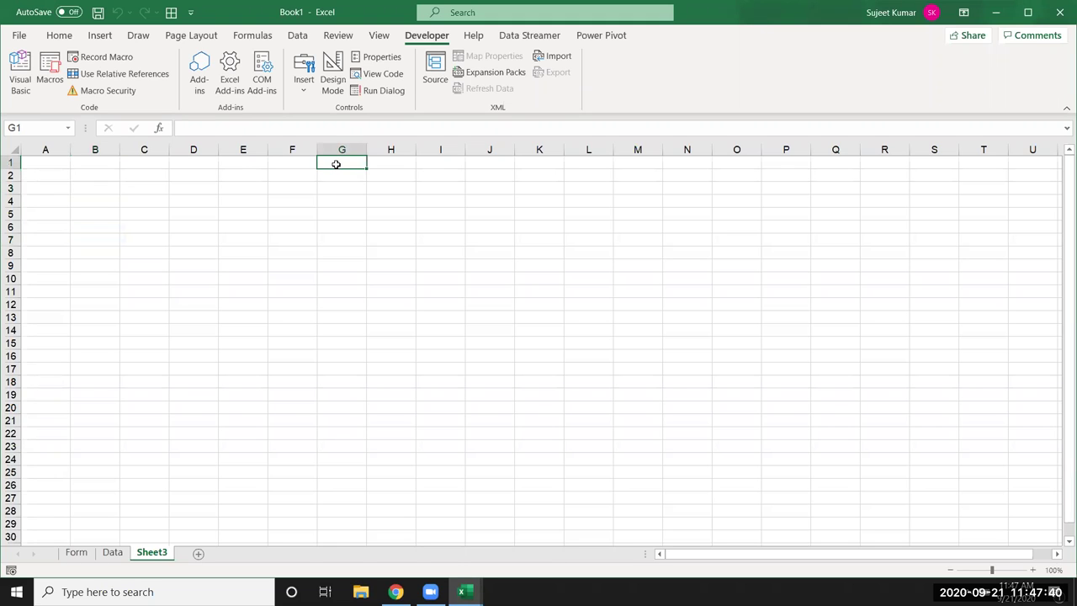
text(+)
key(Return)
text(-)
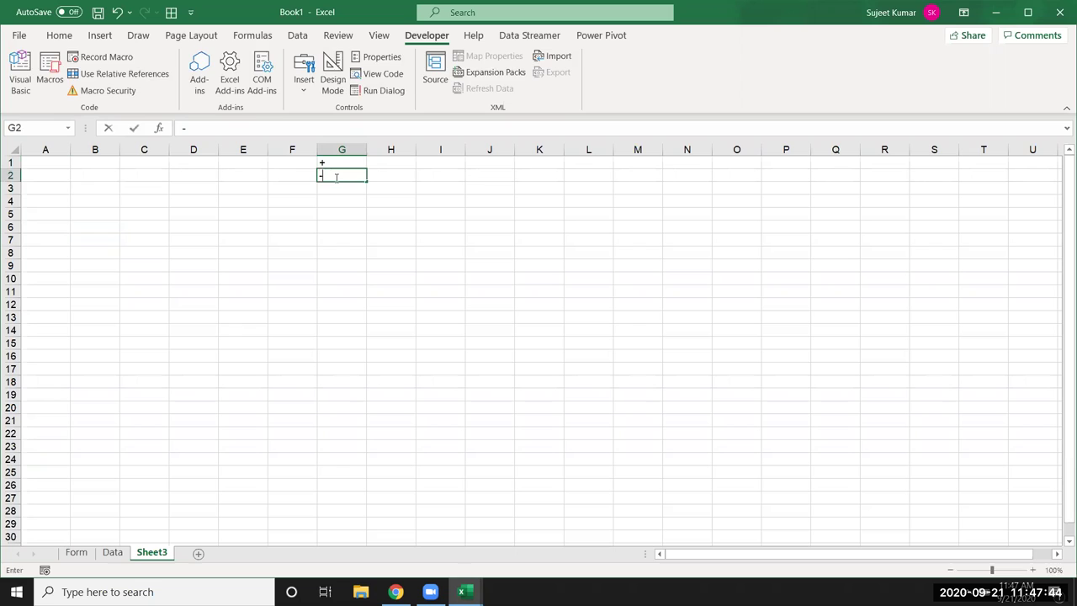
click(334, 191)
key(BackSpace)
key(BackSpace)
key(Return)
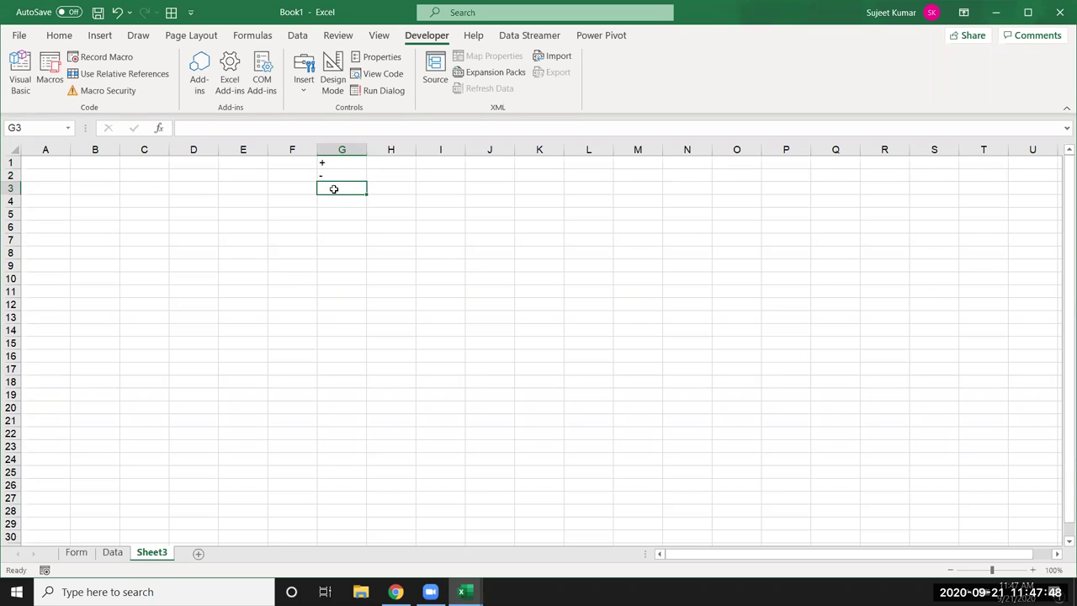
- Add /, * and ^ in G3 to G5, then select G1:G5
text(/)
key(Return)
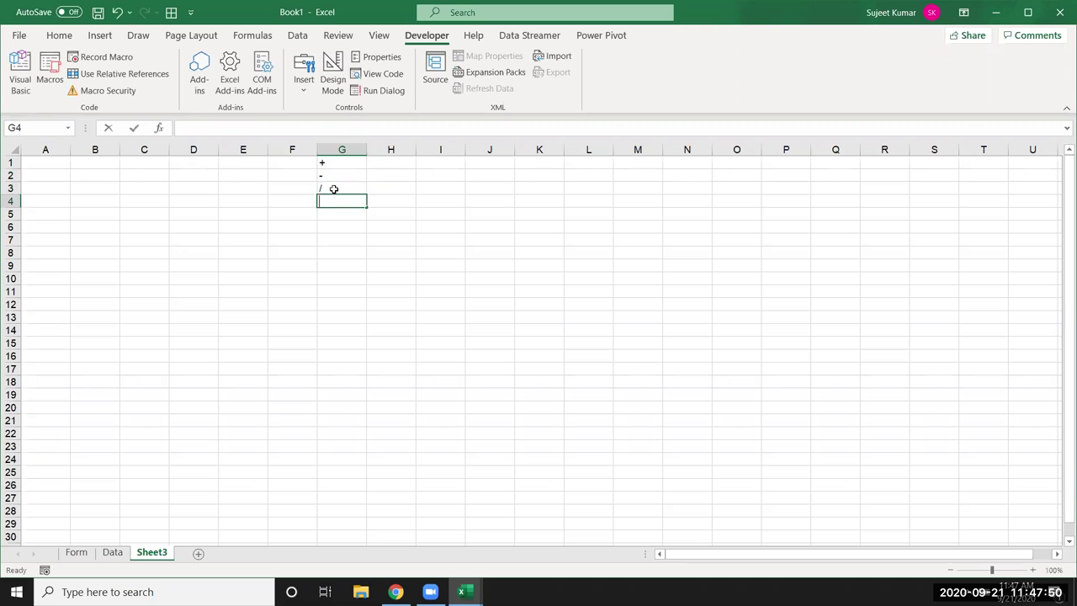
text(*)
key(Return)
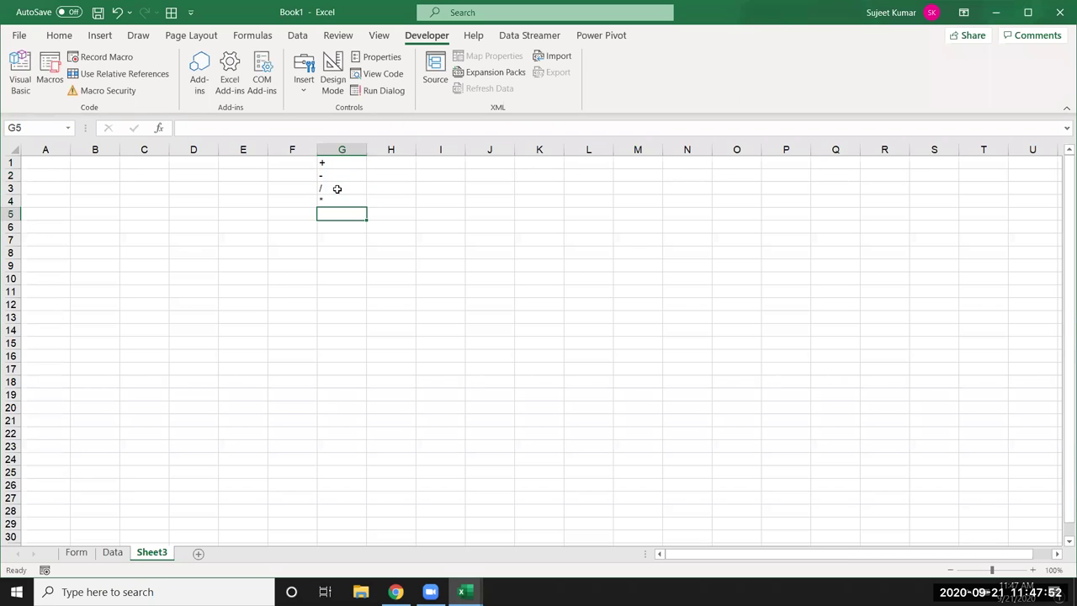
text(^)
key(Return)
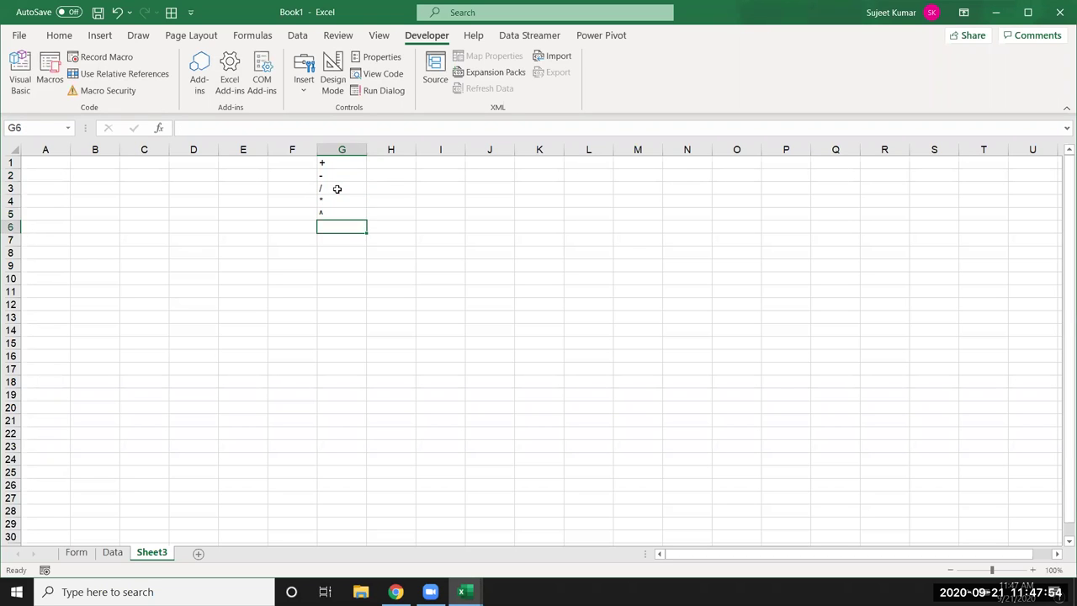
drag(350, 164, 348, 211)
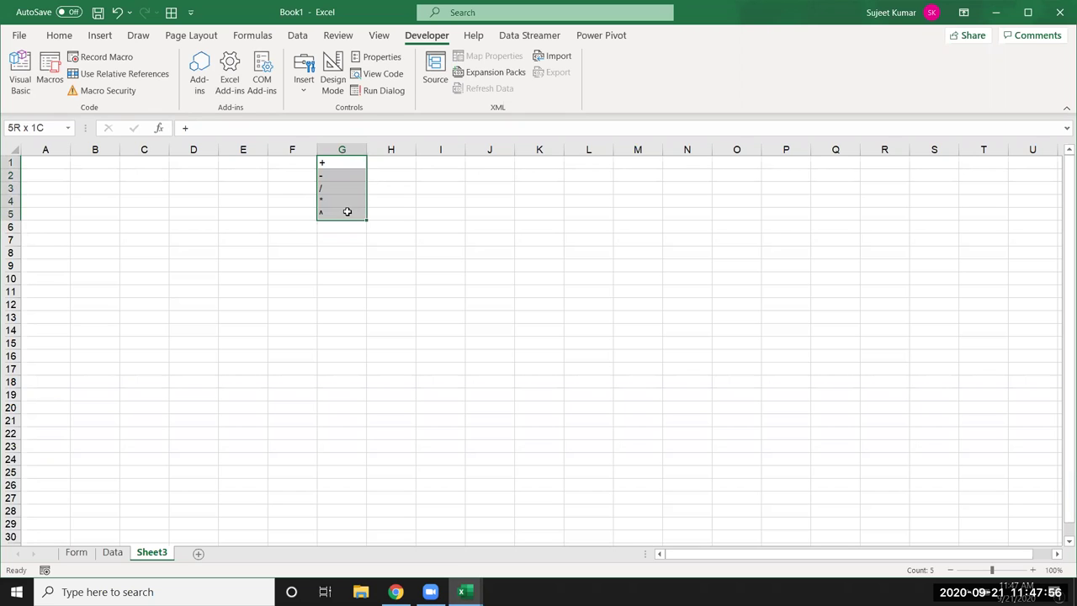
- Enter 50 in A2 and 60 in B2
click(53, 178)
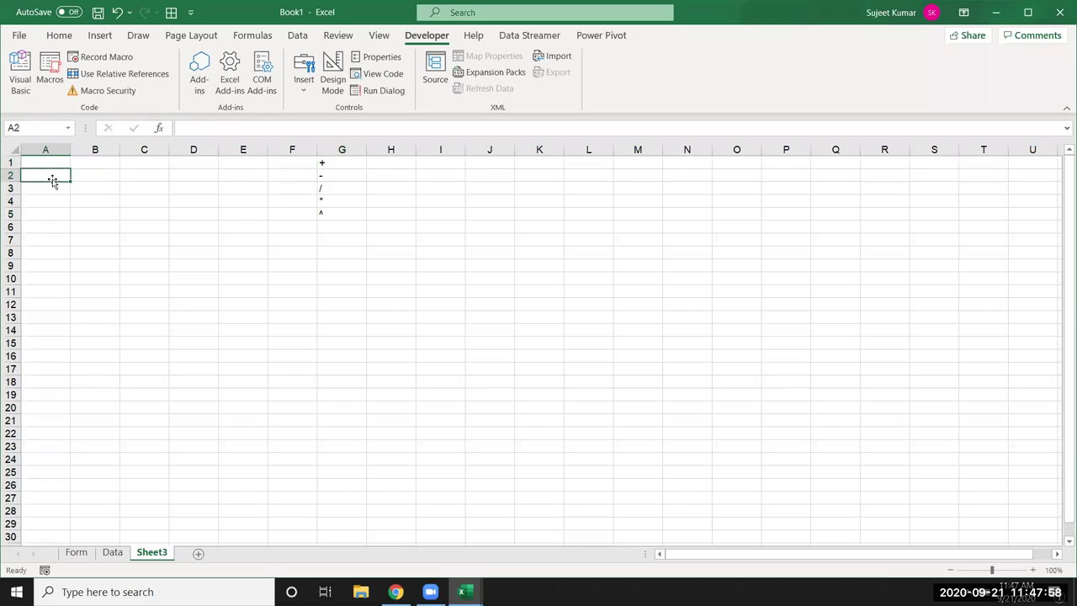
text(50)
key(Tab)
text(60)
key(Tab)
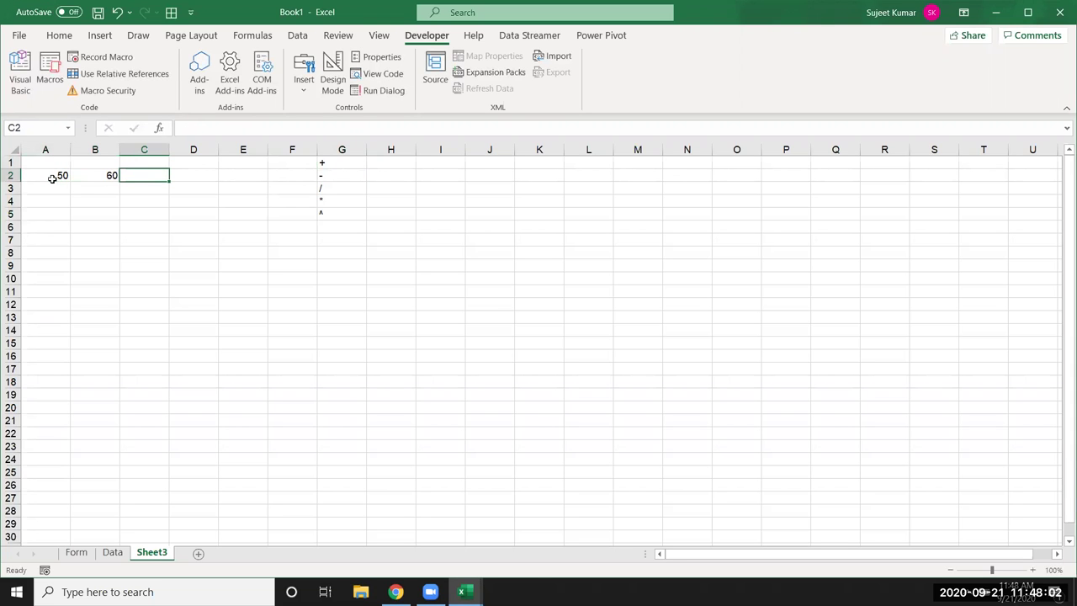
- Total A2:B2 in C2 with =SUM(A2:B2)
text(=sum)
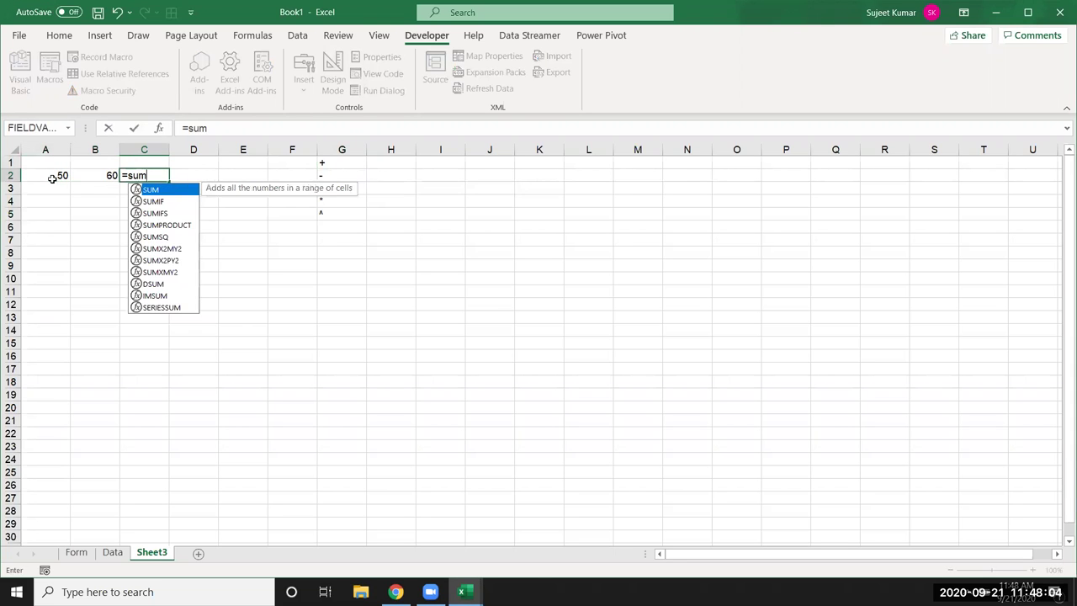
text(()
key(Left)
key(shift+Left)
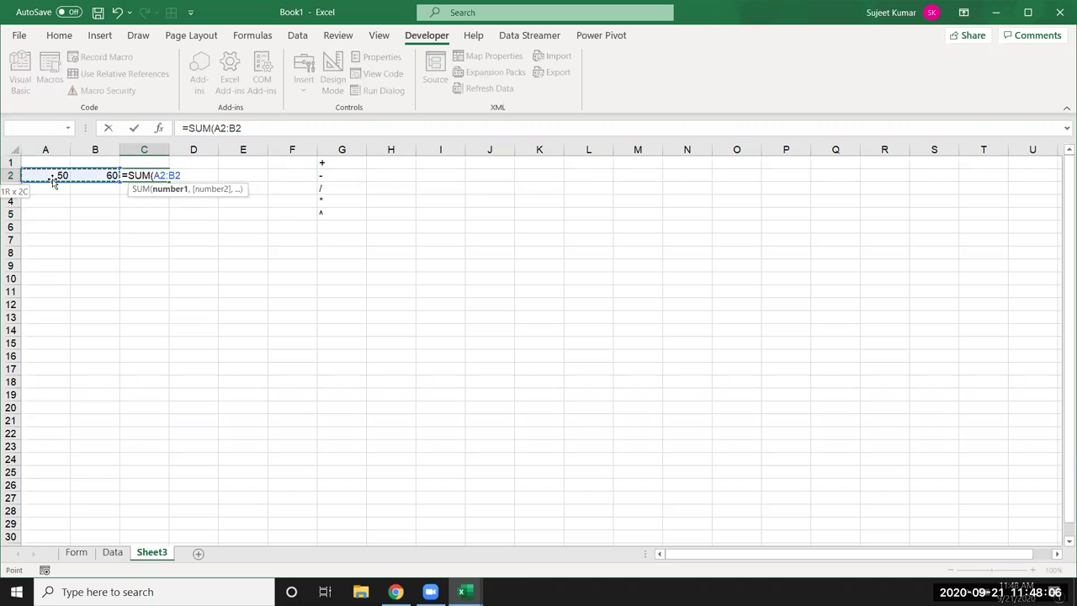
key(Return)
- Add the same numbers in C3 with =A2+B2, then review both formulas
text(=)
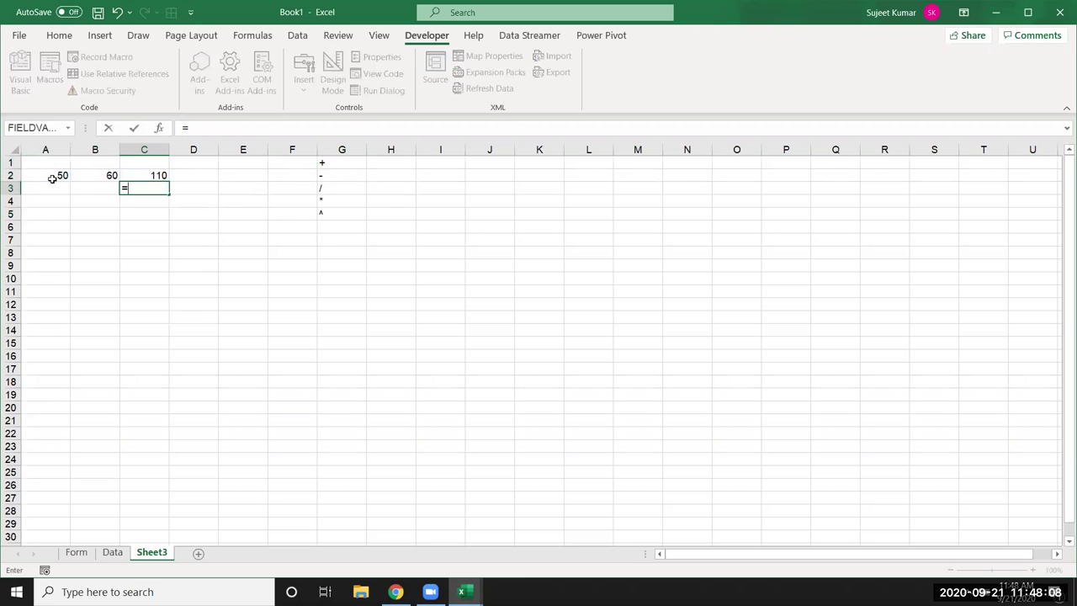
click(62, 176)
text(+)
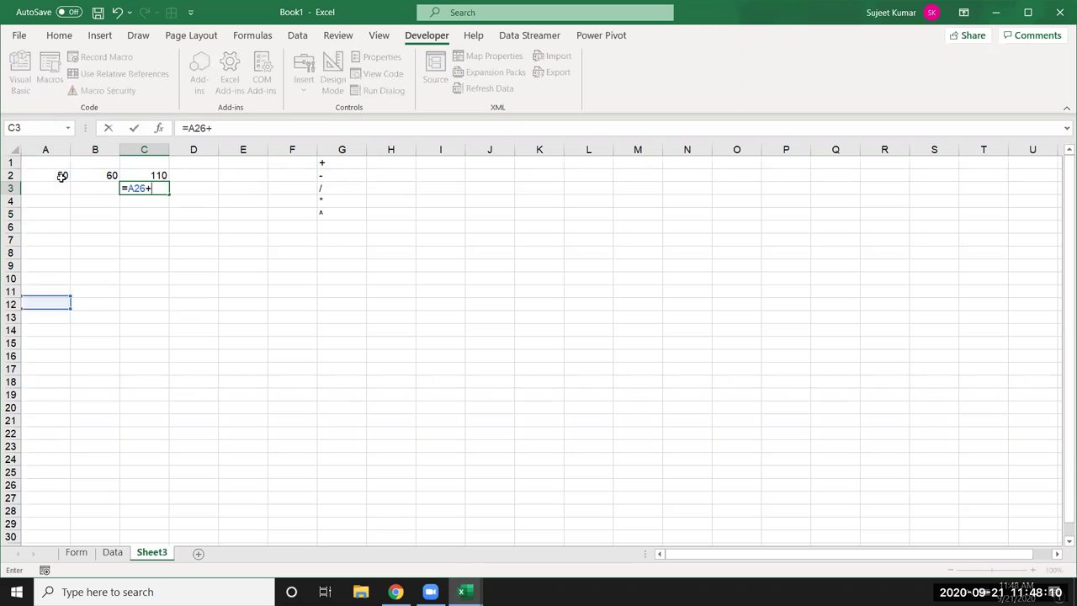
key(Escape)
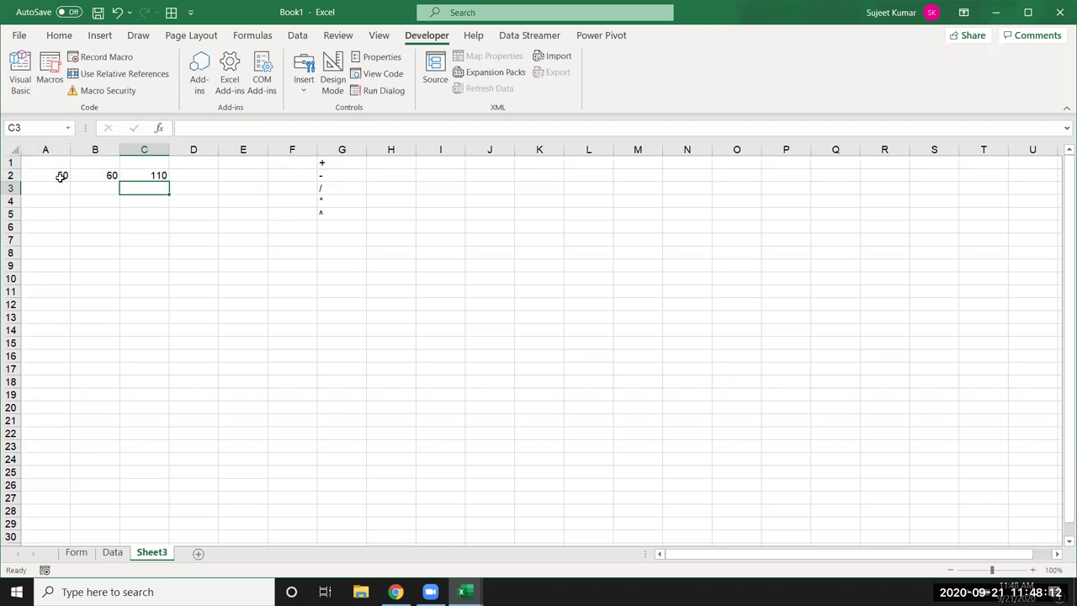
text(=)
click(53, 177)
text(+)
click(82, 175)
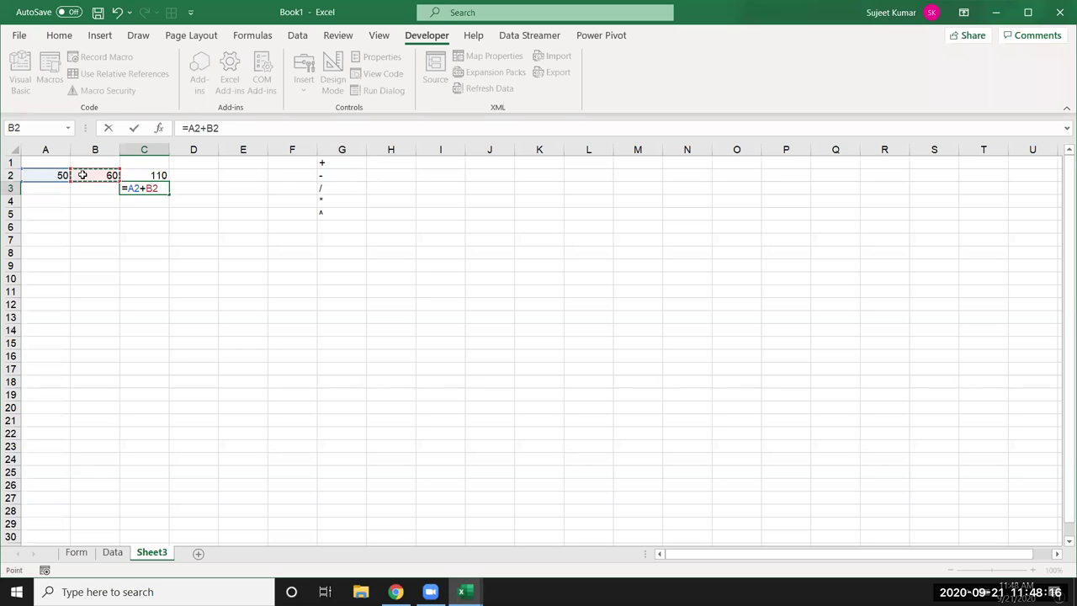
key(Return)
key(Up)
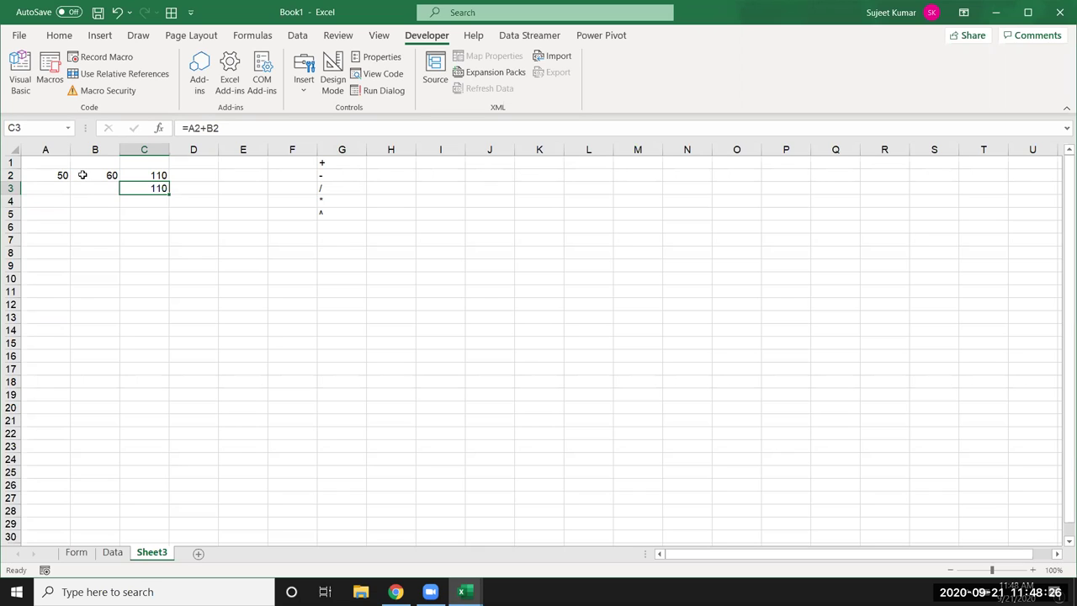
key(Up)
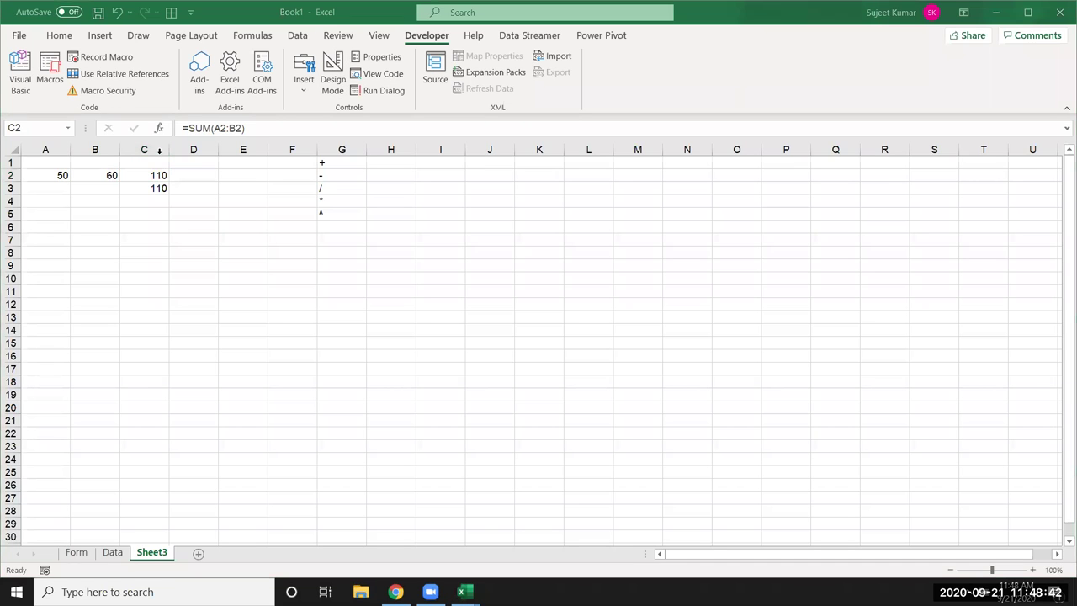
click(620, 75)
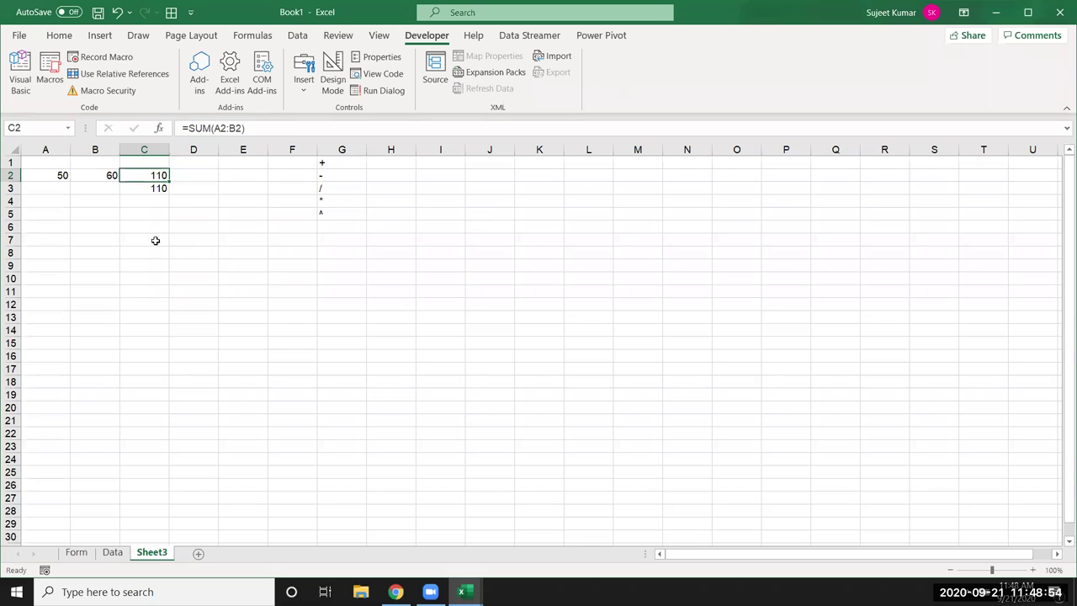
- Enter the headings Q1 in A7 and Q2 in B7
click(89, 239)
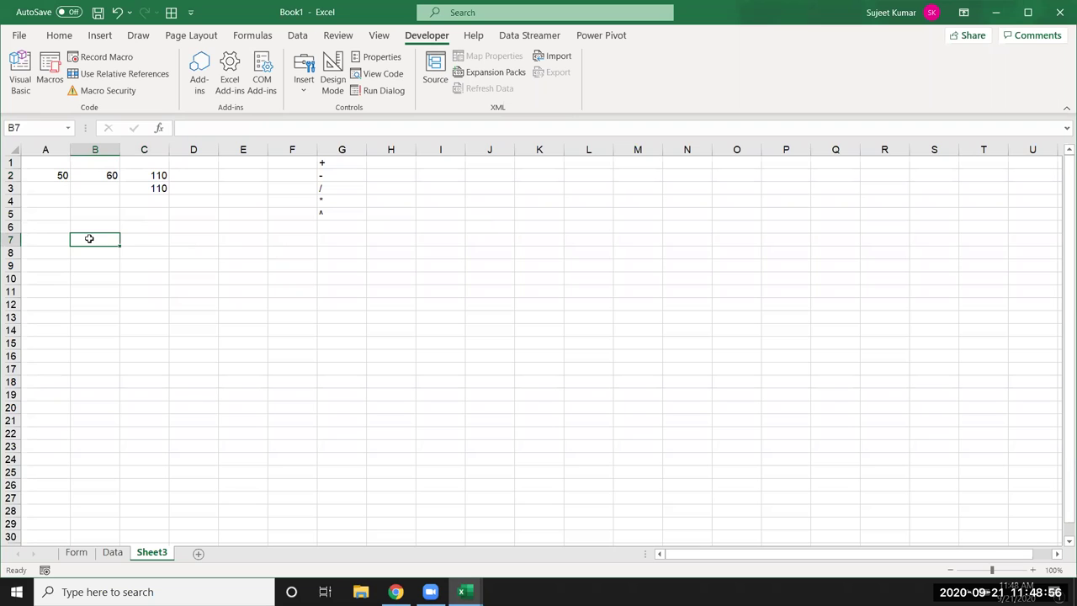
key(Left)
text(Q1)
key(Tab)
text(Q2)
key(Return)
- Put 50 in A8 and 60 in B8, and add the heading Gr in C7
text(50)
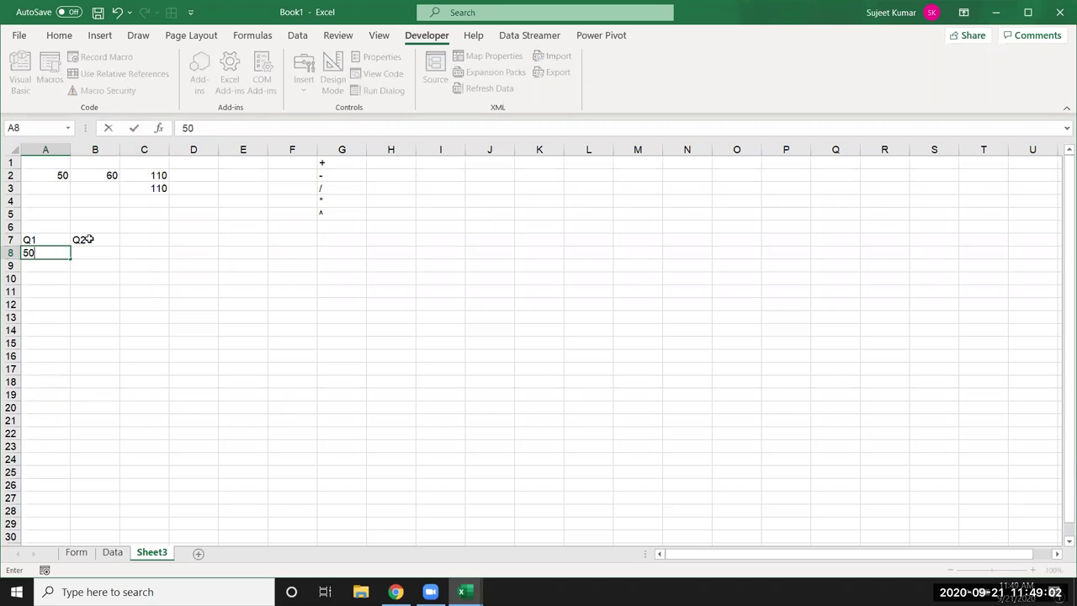
key(Tab)
text(60)
key(Tab)
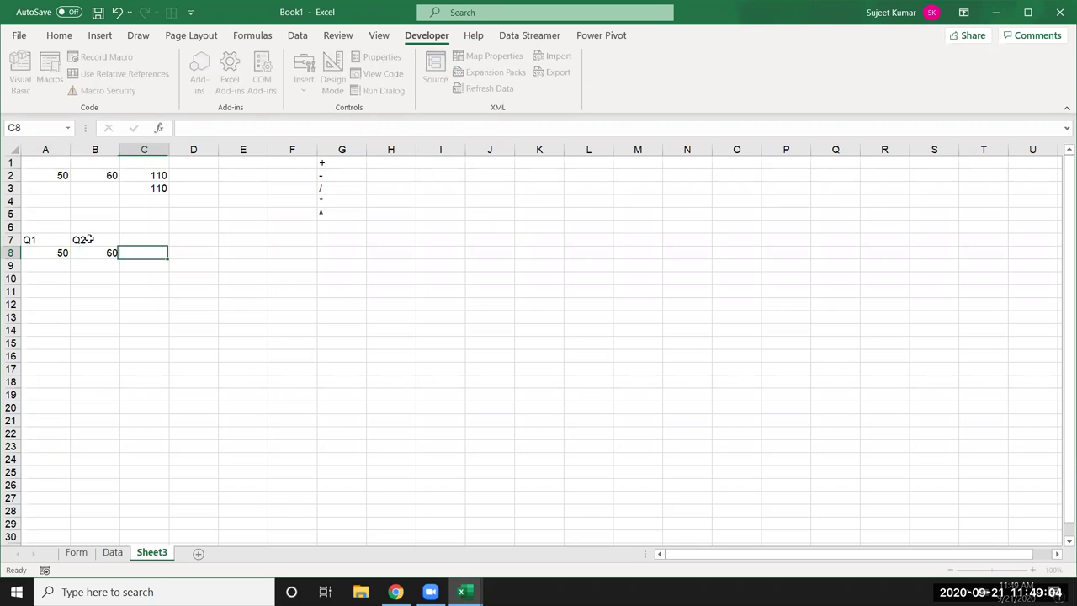
key(Up)
text(Gr)
key(Return)
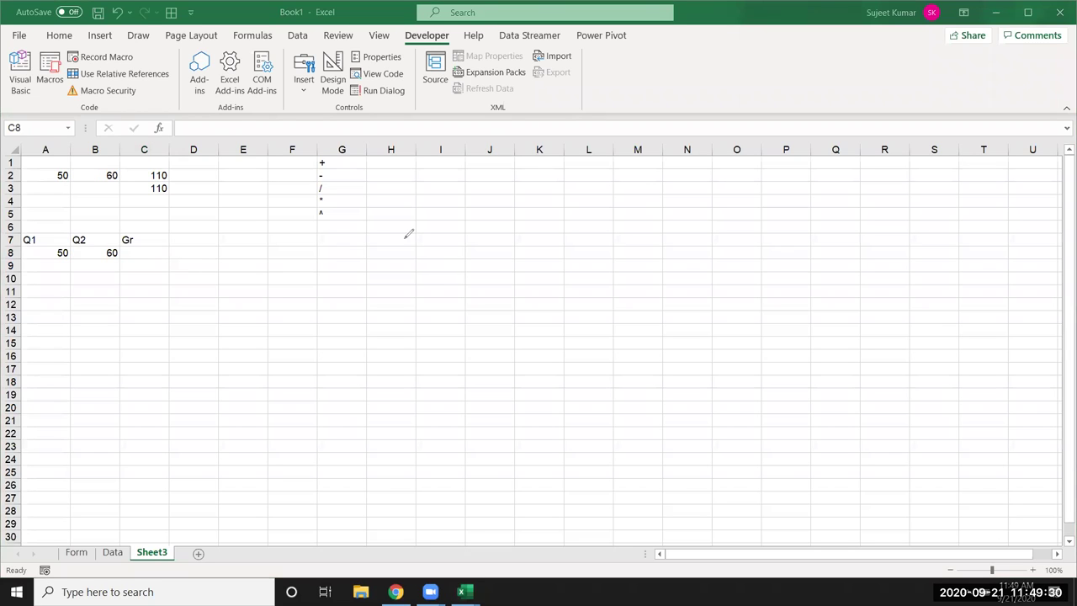
- Handwrite Q2 − Q1 over a fraction bar with Q1 beneath it, then leave ink mode
drag(402, 237, 476, 324)
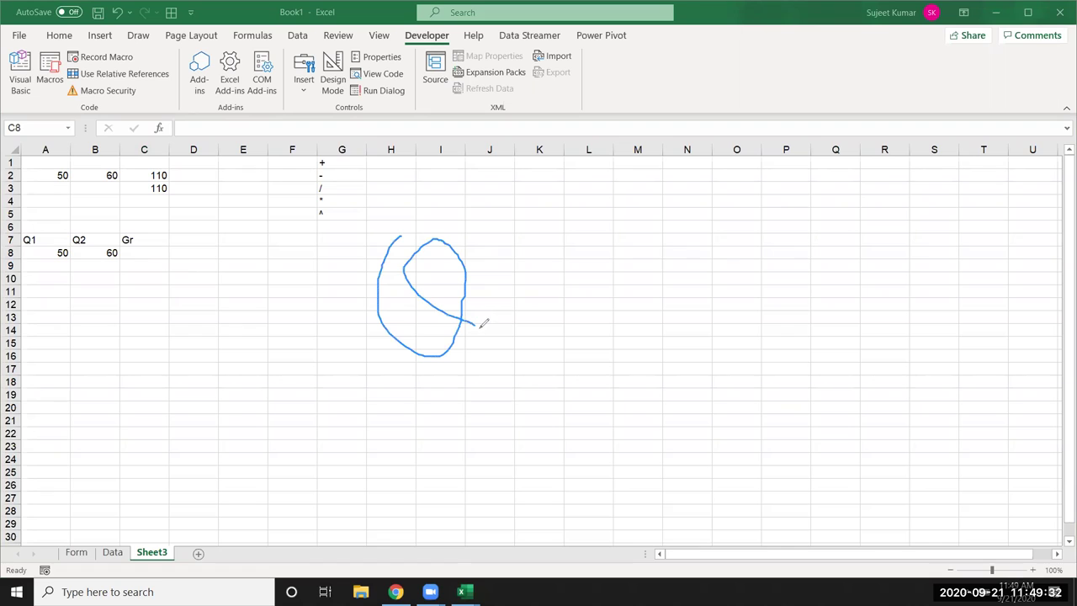
drag(486, 271, 560, 344)
drag(568, 292, 640, 297)
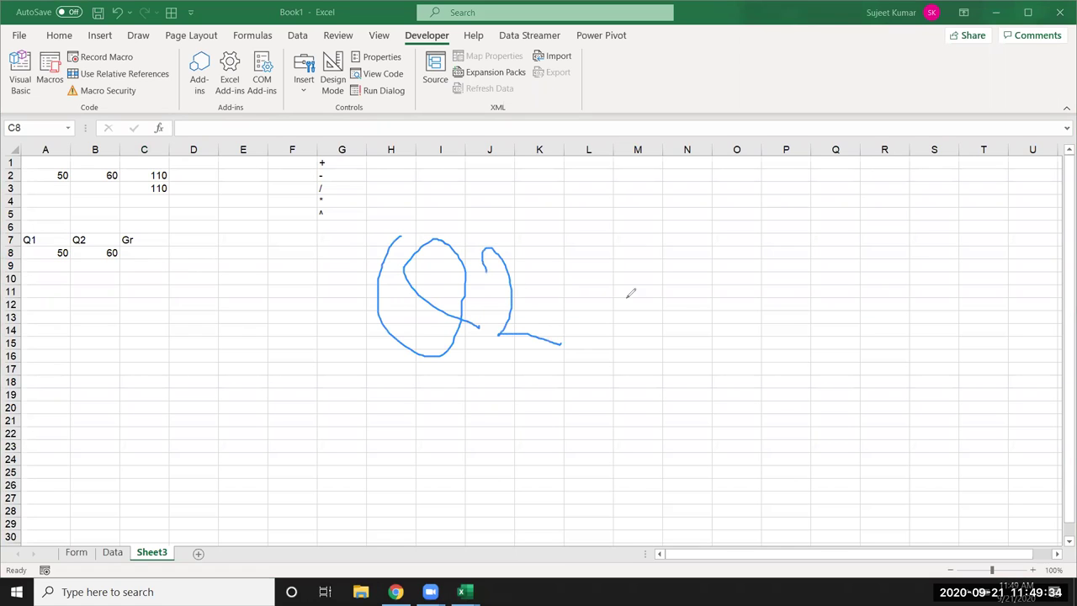
drag(716, 225, 757, 325)
drag(776, 242, 797, 331)
drag(435, 412, 799, 399)
drag(594, 459, 567, 506)
drag(628, 556, 717, 561)
drag(700, 471, 729, 539)
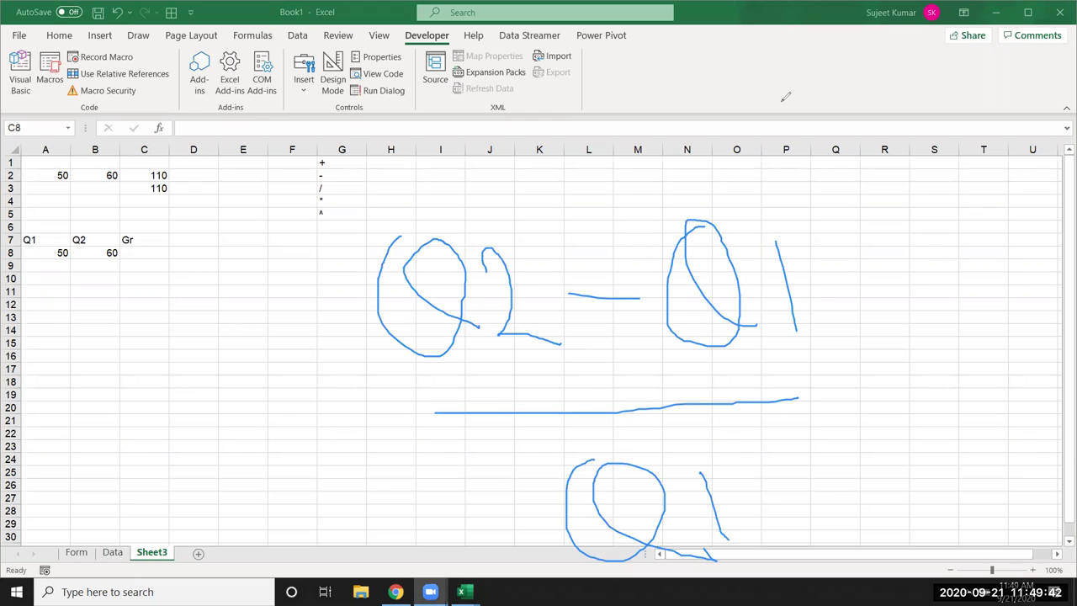
key(Escape)
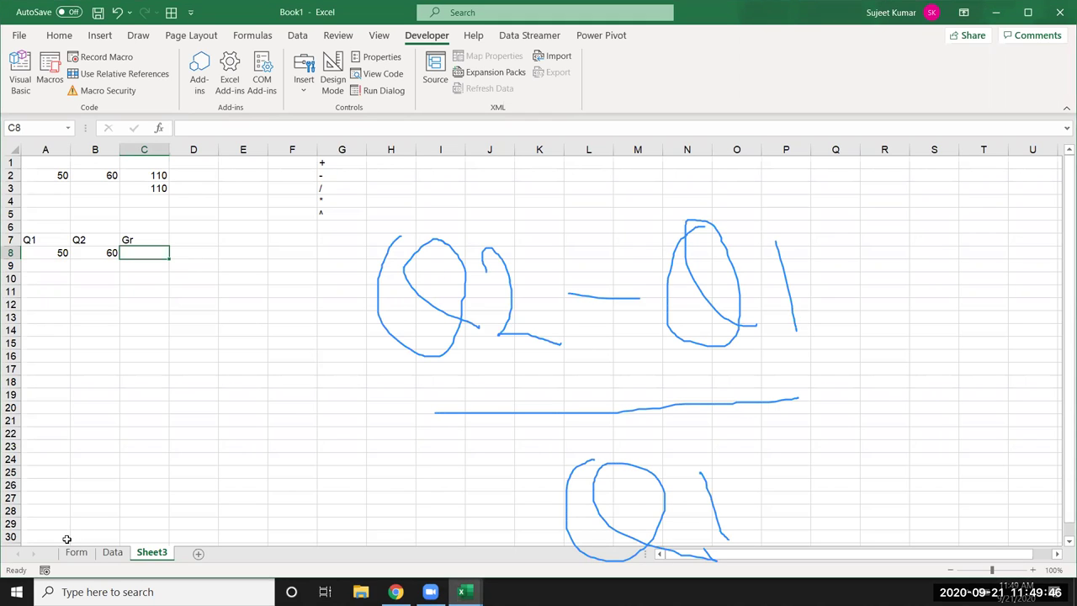
- Build a growth formula in C8 from B8, A8 and the divisor A8
text(=)
key(Left)
text(-)
key(Left)
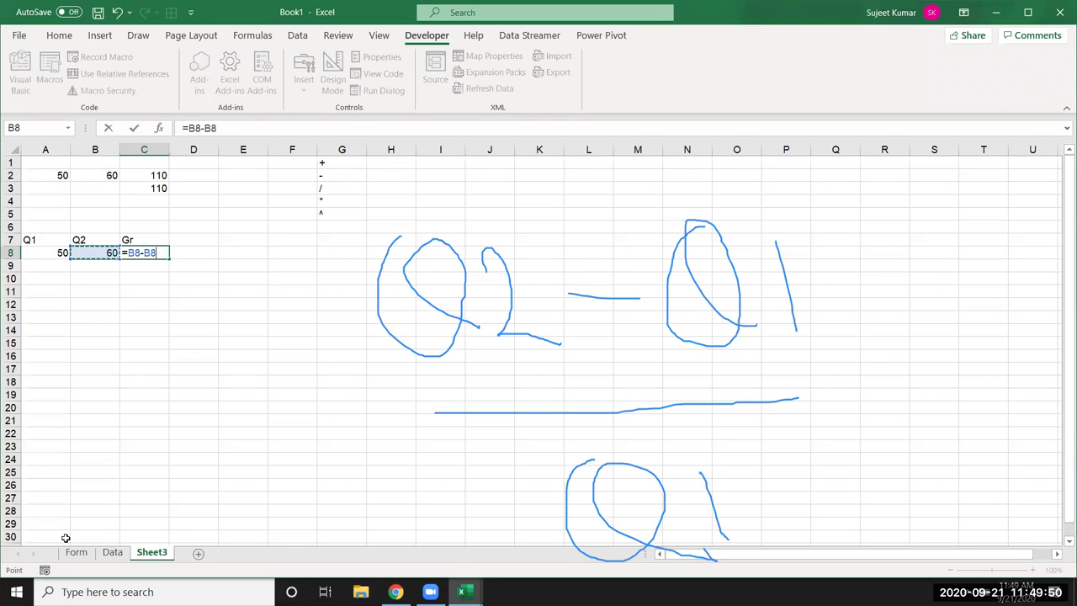
key(Left)
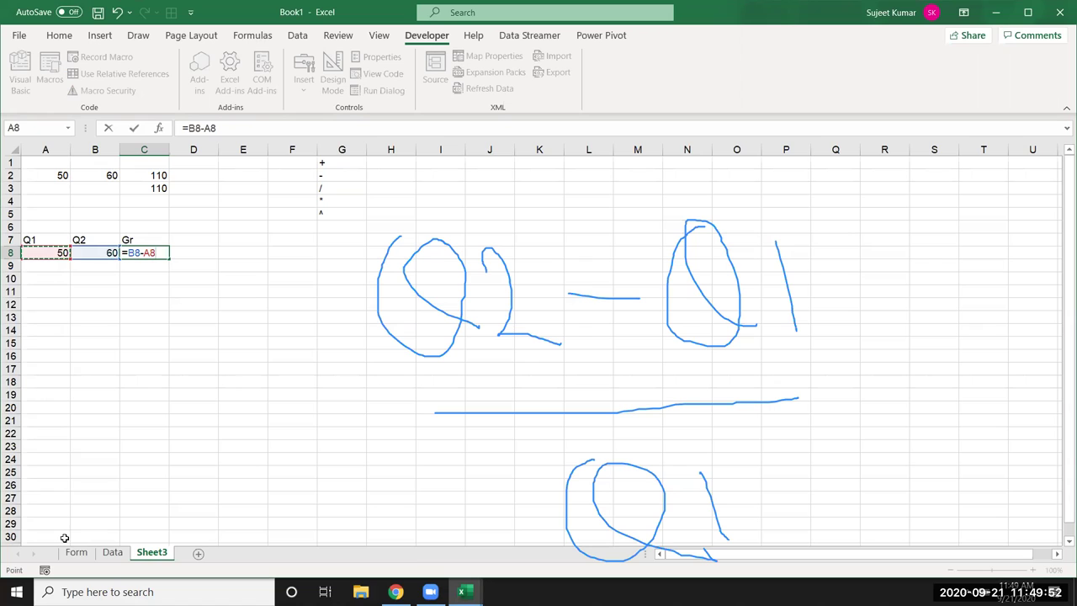
text(/)
key(Left)
key(Left)
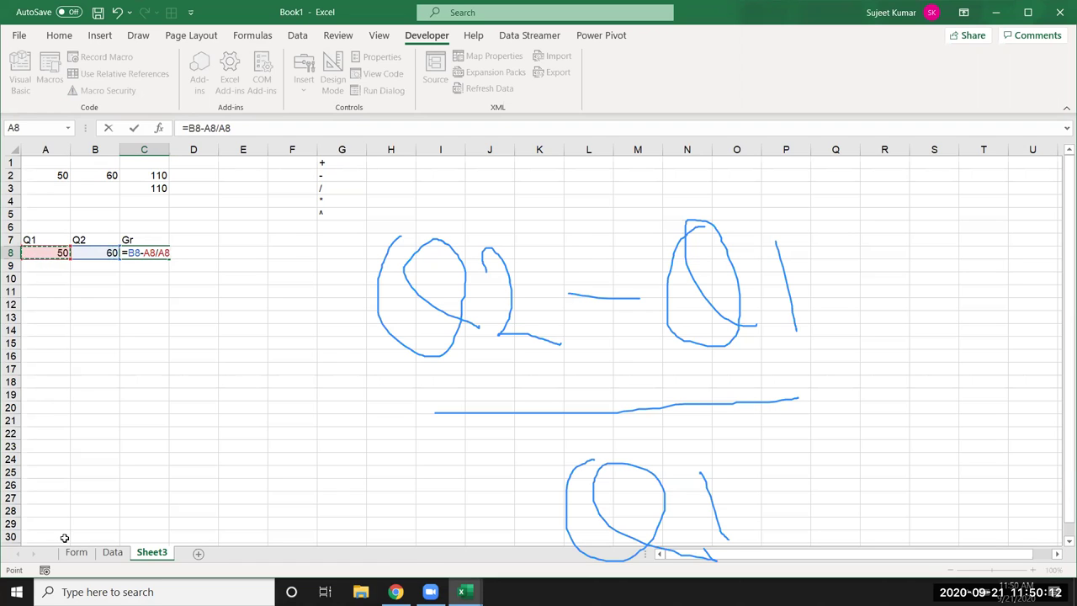
- Add parentheses so C8 reads =(B8-A8)/A8
click(186, 127)
text(()
key(Right)
key(Right)
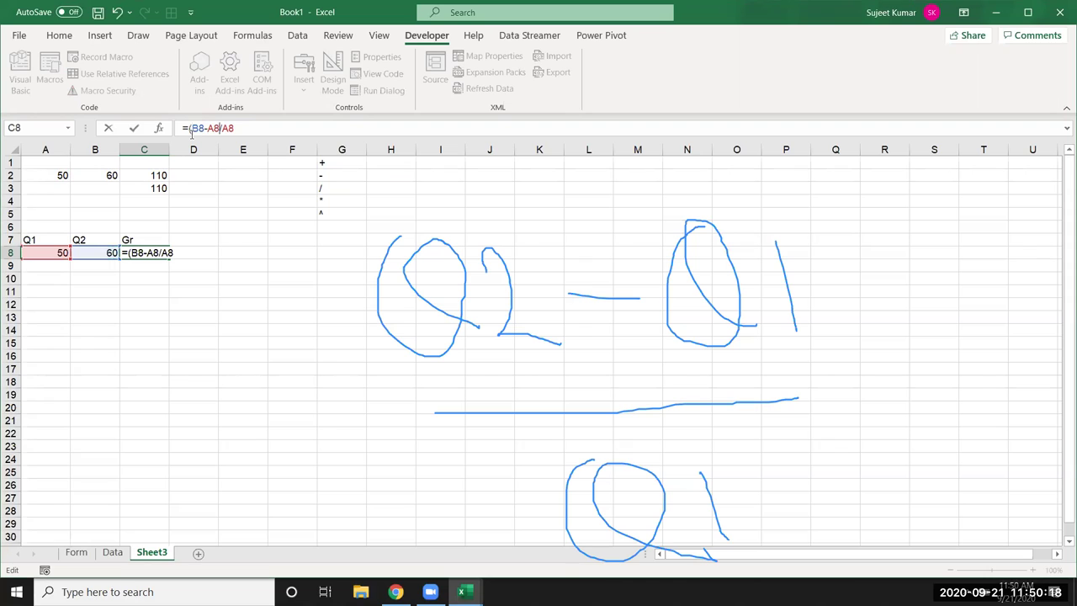
text())
key(ctrl+Return)
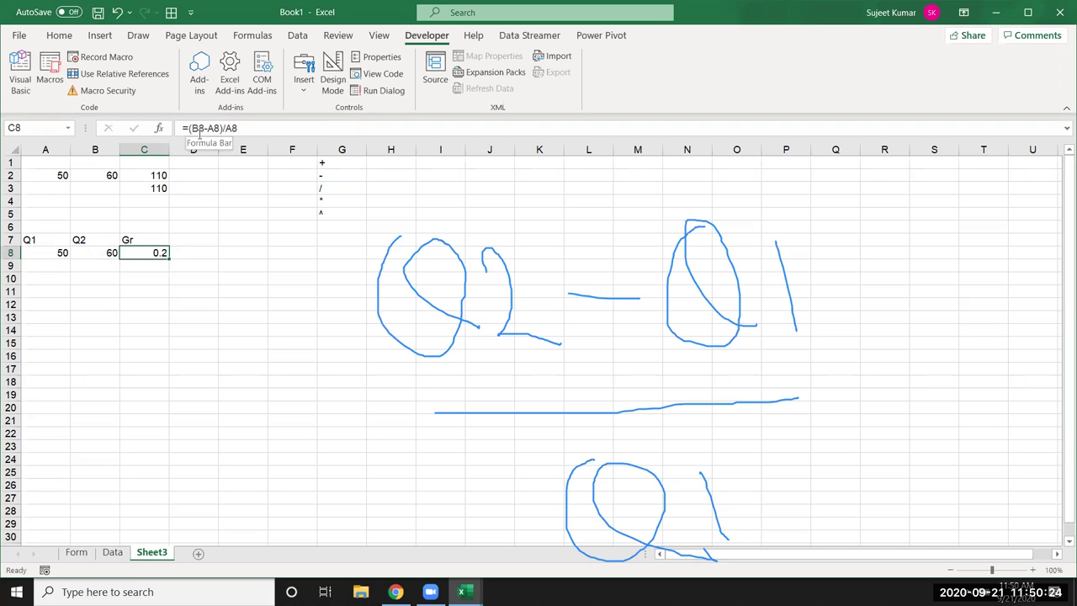
- Format C8 as a percentage showing 20% and erase the ink sketch
click(58, 35)
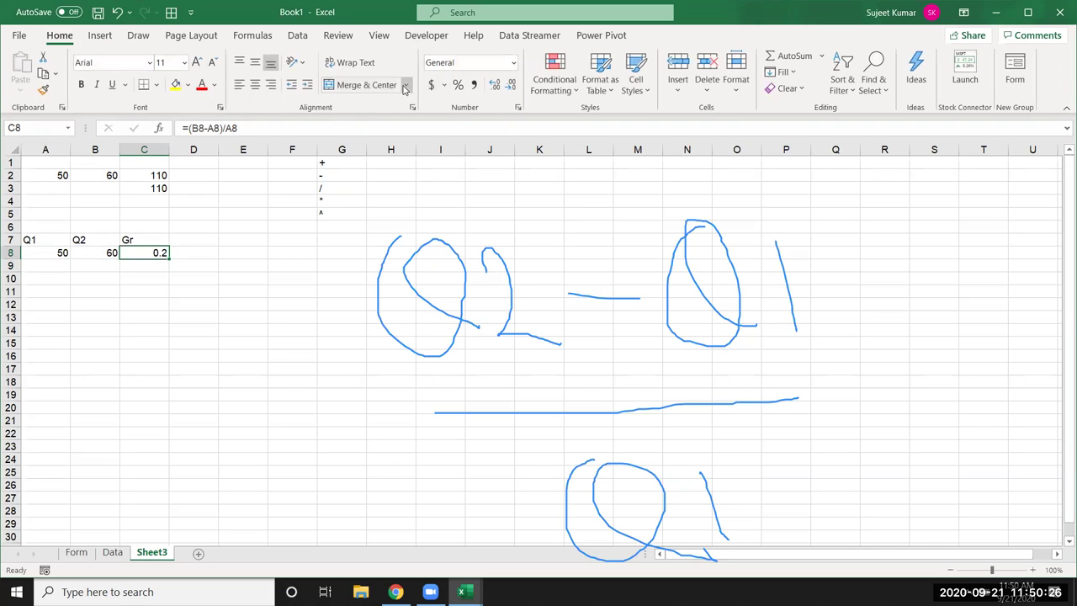
click(458, 84)
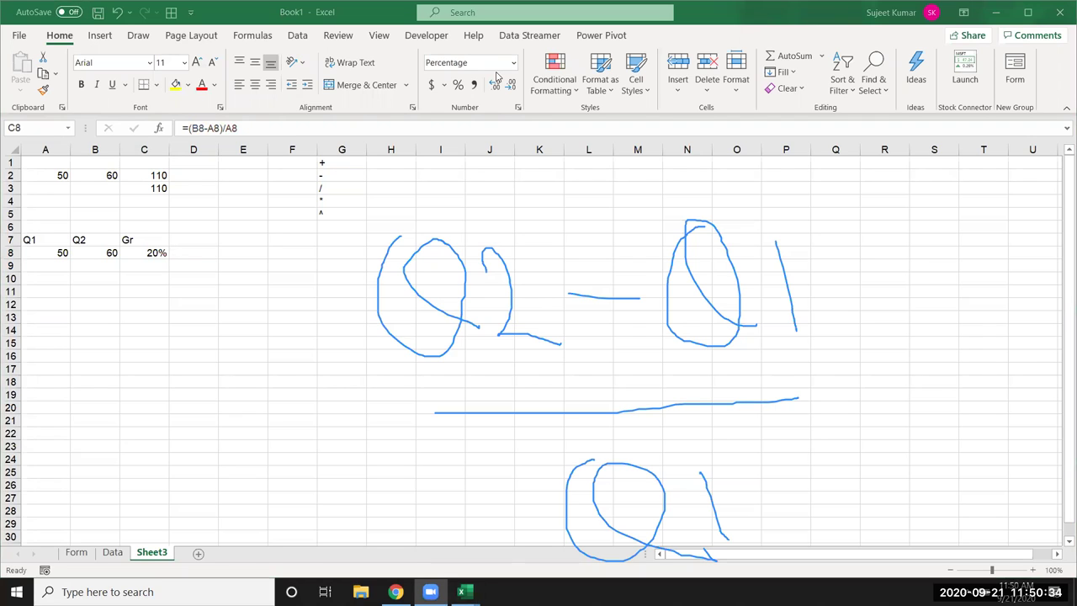
click(721, 97)
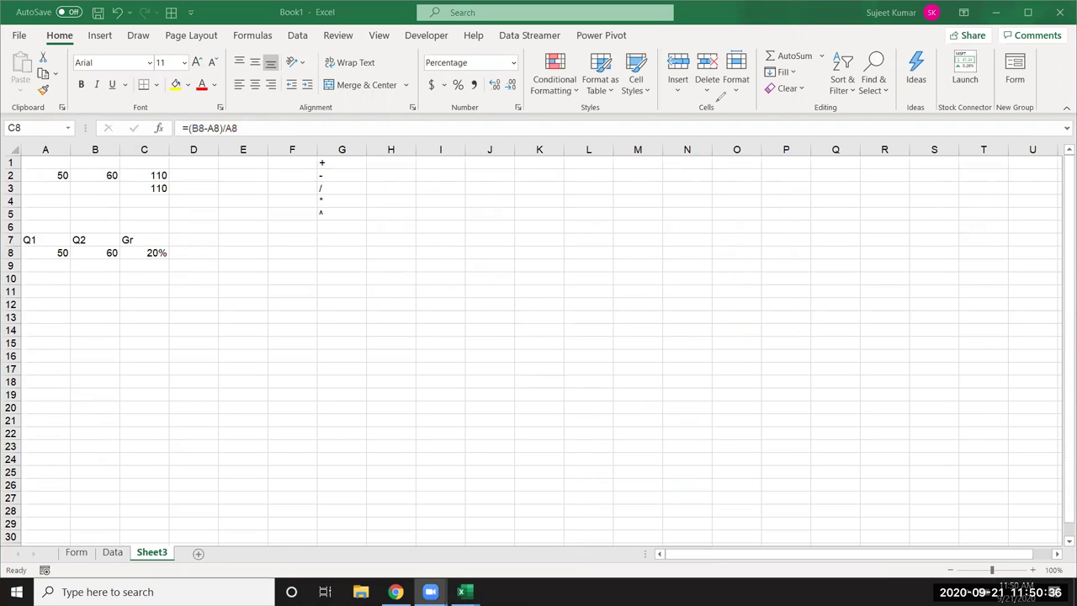
- Enter the labels P, R and T in A12:A14
click(48, 301)
text(P)
key(Return)
text(R)
key(Return)
text(T)
key(Return)
- Enter 50000, 3% and 5 beside them in B12:B14
key(Up)
key(Up)
key(Up)
key(Right)
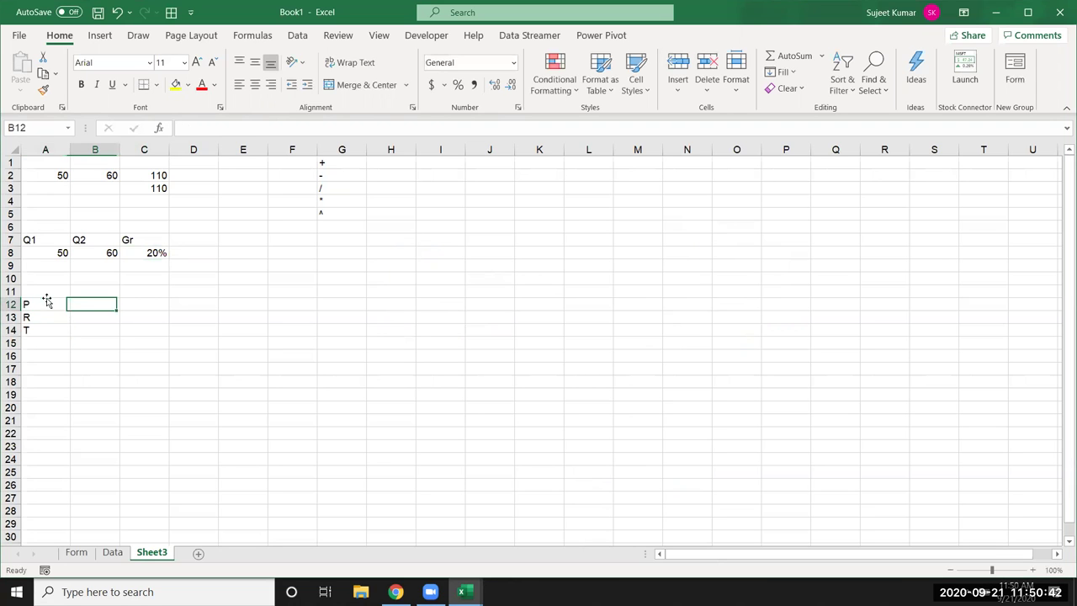
text(50000)
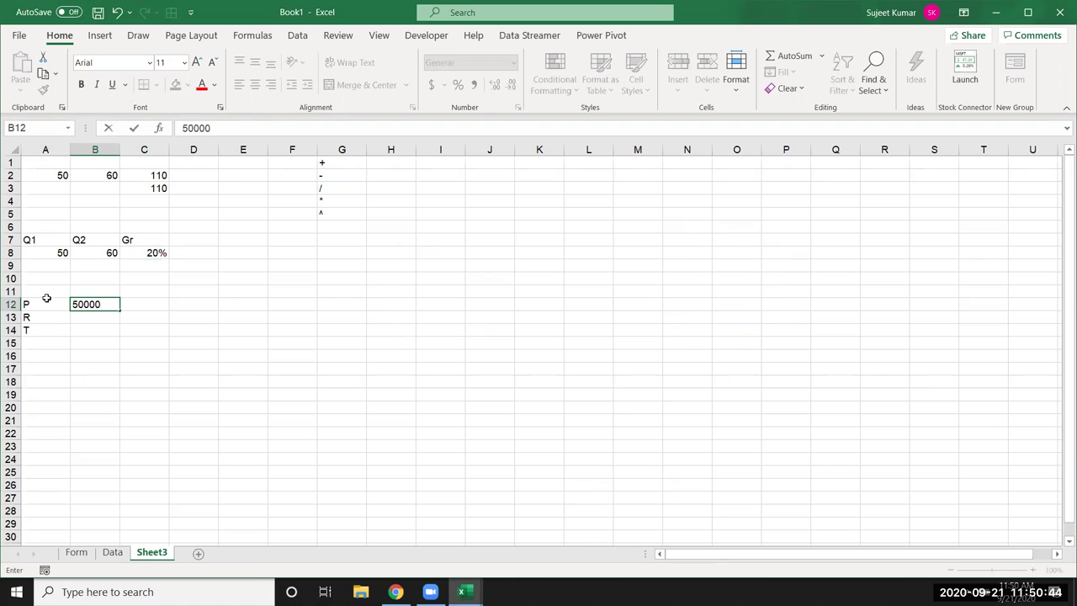
key(Return)
text(3)
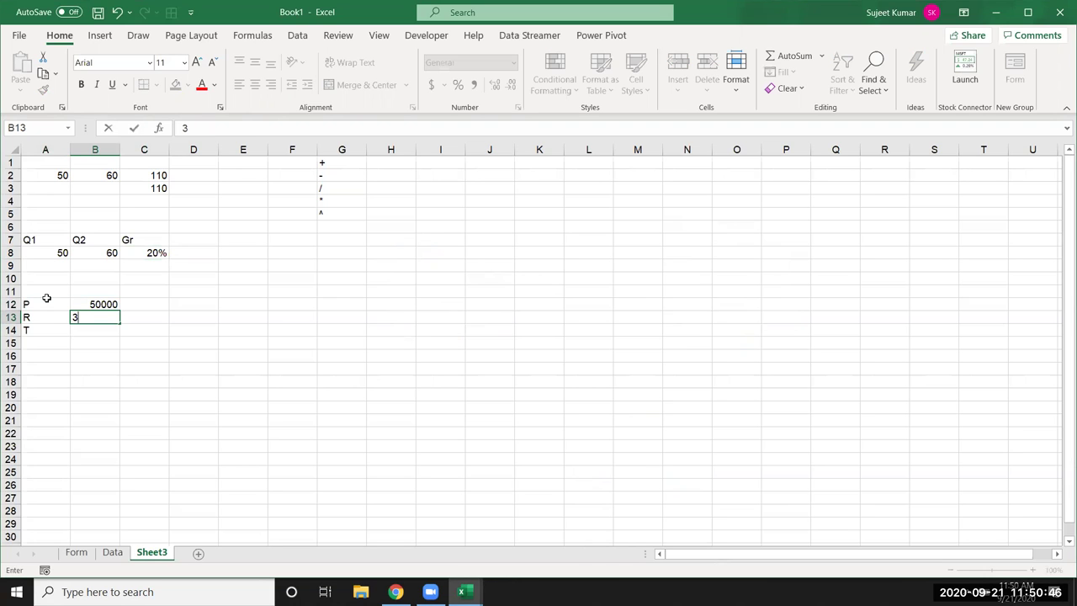
text(%)
key(Return)
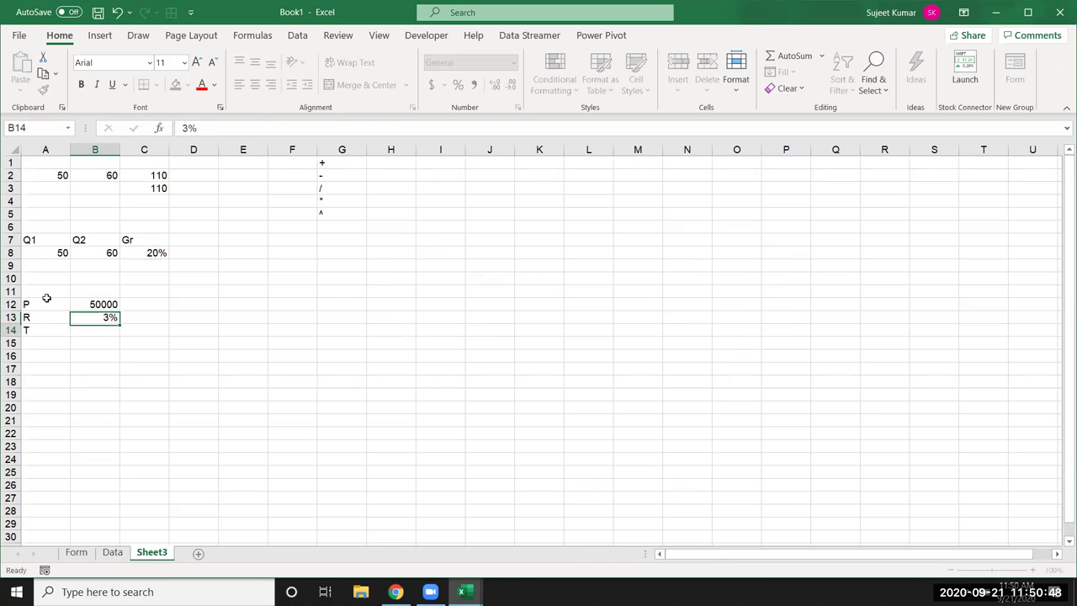
text(5)
key(Return)
- Add the label Amt in C16
click(132, 353)
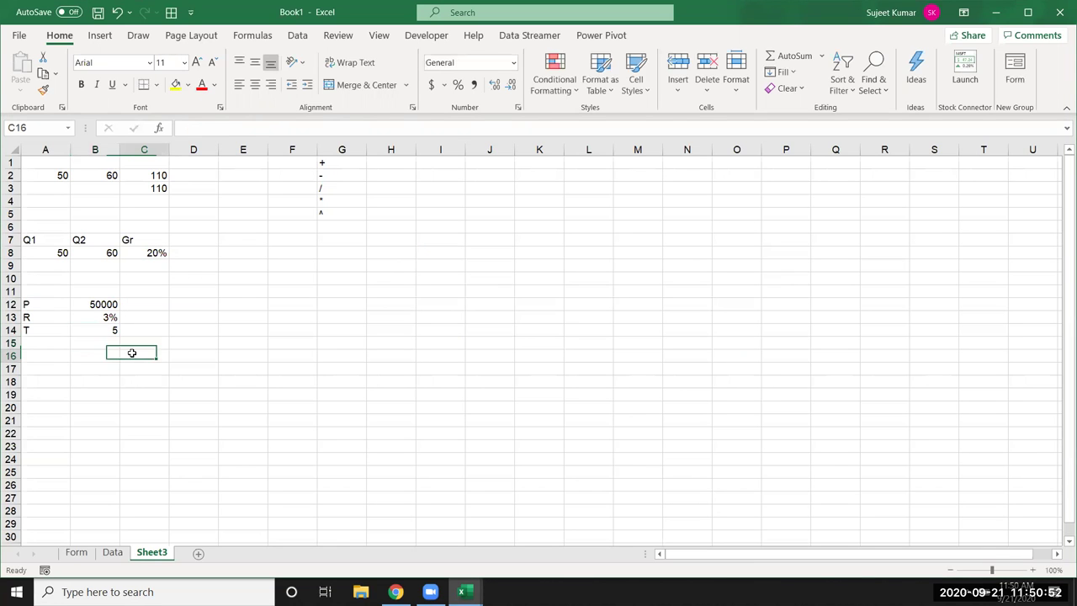
text(Amt)
key(Return)
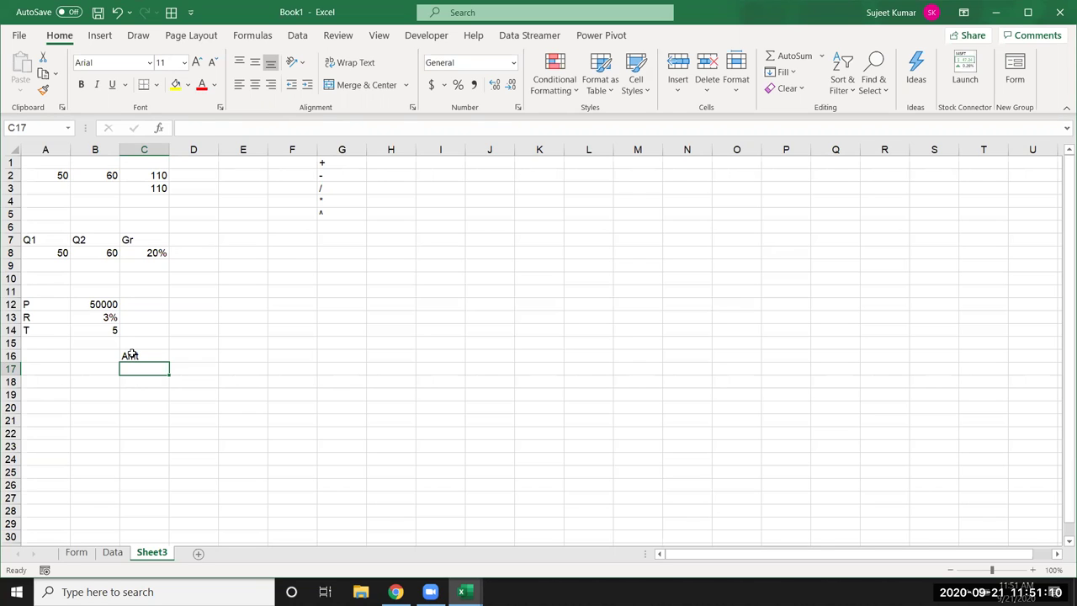
key(Up)
key(Right)
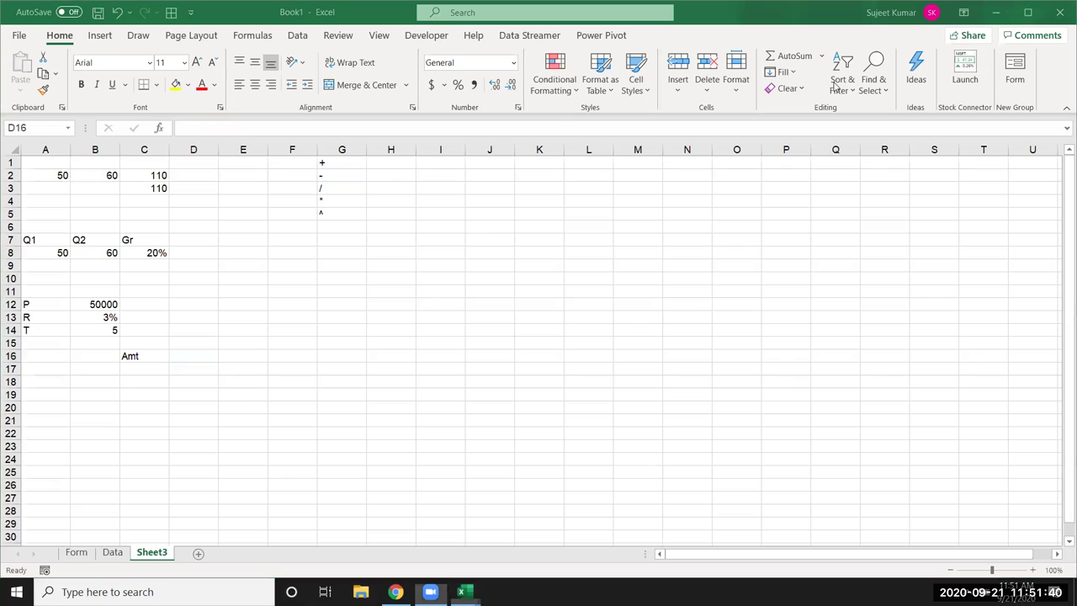
- Handwrite the start of the formula, A = P ×, in ink
drag(479, 224, 474, 301)
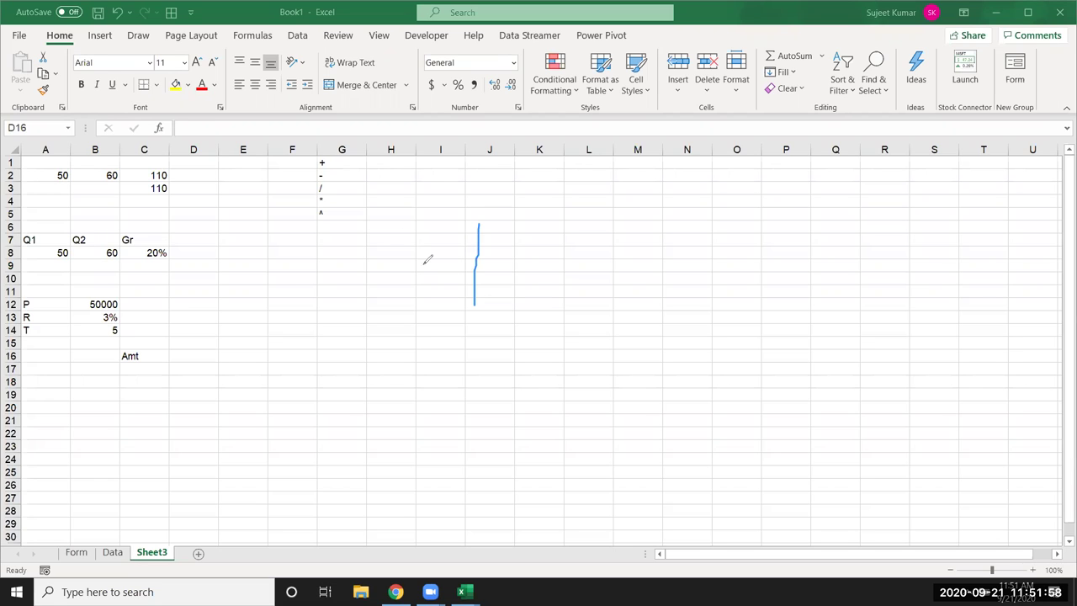
drag(481, 225, 490, 266)
mouse_move(327, 270)
mouse_down()
mouse_move(328, 293)
mouse_move(357, 316)
mouse_move(327, 290)
mouse_move(358, 291)
mouse_up()
drag(374, 262, 428, 261)
drag(418, 269, 481, 267)
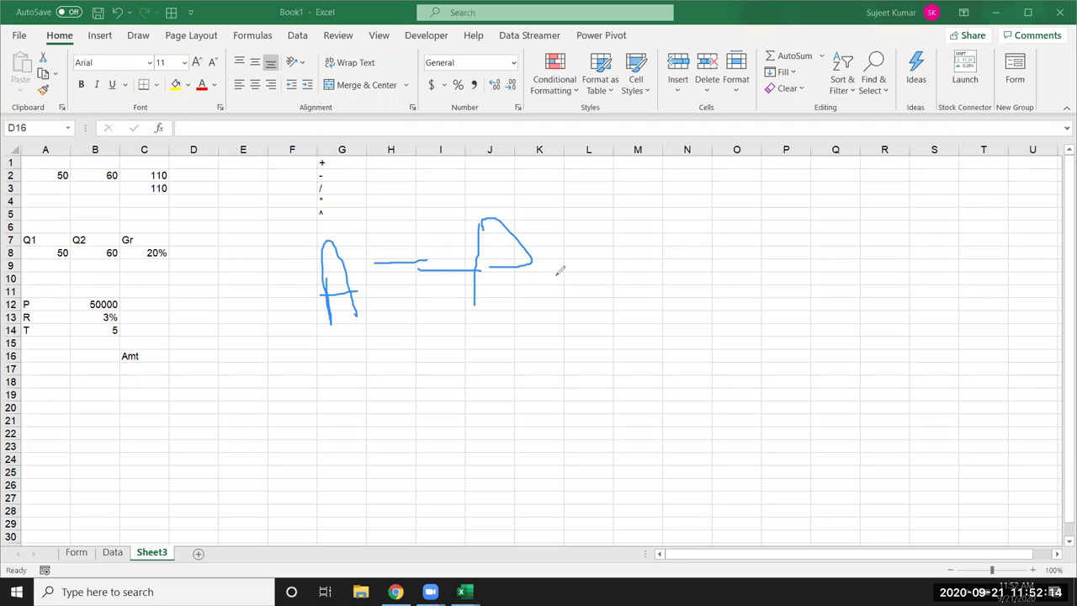
mouse_move(549, 224)
mouse_down()
mouse_move(594, 267)
mouse_move(581, 279)
mouse_up()
- Sketch the bracket (1 + r/n) raised to the exponent nT
mouse_move(604, 178)
mouse_down()
mouse_move(623, 251)
mouse_move(680, 286)
mouse_up()
mouse_move(643, 202)
mouse_down()
mouse_move(654, 246)
mouse_move(701, 218)
mouse_up()
drag(683, 217, 703, 254)
mouse_move(714, 214)
mouse_down()
mouse_move(748, 224)
mouse_move(737, 295)
mouse_move(788, 307)
mouse_up()
click(758, 204)
drag(780, 268, 810, 257)
mouse_move(776, 172)
mouse_down()
mouse_move(837, 198)
mouse_move(851, 294)
mouse_up()
mouse_move(793, 122)
mouse_down()
mouse_move(829, 173)
mouse_move(861, 164)
mouse_move(849, 91)
mouse_move(892, 118)
mouse_up()
drag(882, 77, 879, 118)
mouse_move(899, 77)
mouse_down()
mouse_move(909, 108)
mouse_move(927, 81)
mouse_move(976, 162)
mouse_up()
- Write the note N=12 beneath the formula sketch
mouse_move(448, 414)
mouse_down()
mouse_move(452, 369)
mouse_move(478, 410)
mouse_up()
drag(495, 370, 515, 369)
drag(501, 390, 543, 385)
mouse_move(553, 340)
mouse_down()
mouse_move(574, 367)
mouse_move(612, 362)
mouse_up()
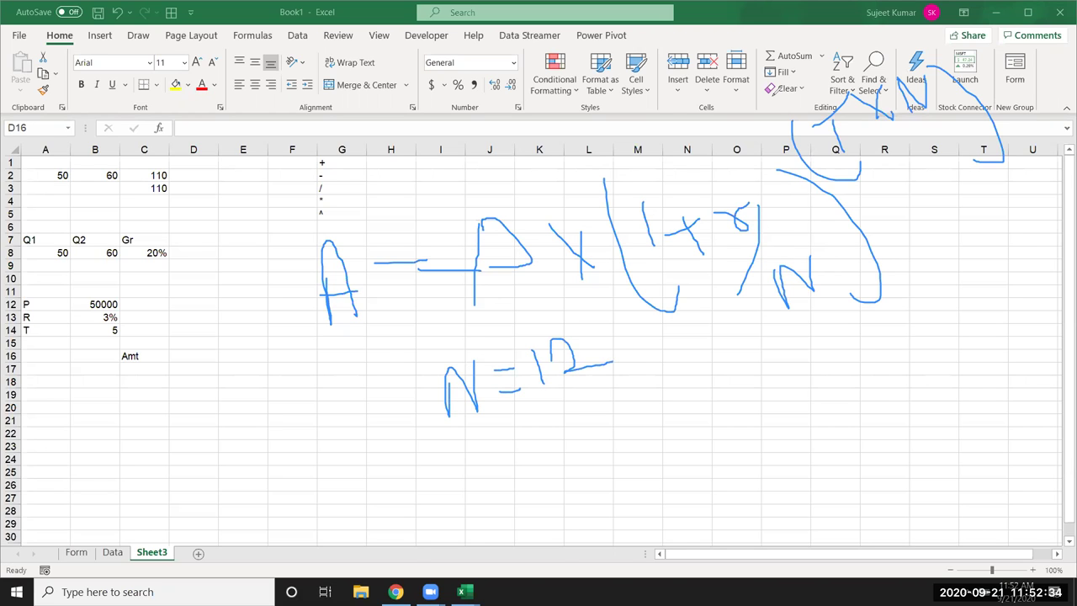
- Start the D16 amount formula as =B12*(1+( using the principal cell
click(180, 360)
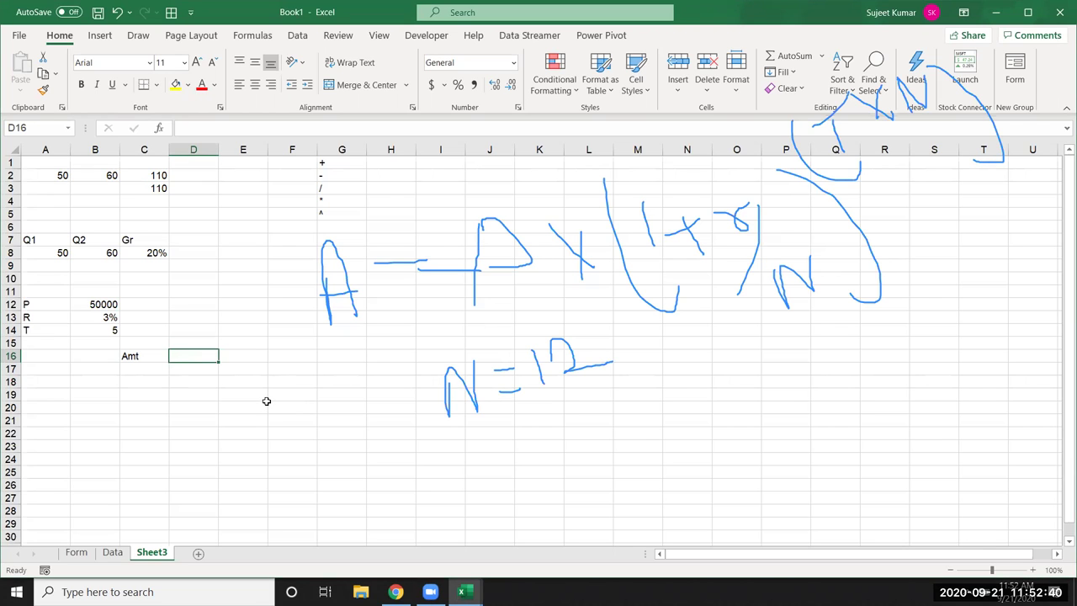
text(=)
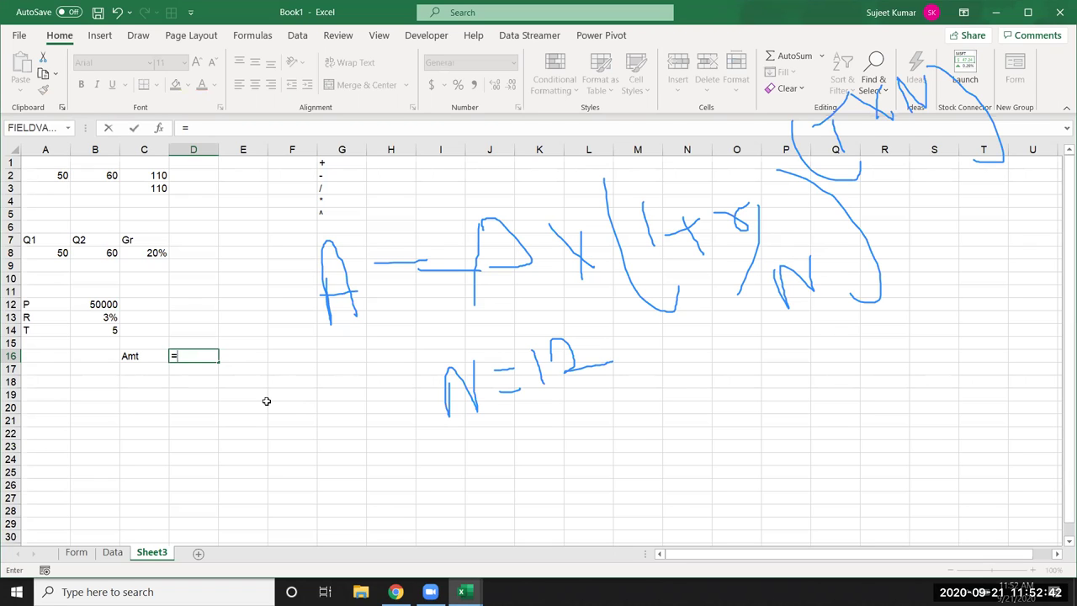
text(p)
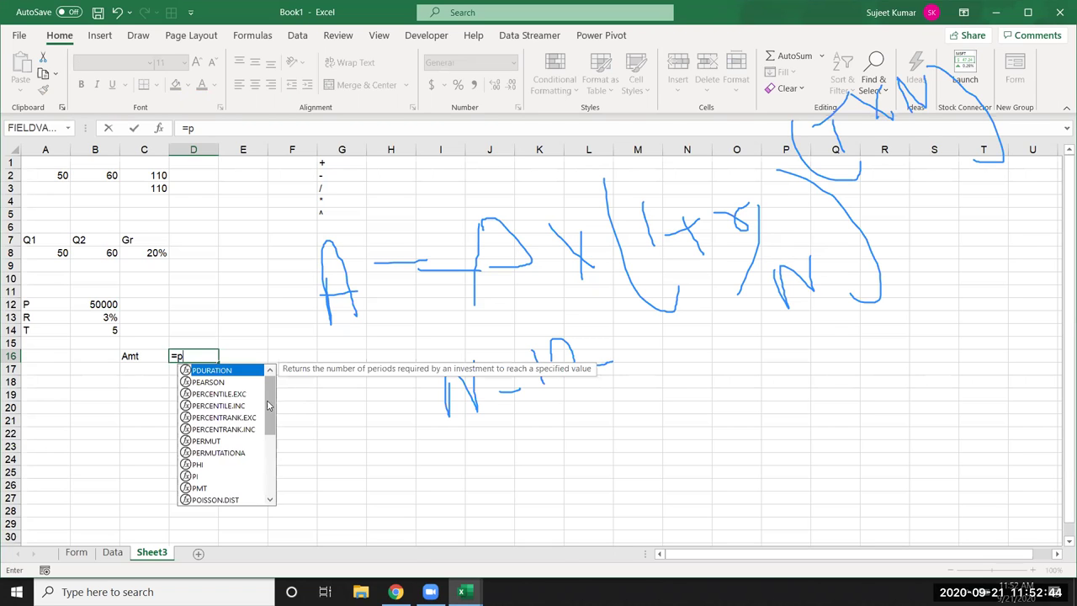
key(BackSpace)
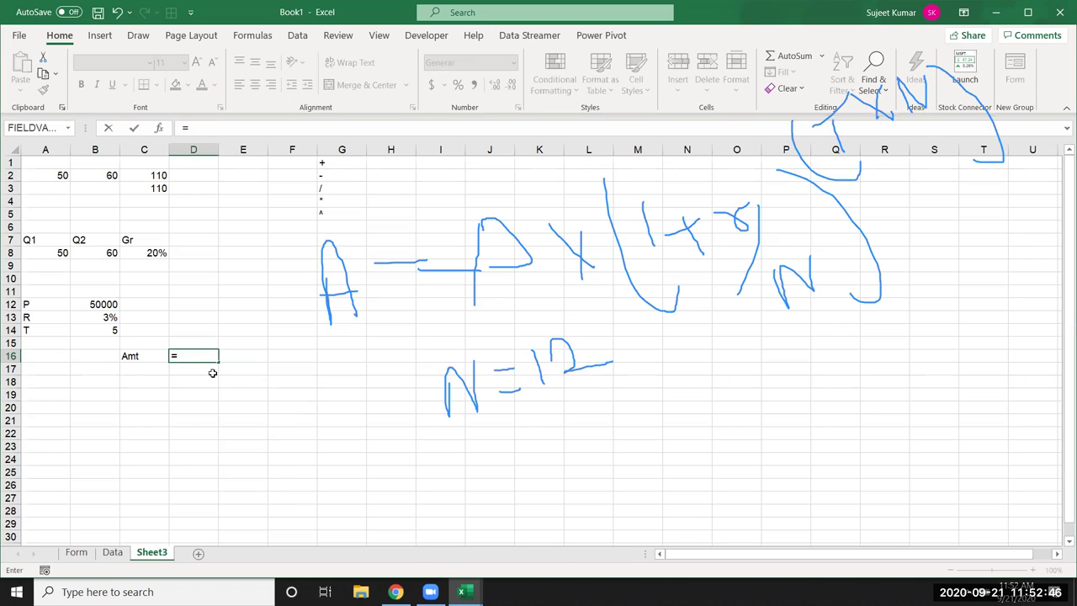
click(103, 303)
text(-)
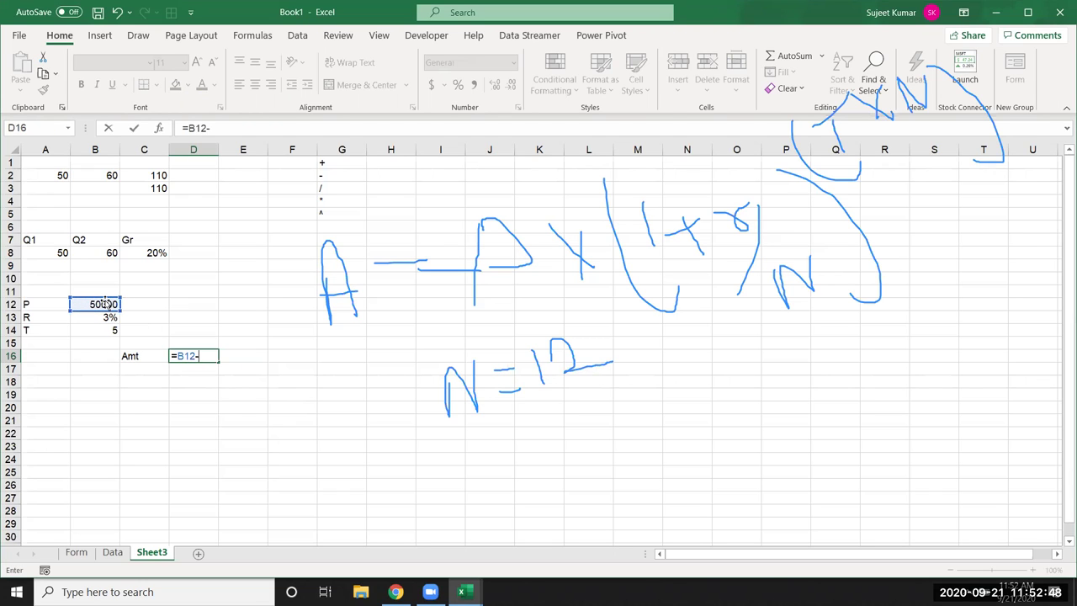
text(*)
text((1+(r)
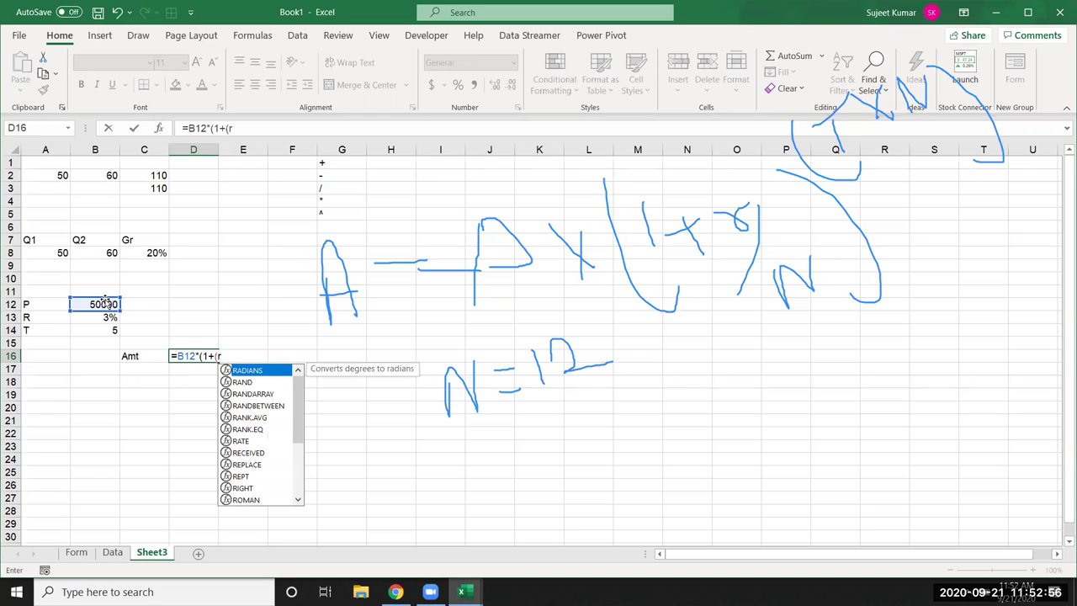
key(BackSpace)
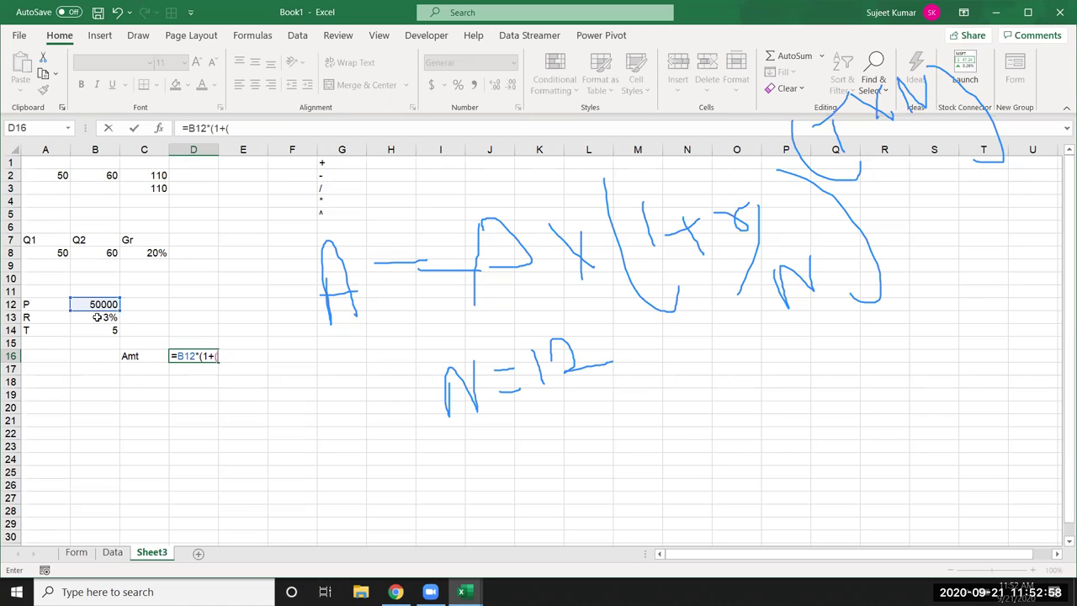
- Finish it with (B13/12)^(B14*12) and accept Excel's correction, giving 50000
click(102, 317)
text(/)
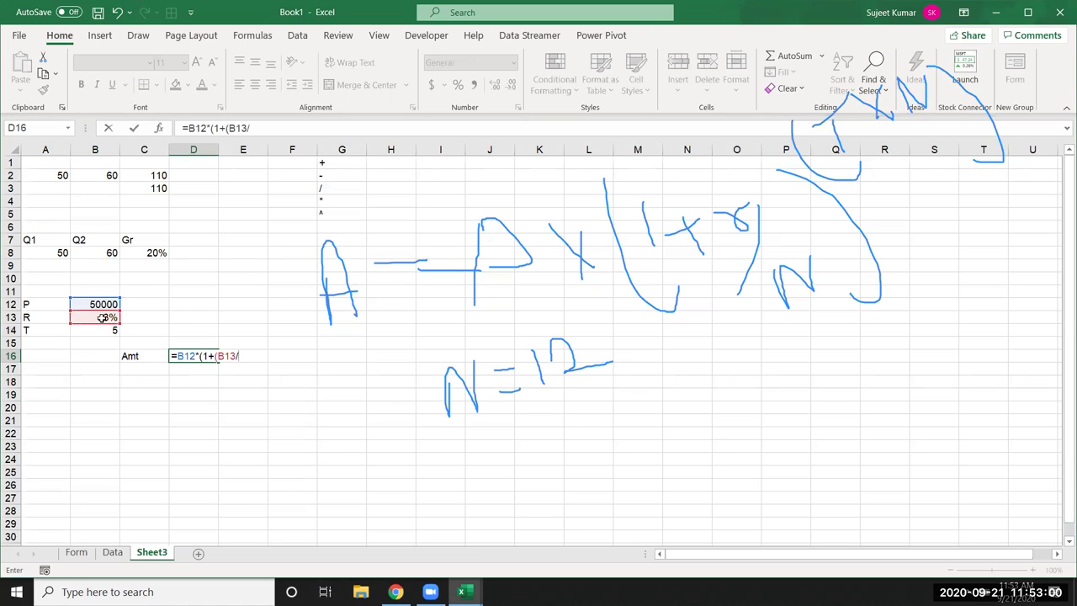
text(12)
text())
text(^()
click(107, 330)
text(*12)
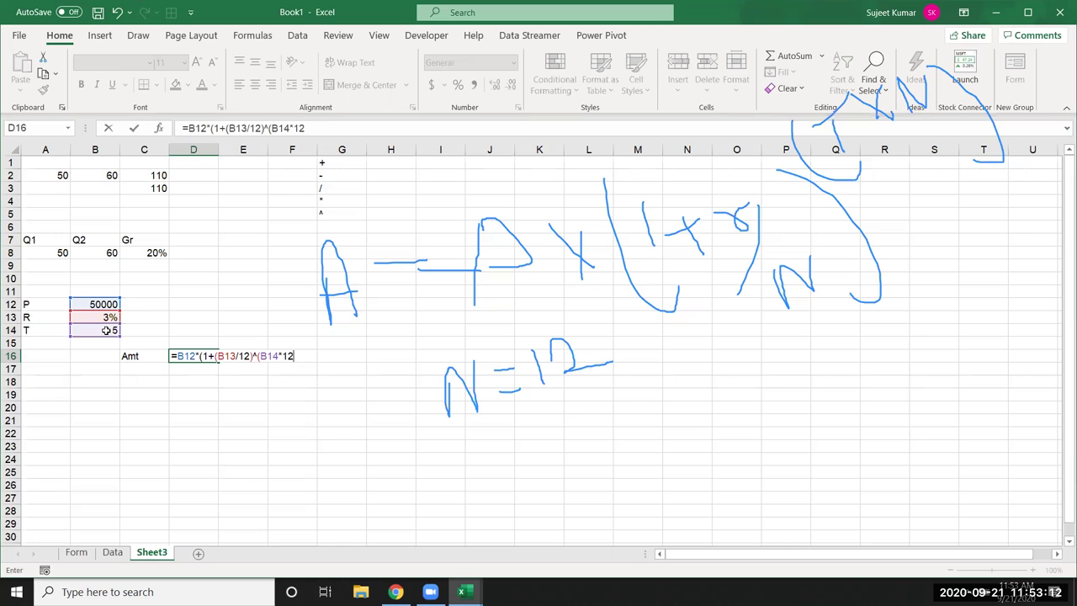
key(Return)
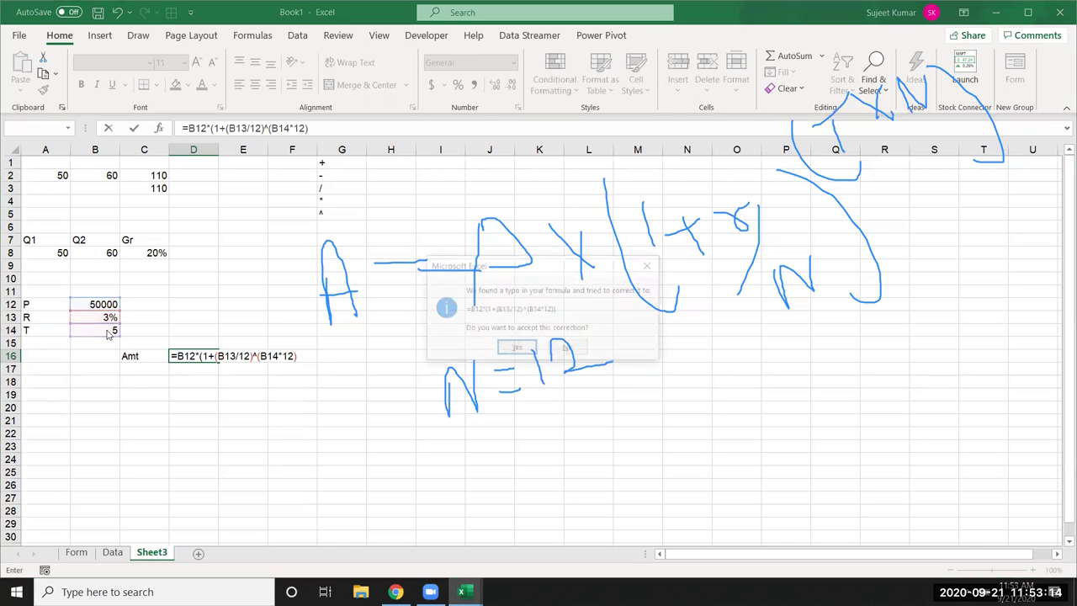
key(Return)
key(Up)
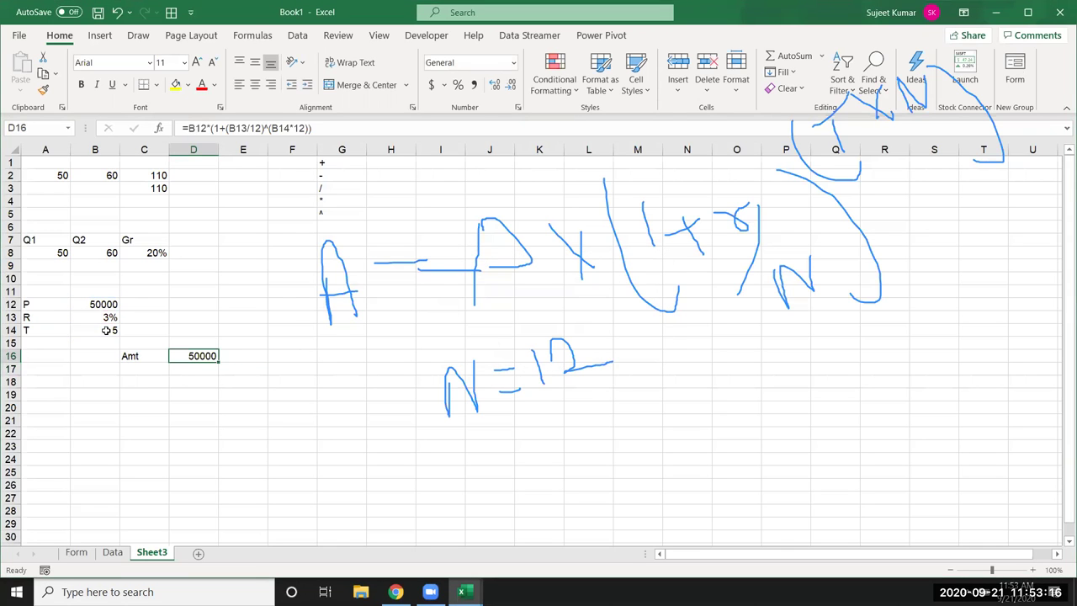
- Insert an extra pair of parentheses after the multiplication in D16's formula
double_click(214, 355)
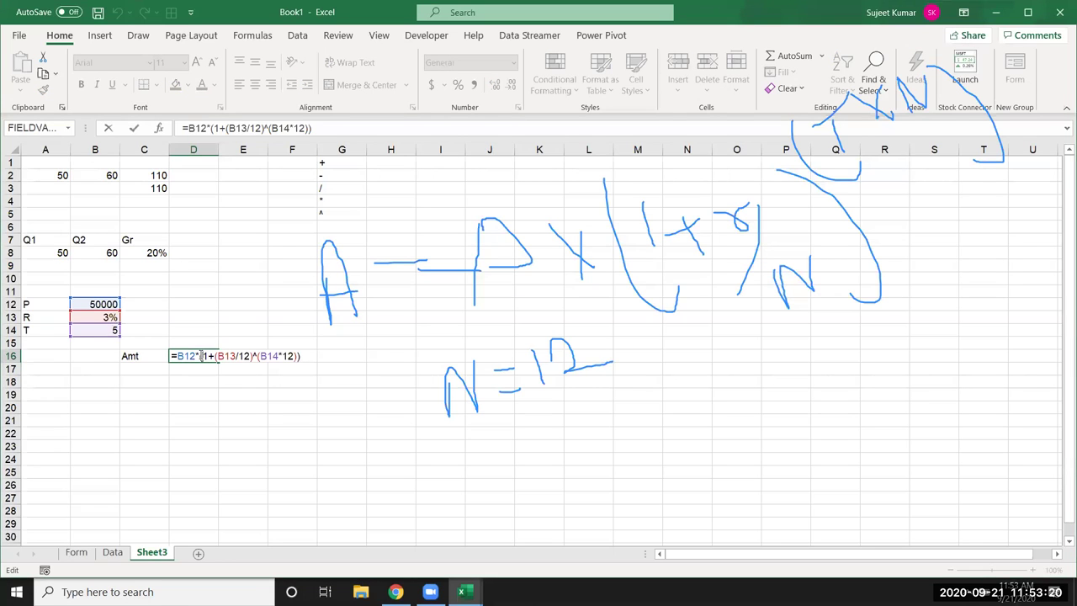
click(200, 356)
text(()
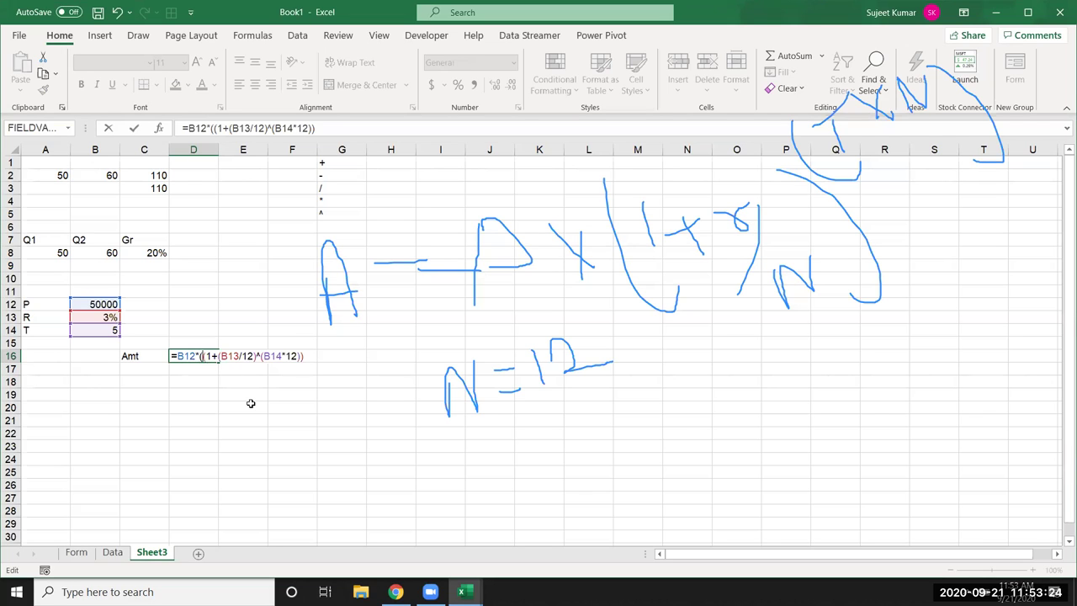
text())
key(Return)
key(Up)
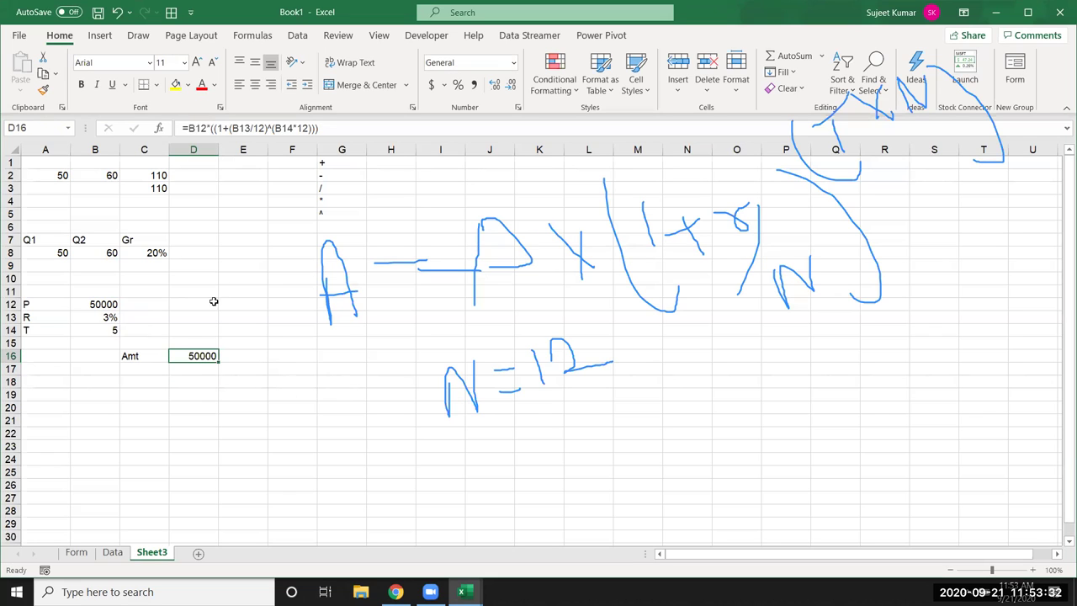
- Add the missing closing parenthesis after (B13/12), making D16 return 58080.84
click(285, 128)
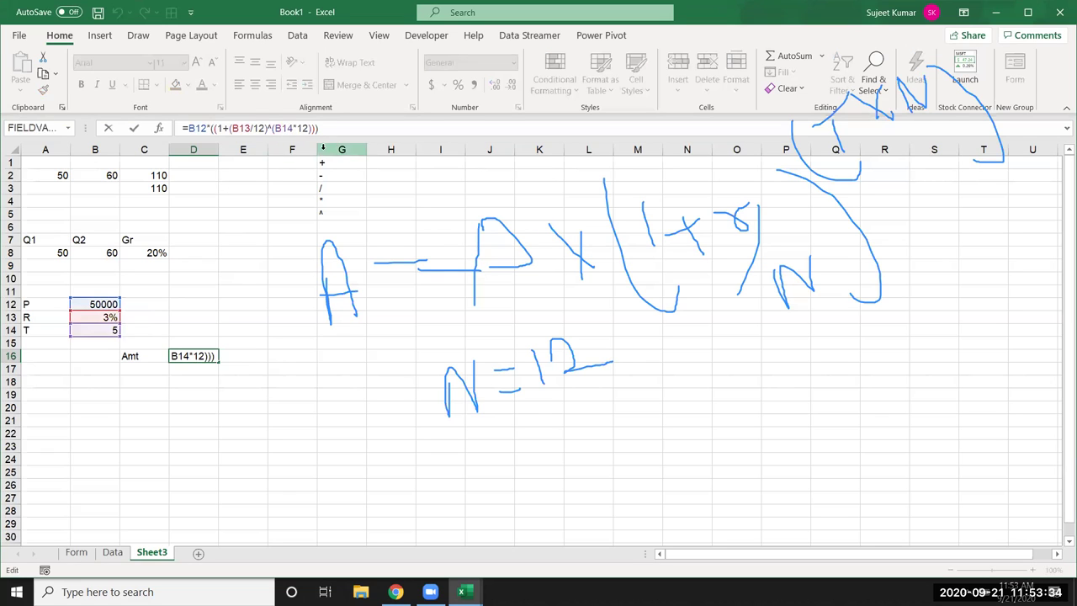
click(270, 128)
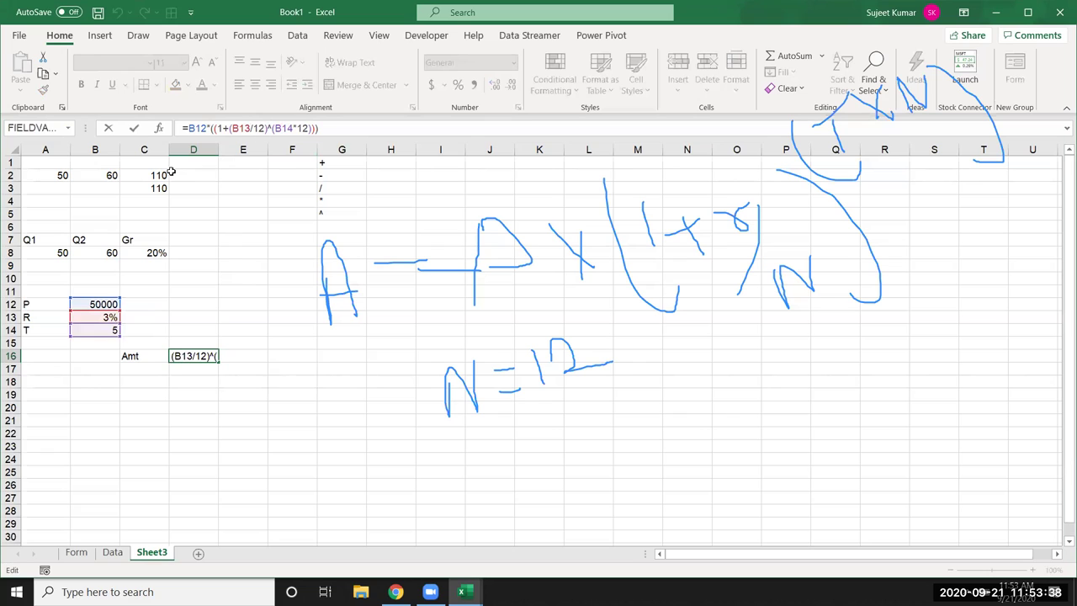
text())
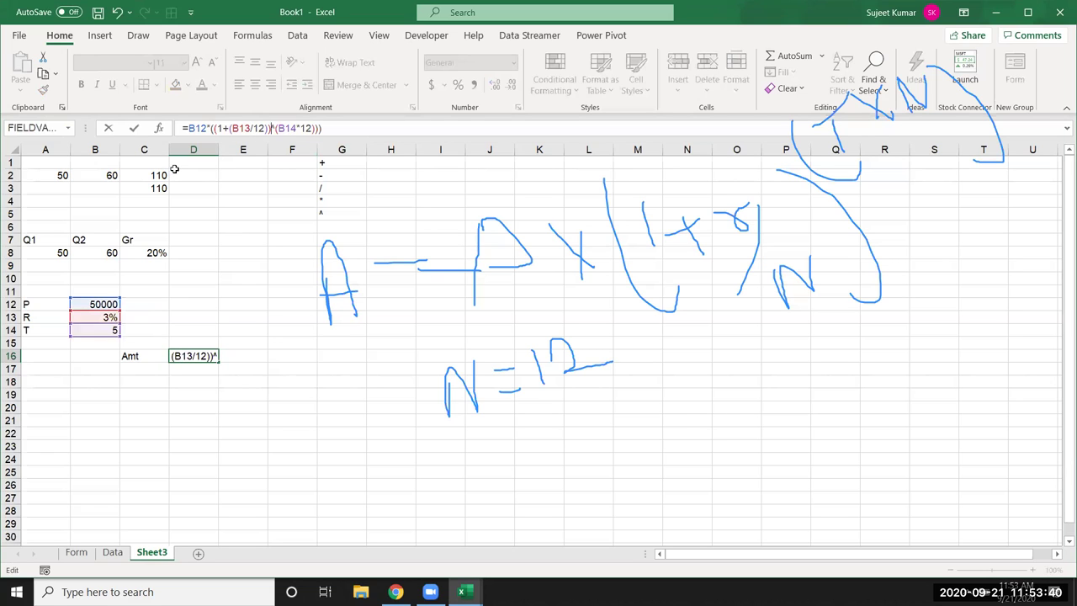
key(Return)
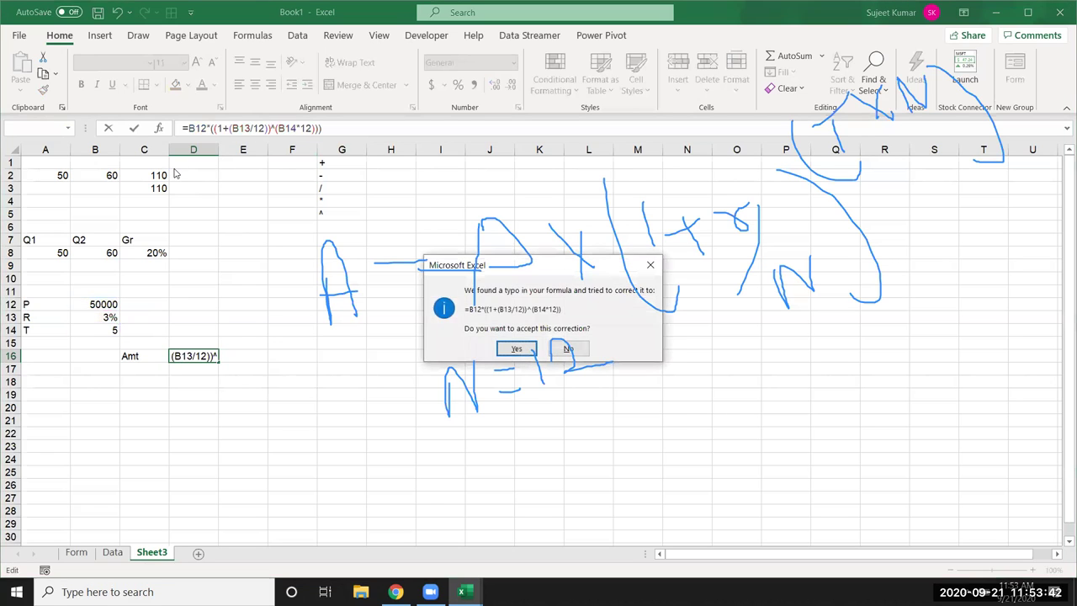
key(Return)
key(Up)
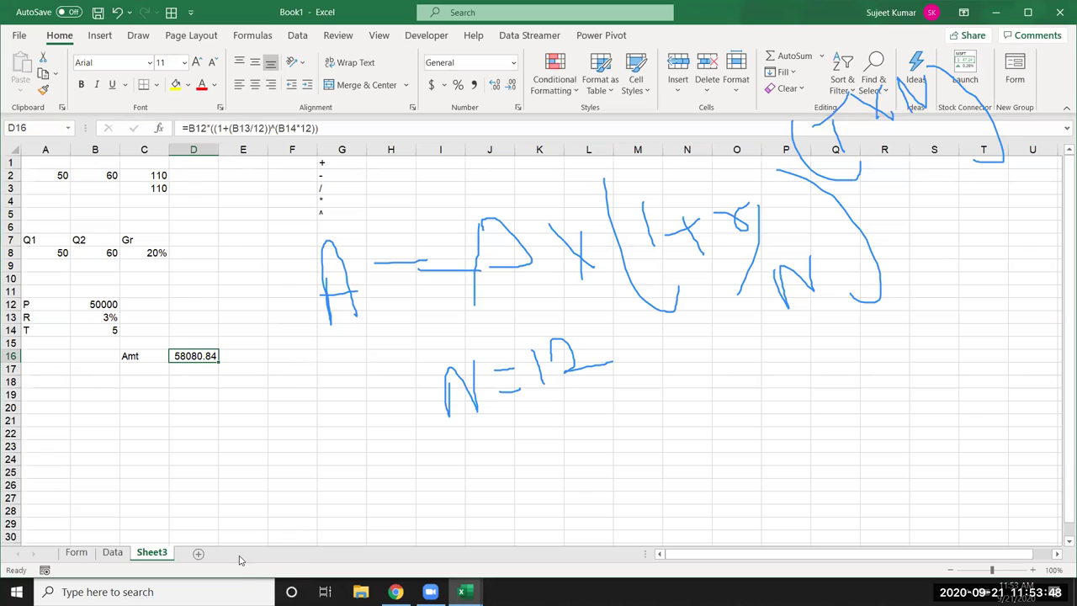
- Enter the monthly rate =B13/12 in C18 and =1+C18 in D18
click(144, 370)
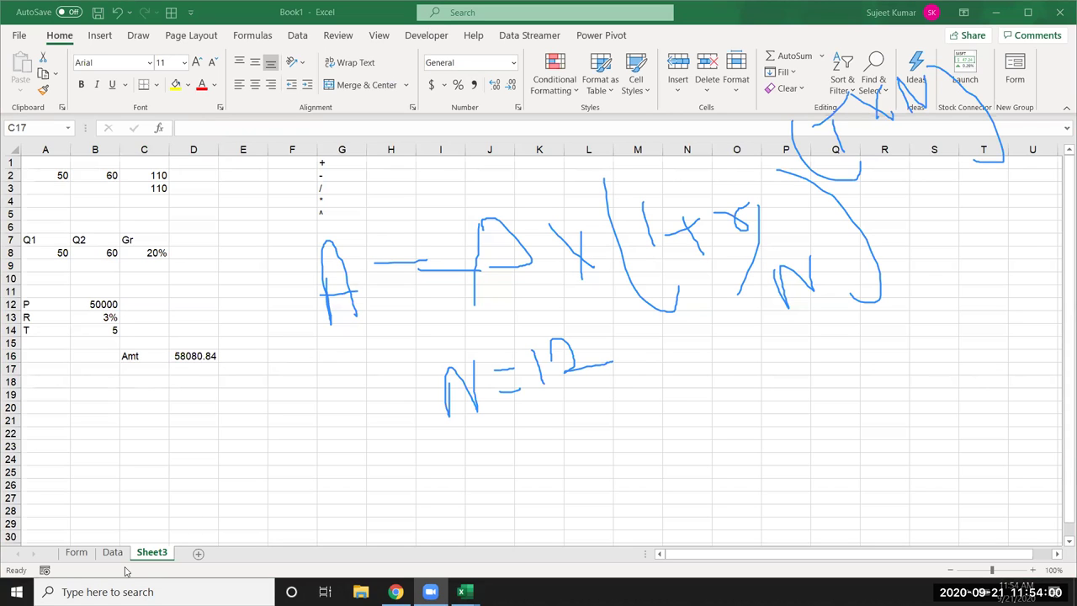
click(143, 381)
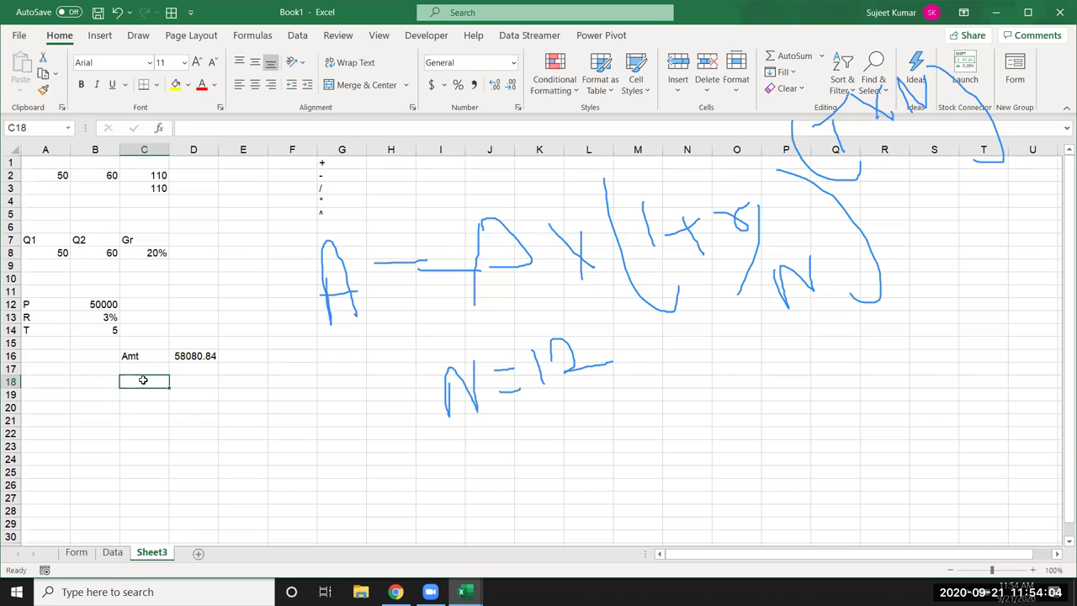
text(=)
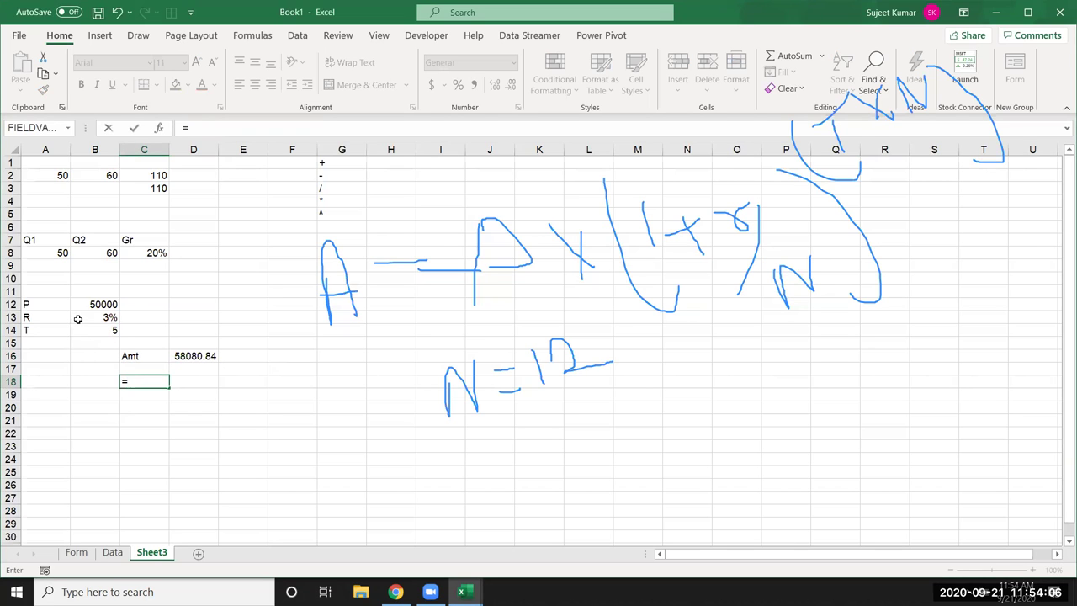
click(78, 318)
text(/2)
key(Return)
key(Up)
key(Right)
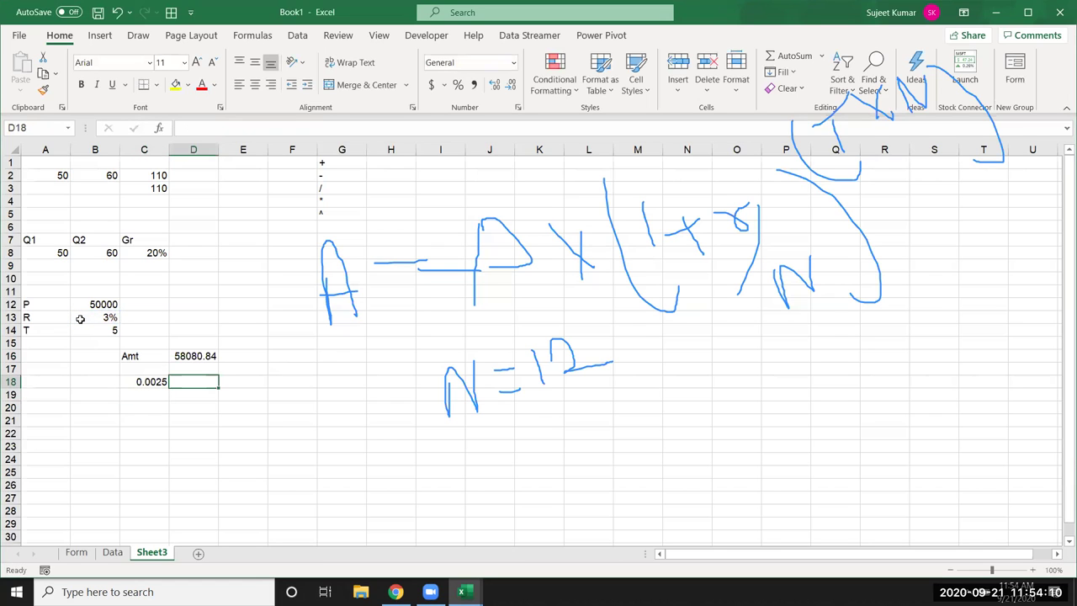
text(=1+)
click(148, 377)
key(Return)
key(Up)
- Enter the month count =B14*12 in E18 and growth factor =D18^E18 in F18
key(Right)
text(=)
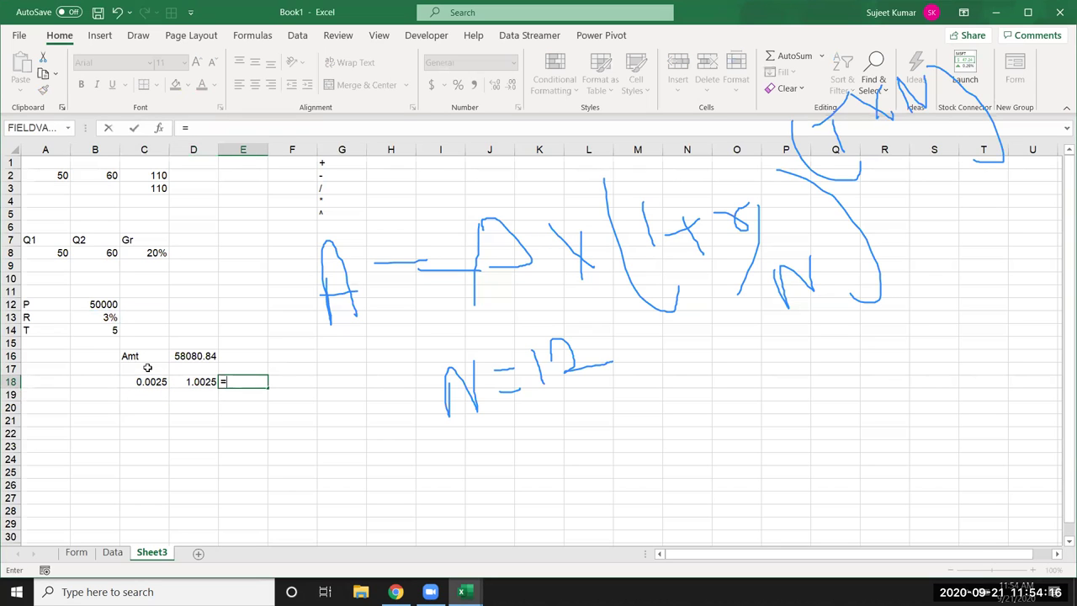
click(112, 333)
text(*12)
key(Return)
key(Up)
key(Right)
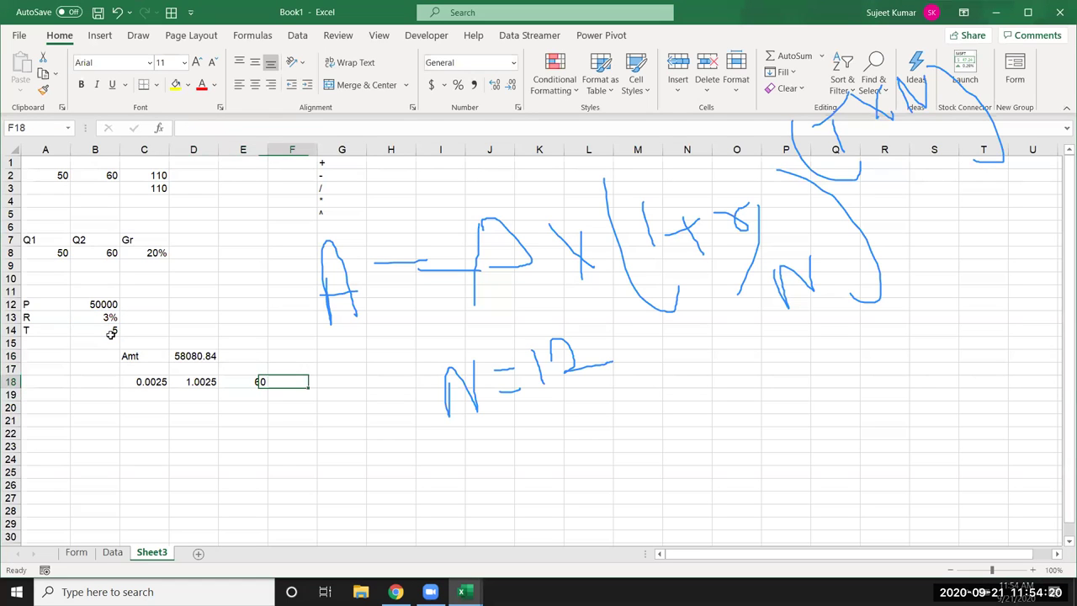
text(=)
key(Left)
key(Left)
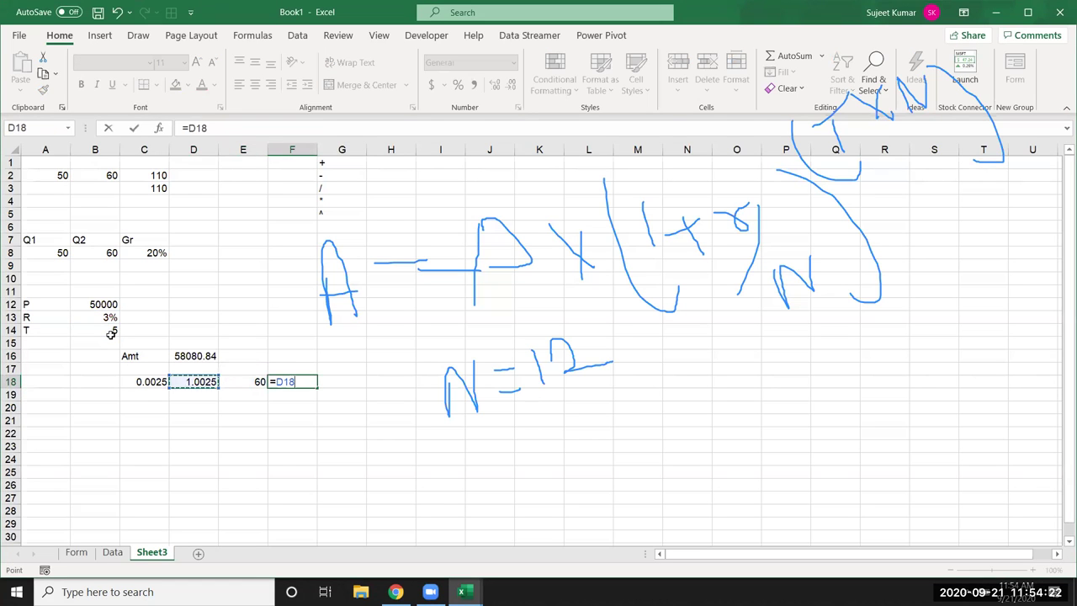
text(^)
key(Left)
key(ctrl+Return)
- Enter =F18*B12 in G18 to get 58080.84, then check the helper formulas
key(Right)
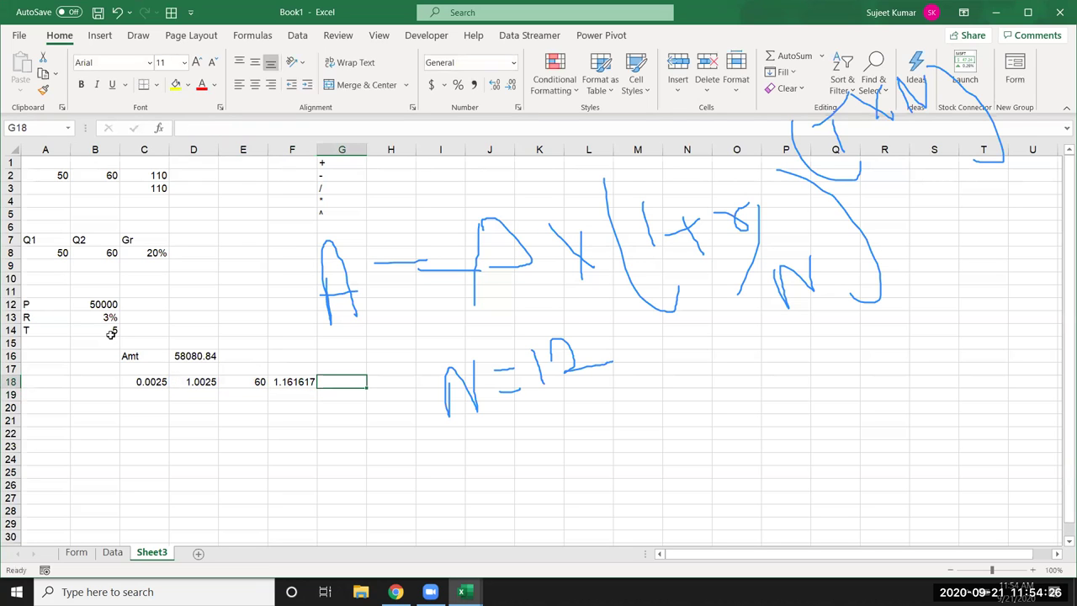
text(=)
key(Left)
text(*)
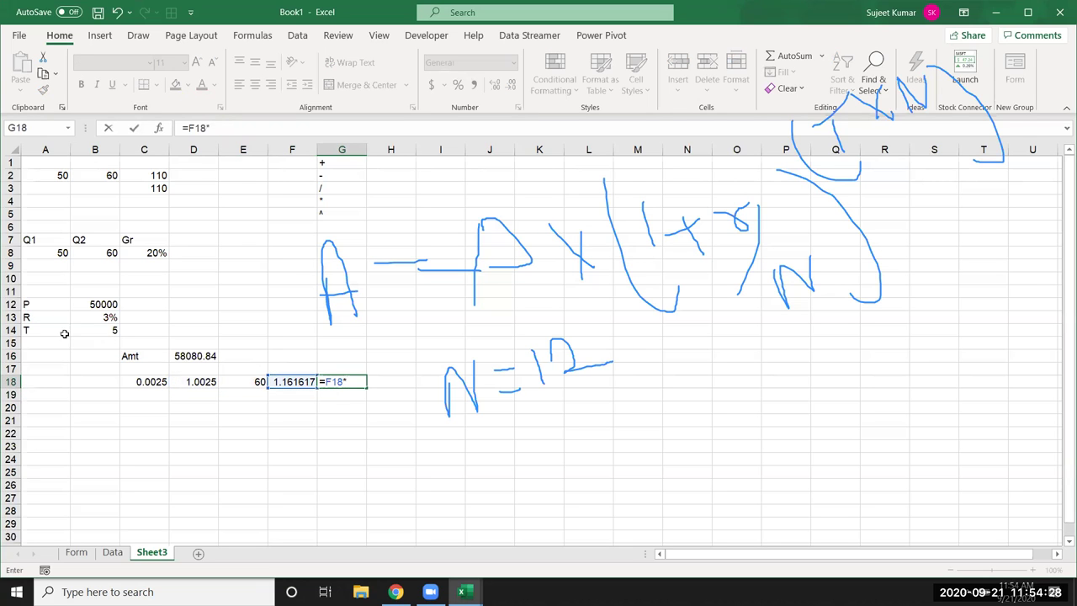
click(80, 304)
key(Return)
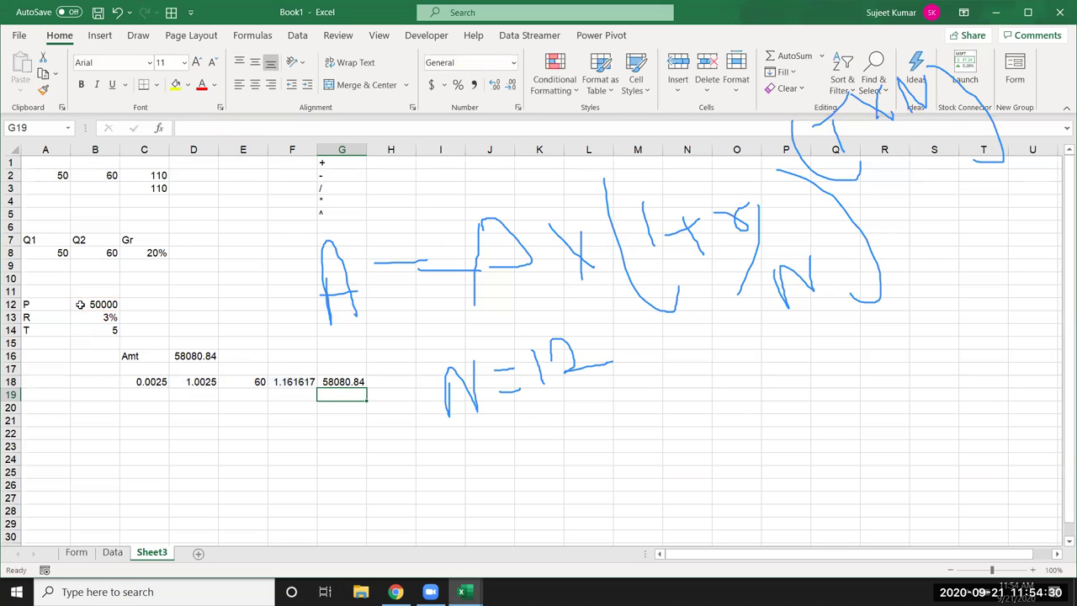
key(Up)
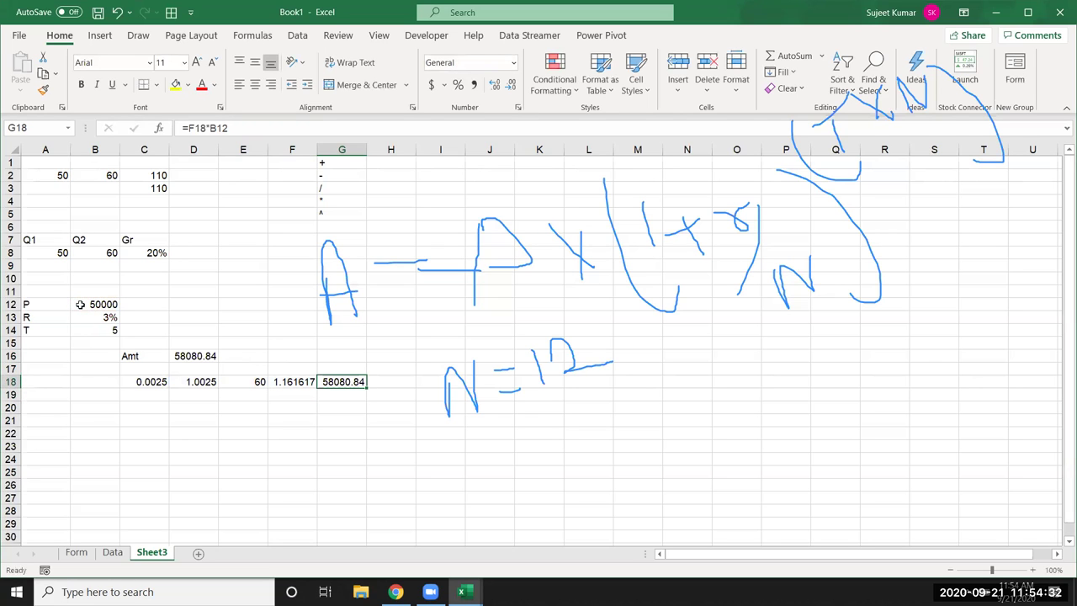
click(140, 381)
click(202, 392)
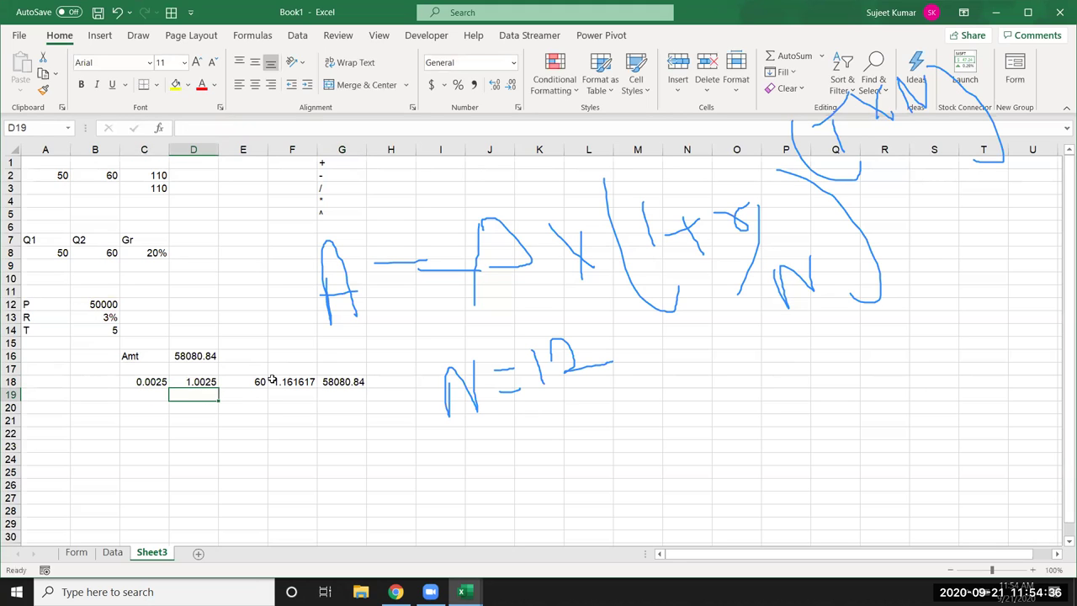
double_click(172, 354)
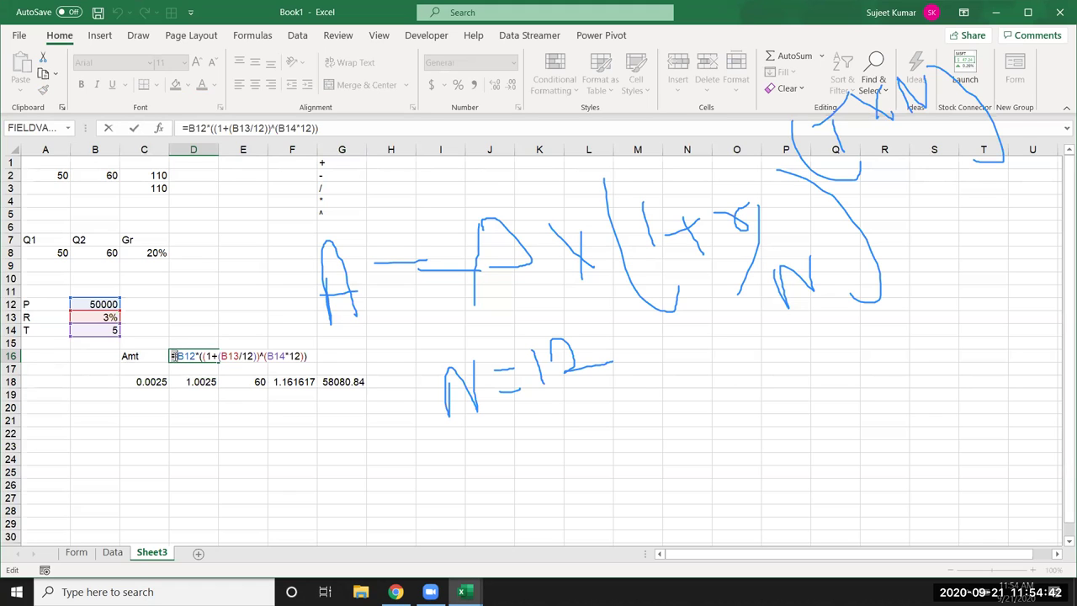
key(Escape)
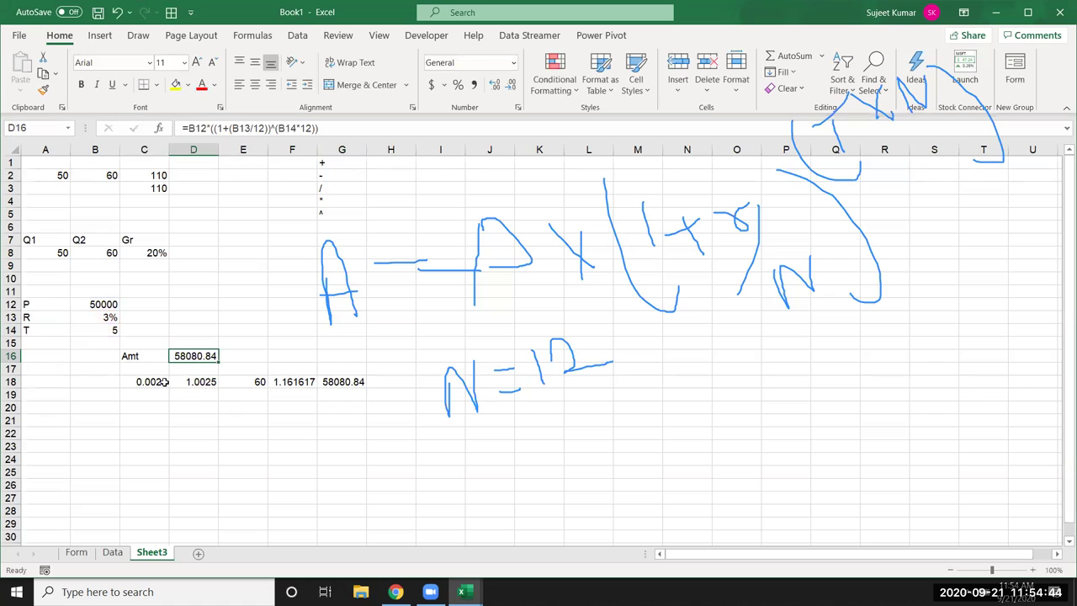
click(159, 382)
click(202, 382)
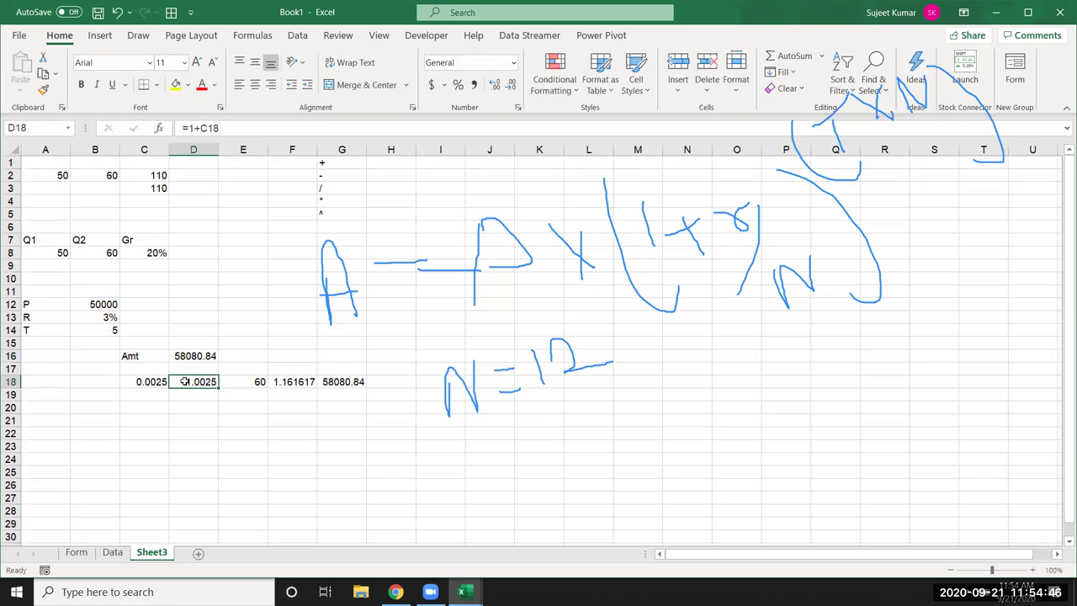
double_click(185, 382)
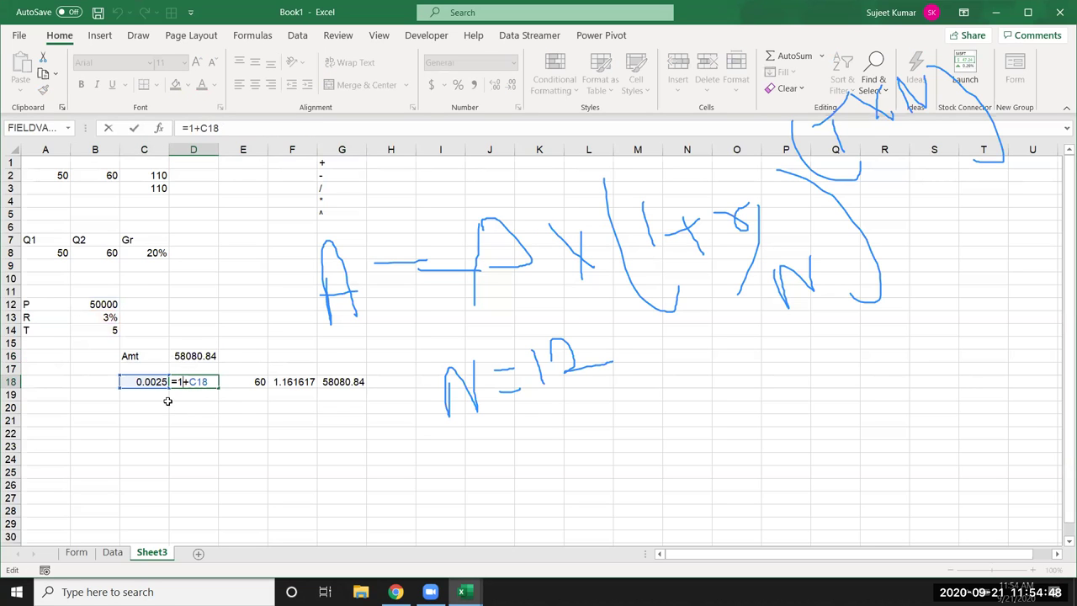
key(ctrl+Return)
click(159, 385)
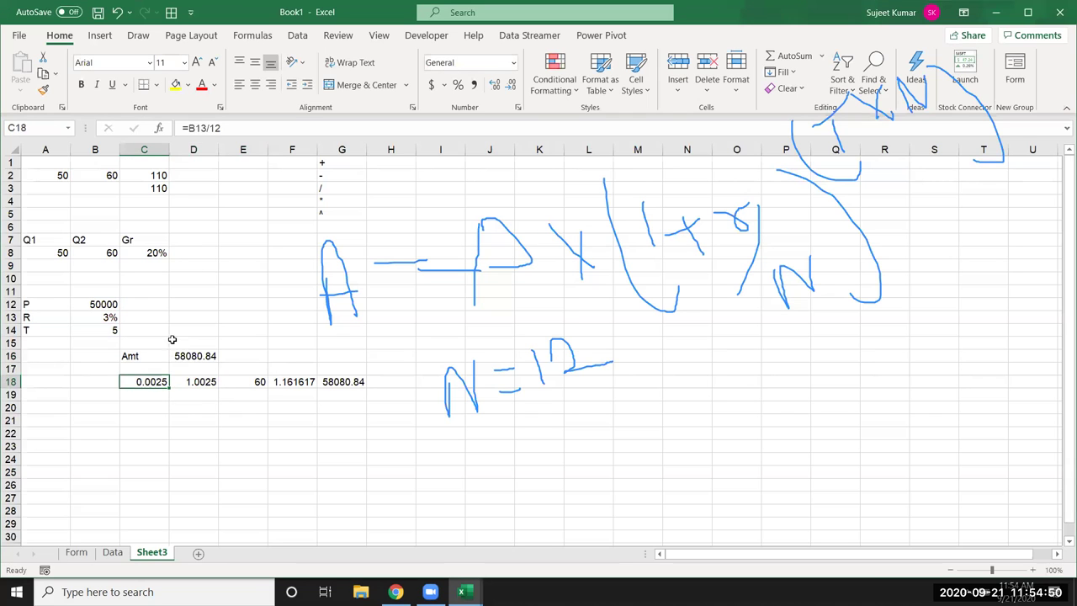
drag(187, 127, 221, 127)
key(ctrl+c)
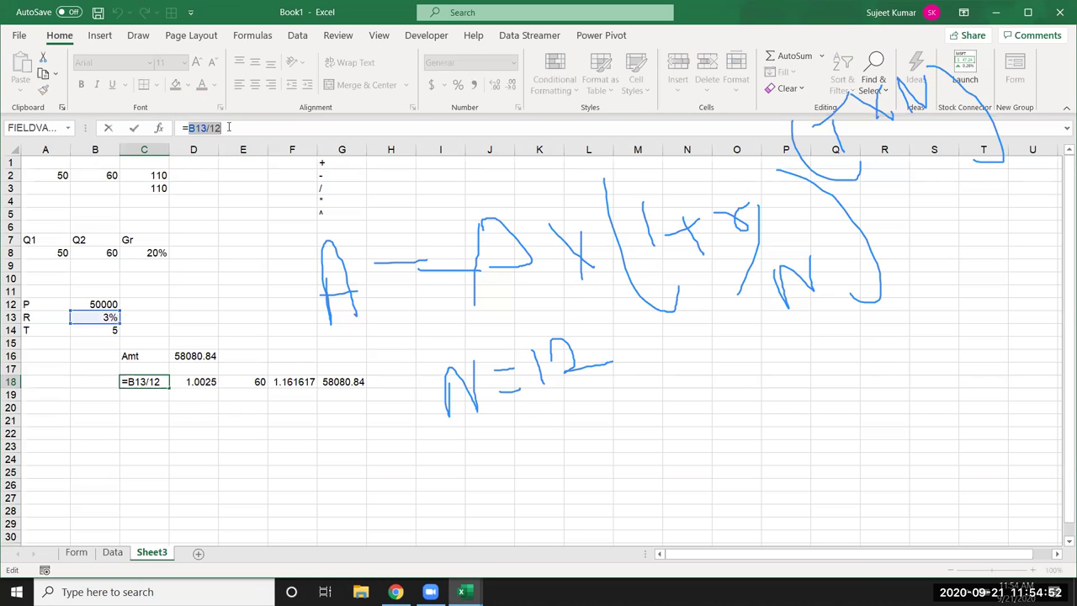
- Rewrite D18 as =1+(B13/12) by pasting C18's B13/12 expression in place of C18
key(ctrl+Return)
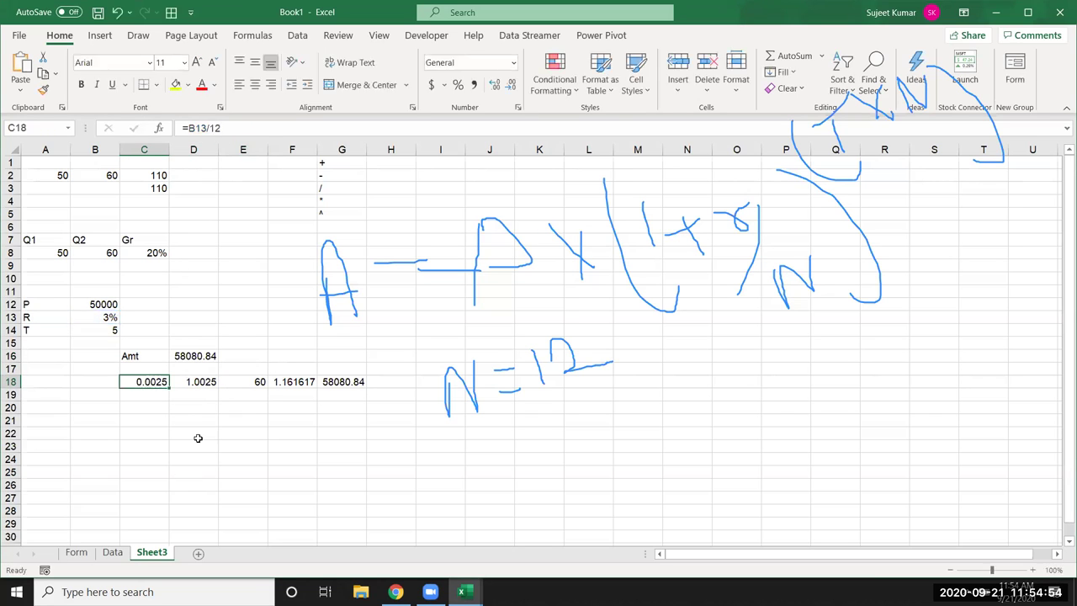
double_click(203, 382)
drag(189, 382, 210, 382)
text(()
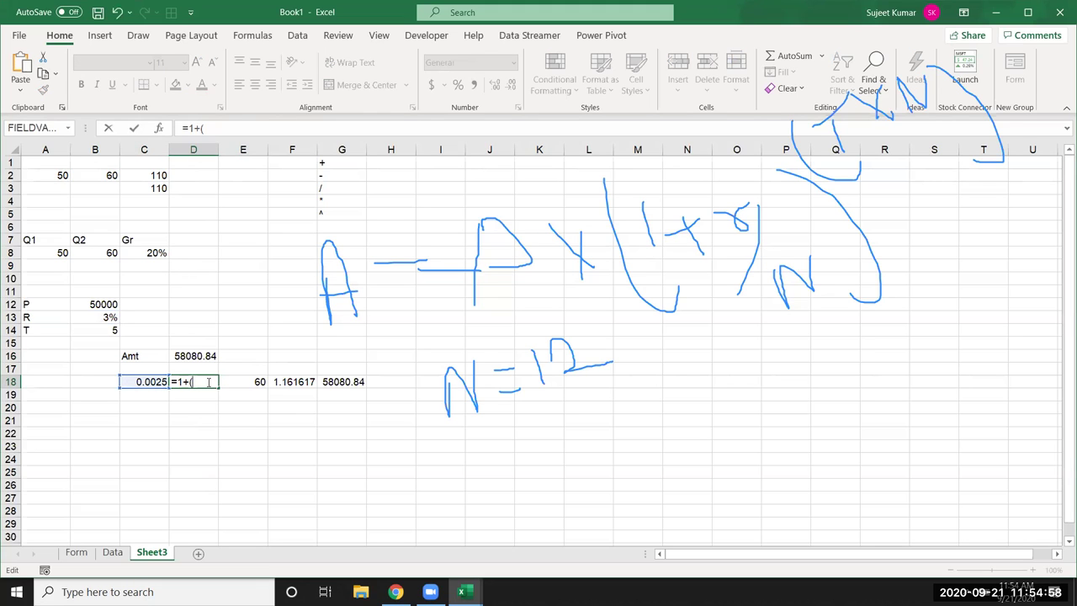
key(ctrl+v)
text())
key(Return)
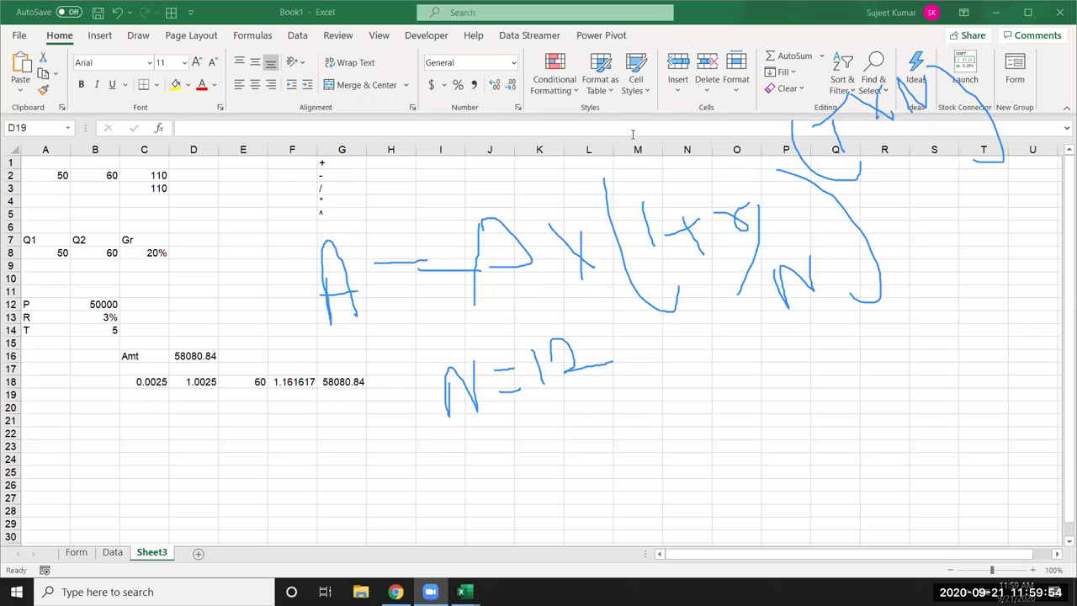
click(309, 385)
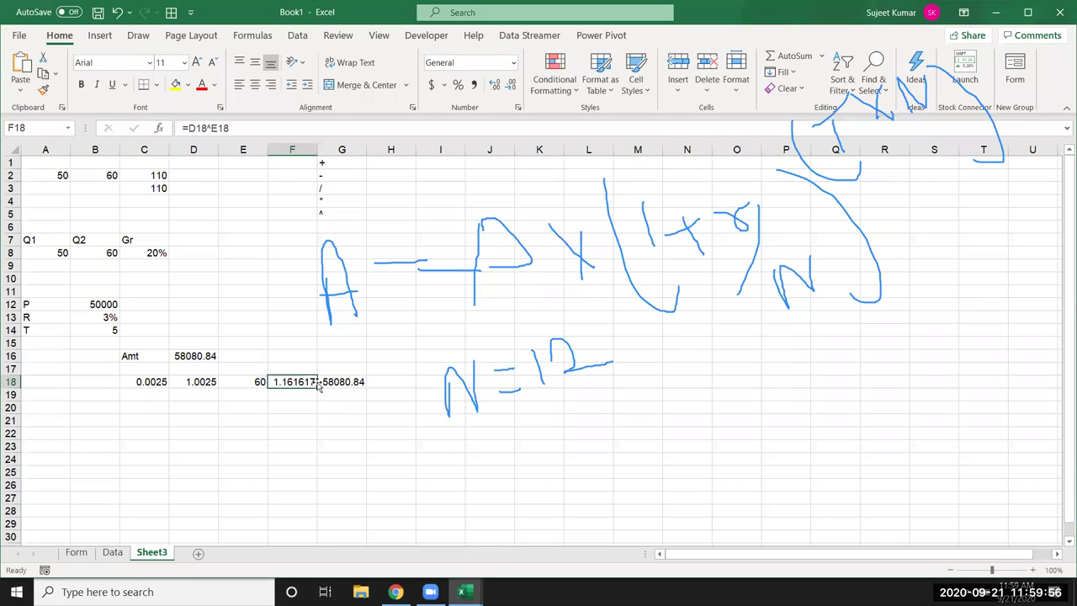
click(329, 379)
click(153, 383)
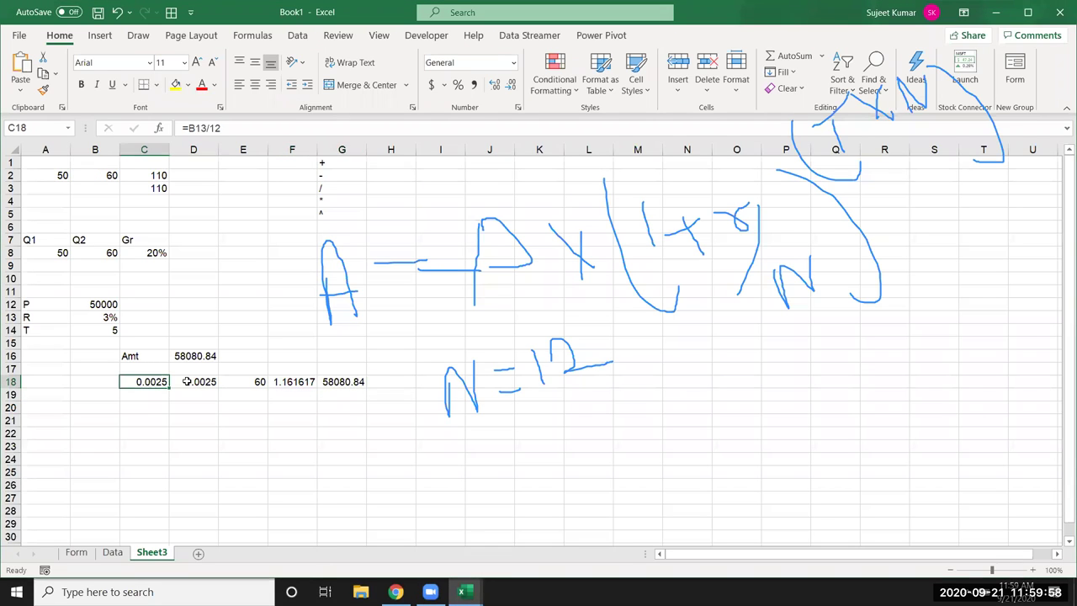
click(189, 381)
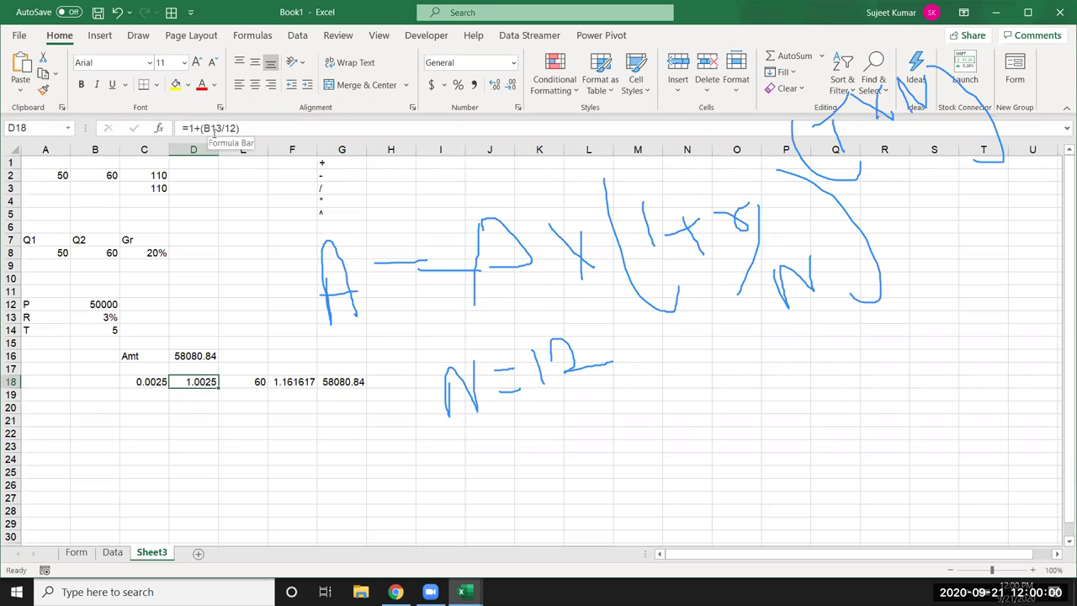
click(142, 386)
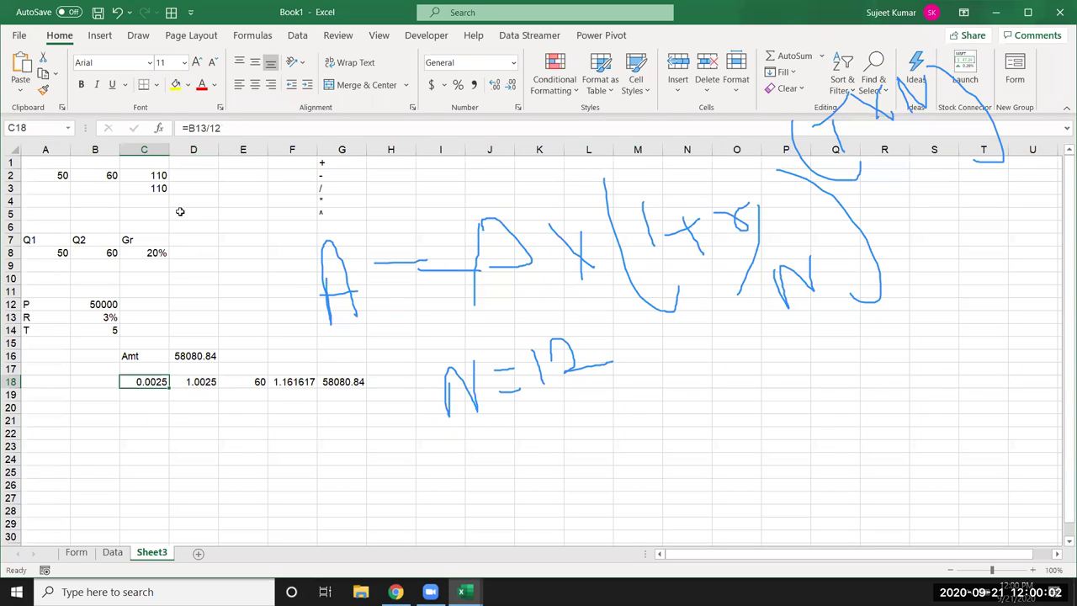
drag(188, 128, 220, 127)
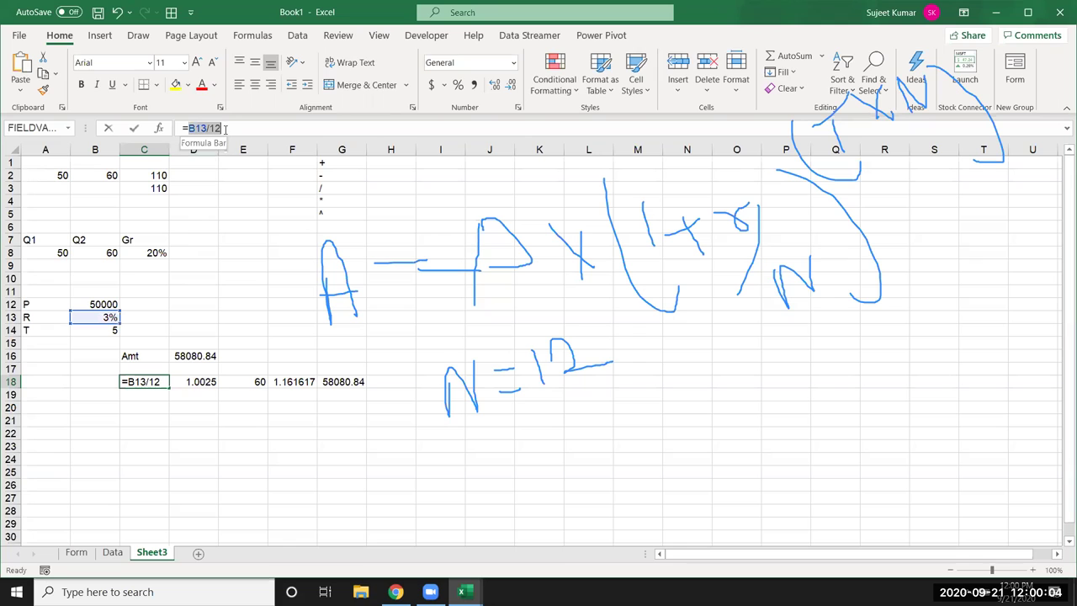
key(ctrl+Return)
click(204, 379)
key(Up)
click(203, 380)
double_click(204, 381)
double_click(202, 382)
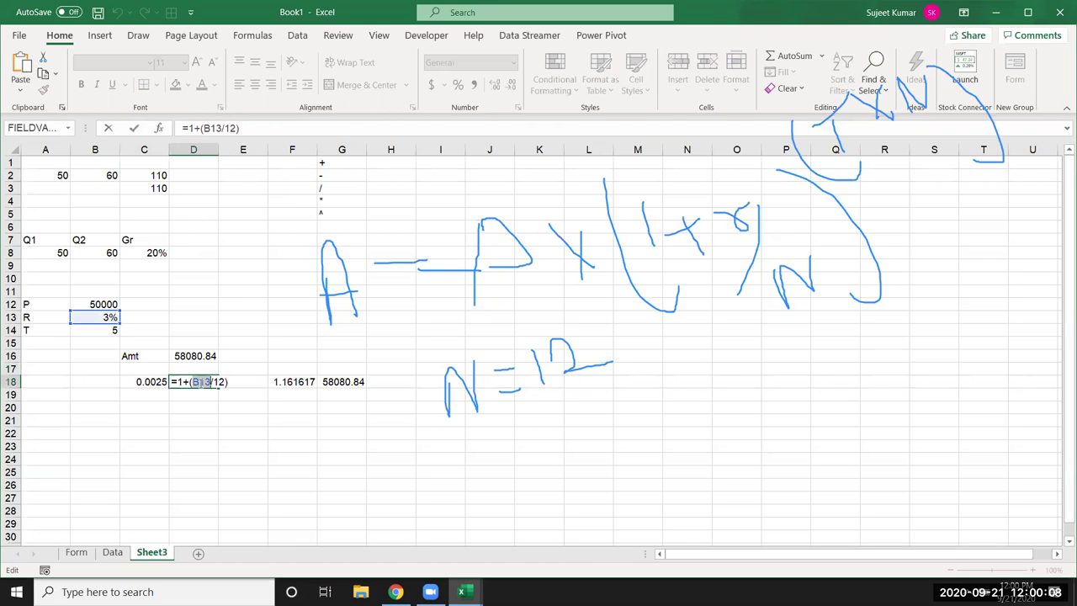
text(()
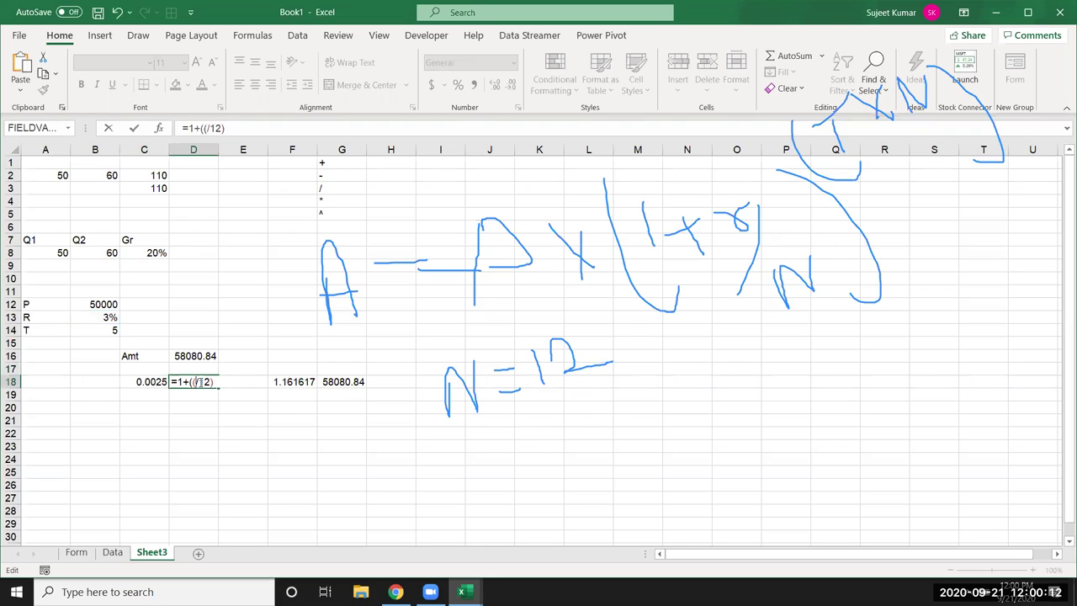
text())
text(B13/12)
key(Return)
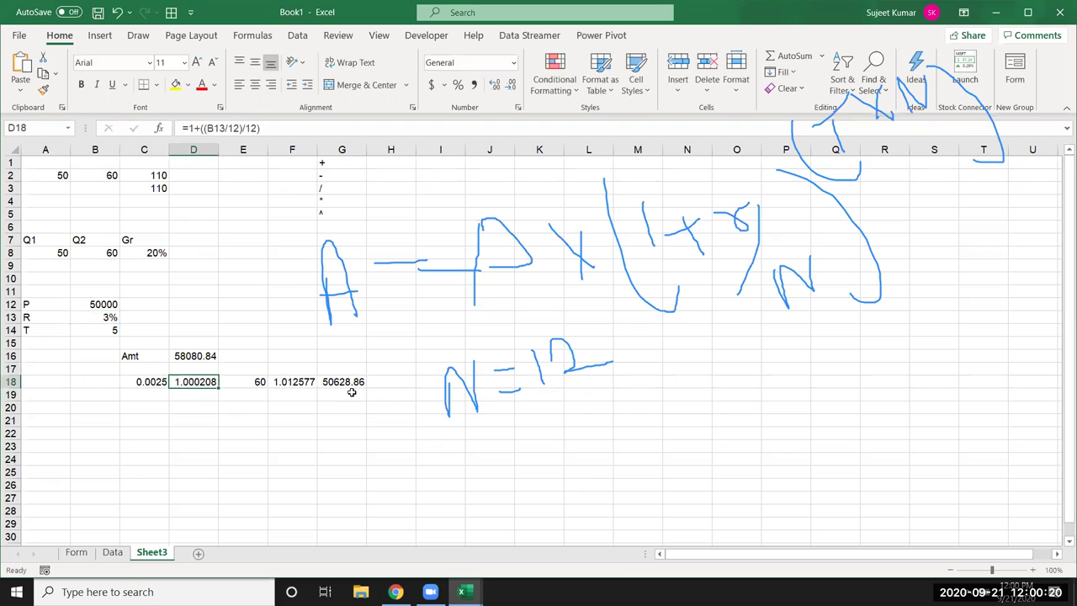
key(ctrl+z)
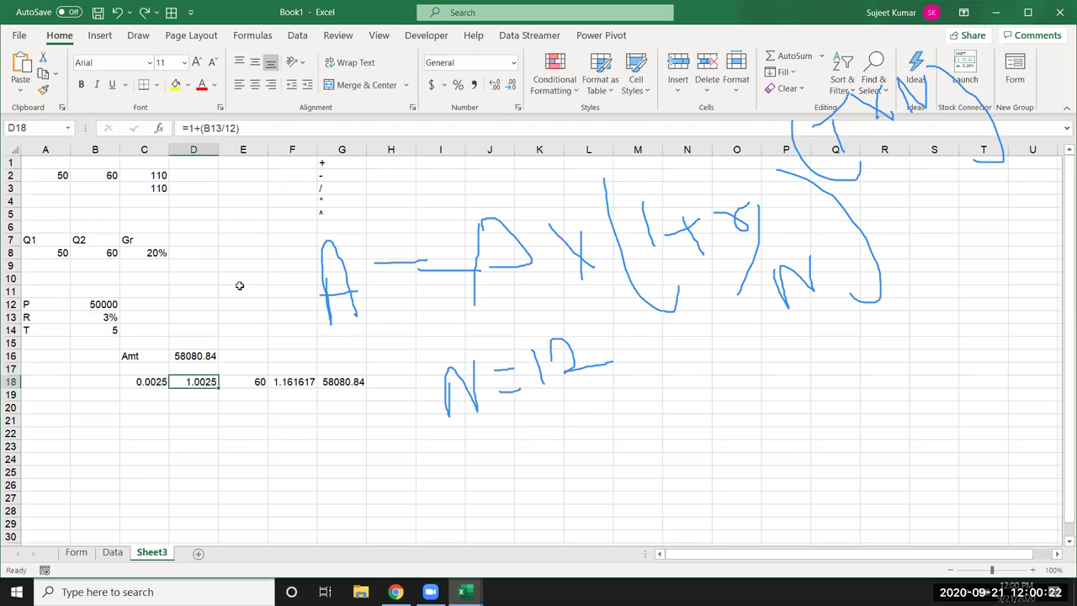
click(151, 382)
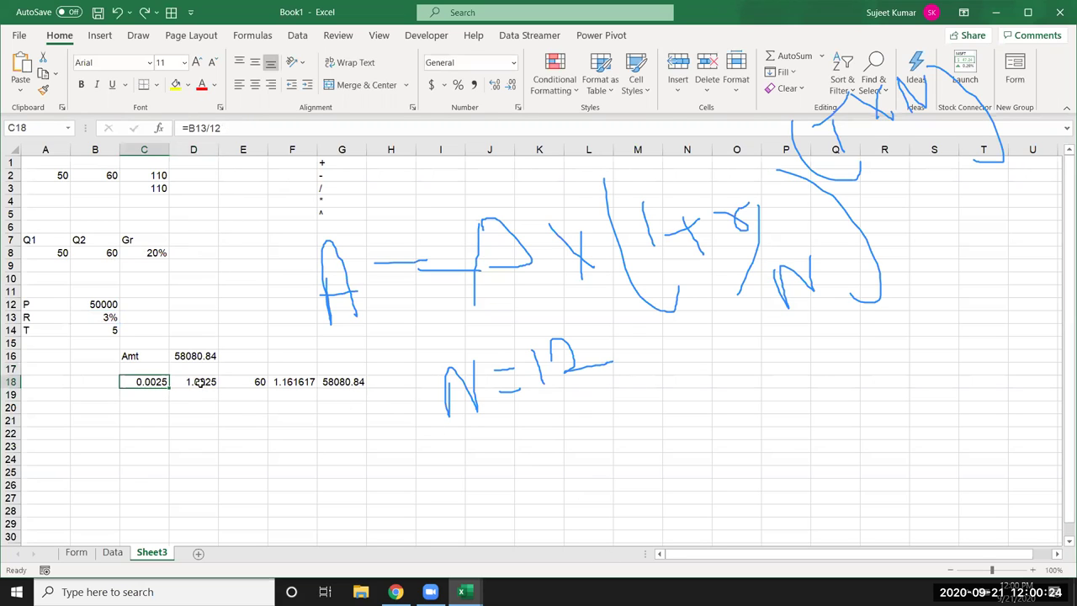
double_click(195, 382)
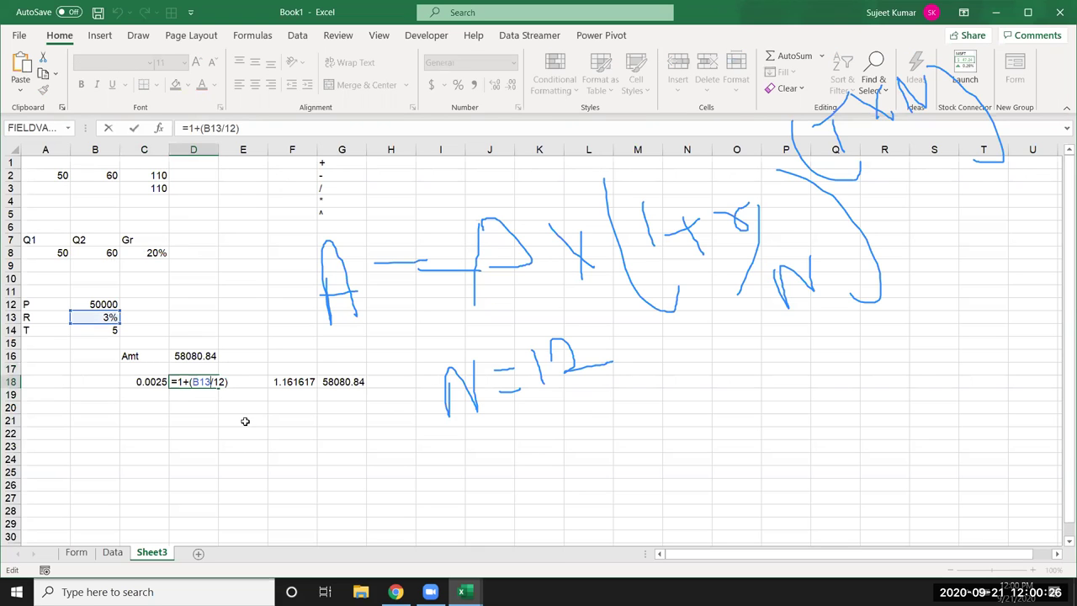
key(BackSpace)
key(BackSpace)
key(BackSpace)
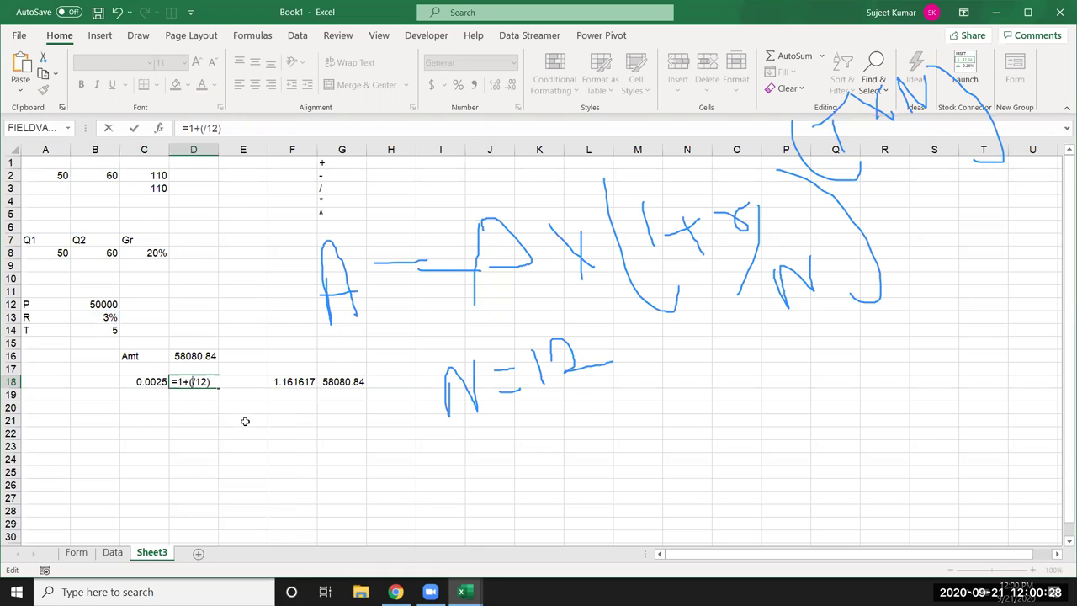
text(())
text(B13/12)
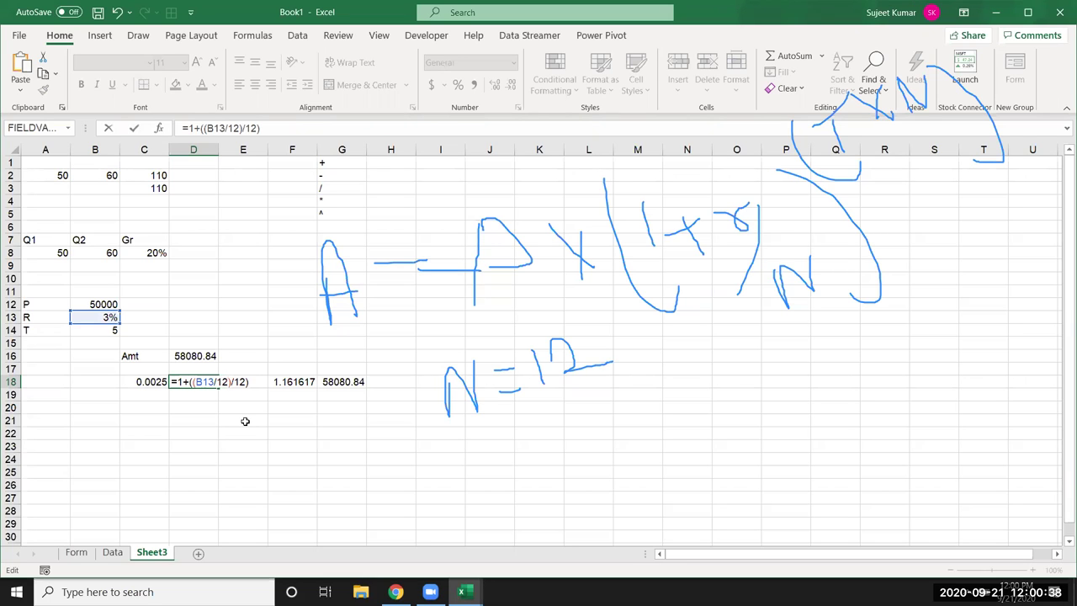
key(Escape)
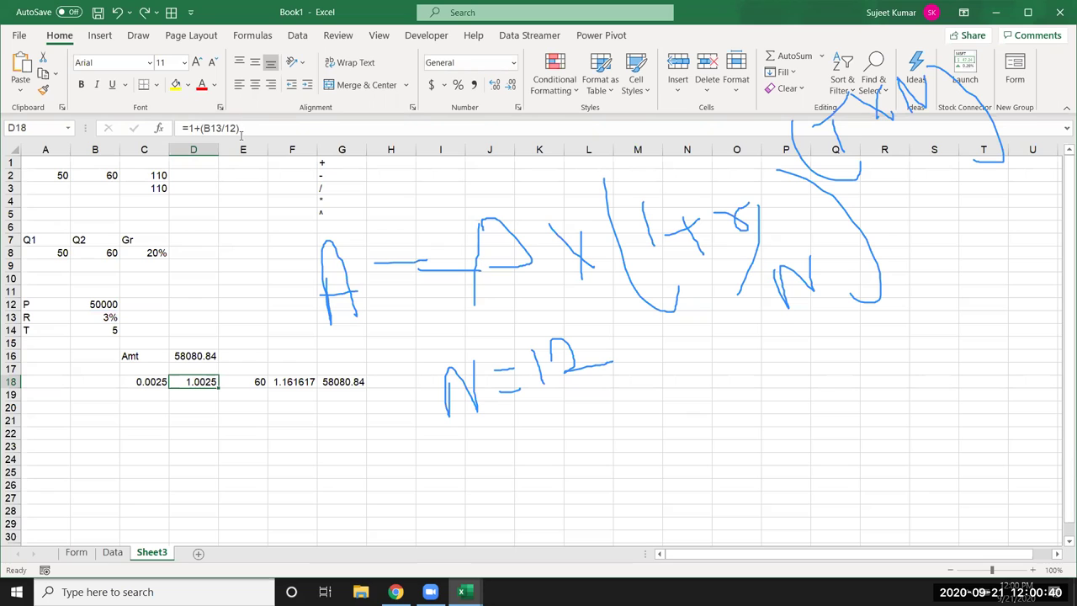
click(163, 382)
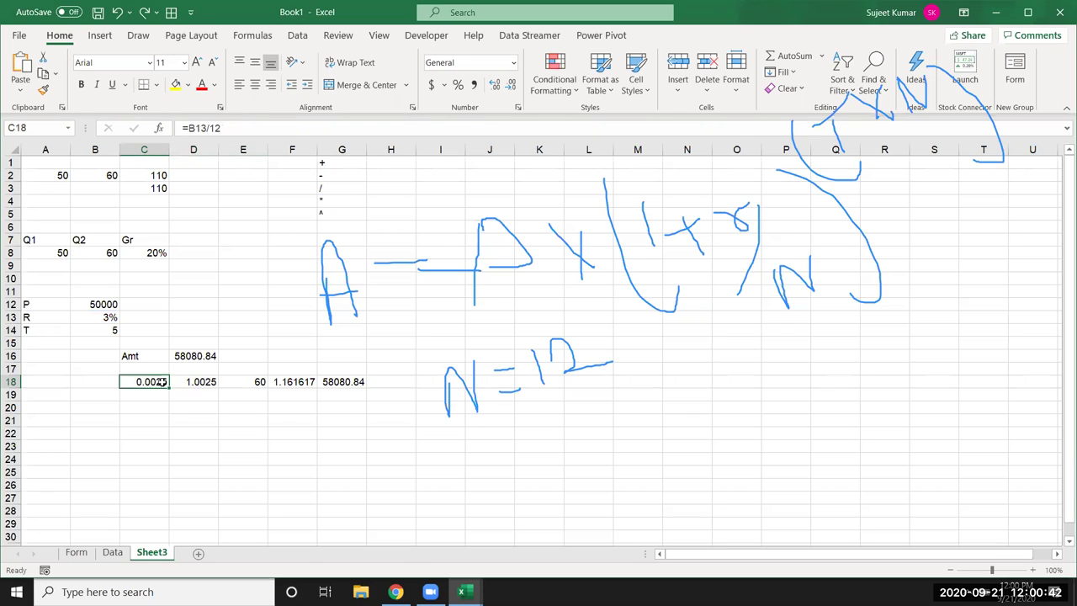
drag(235, 128, 186, 125)
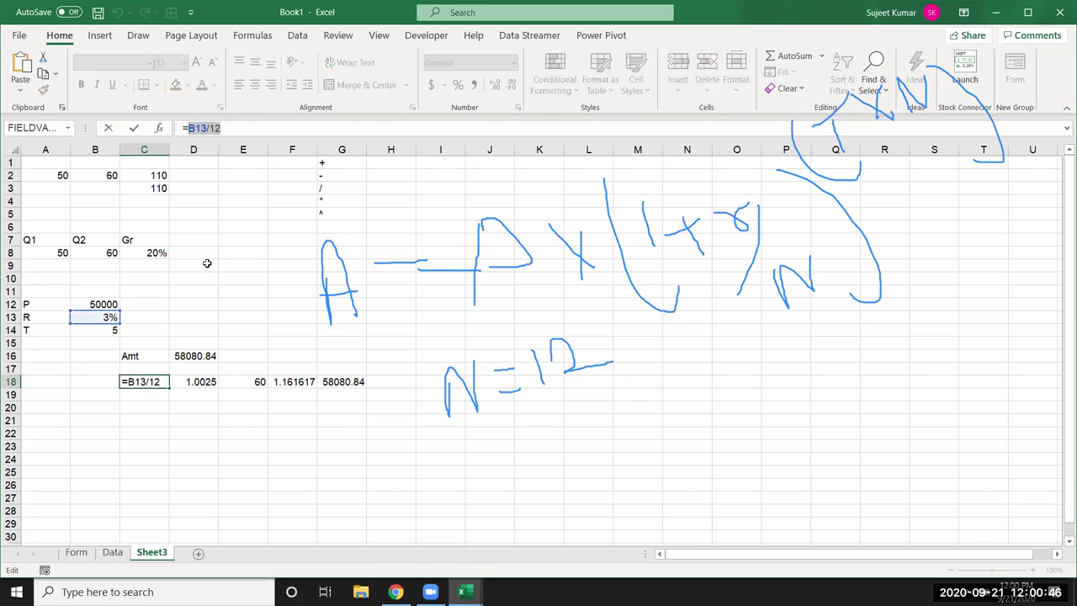
click(193, 381)
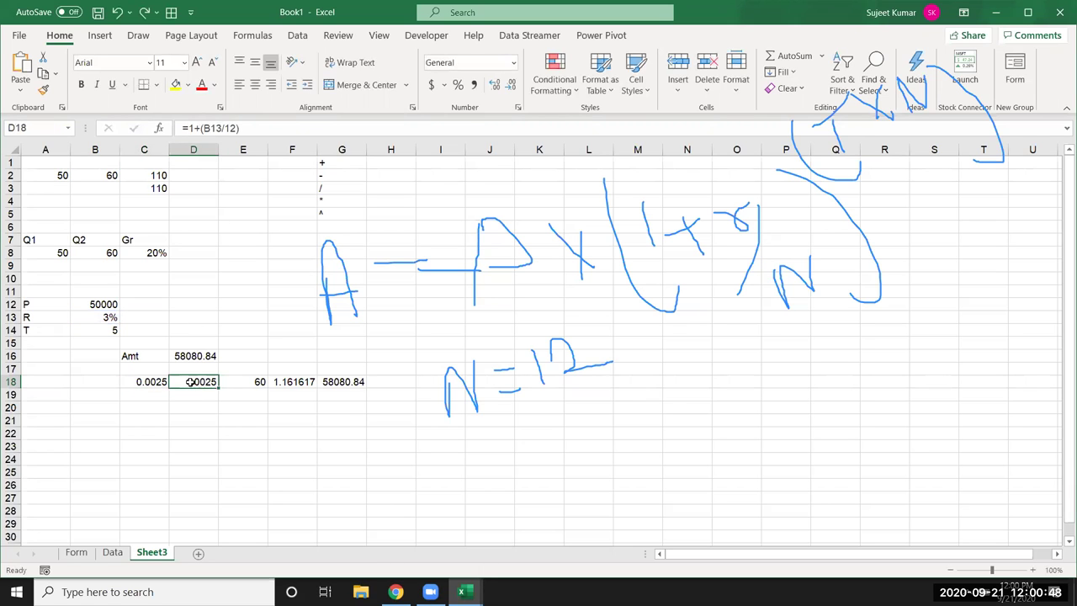
double_click(192, 381)
drag(191, 382, 225, 381)
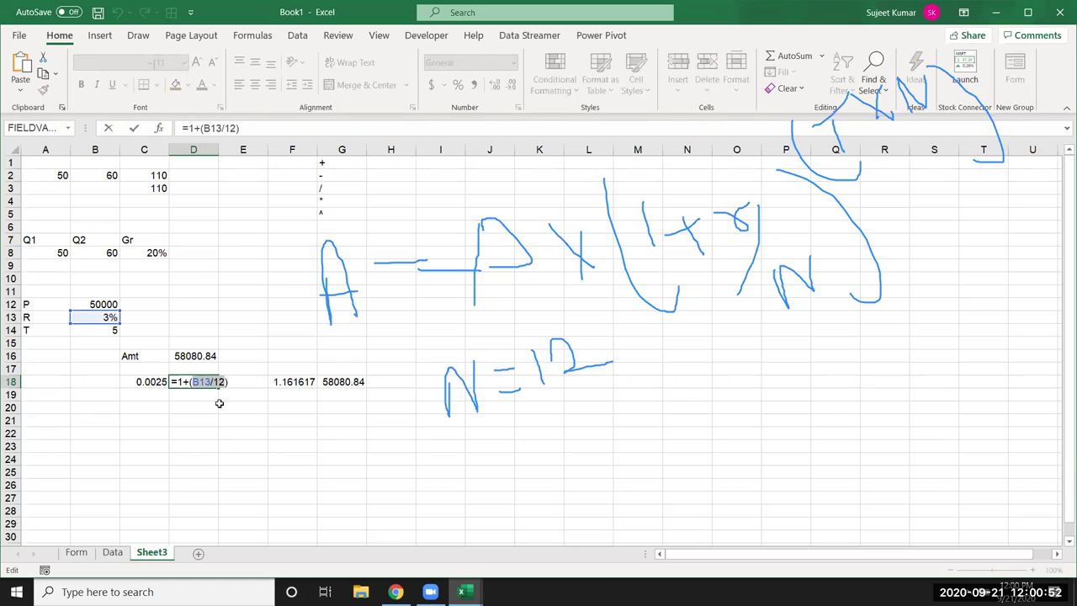
key(Right)
key(ctrl+Return)
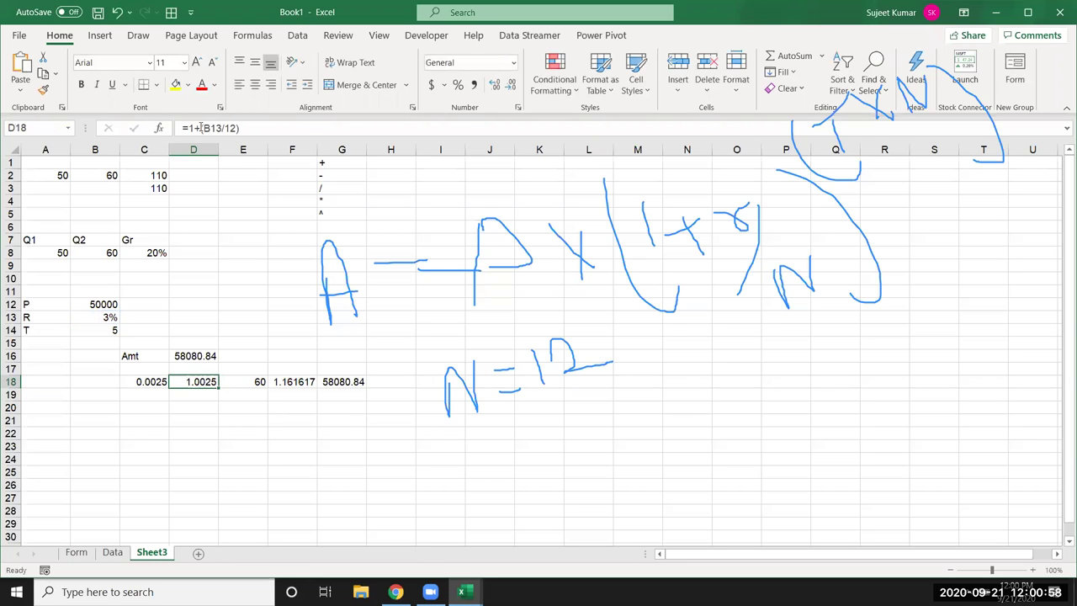
- Try replacing the B14 reference in E18's formula with 1+(B13/12)
drag(190, 127, 244, 127)
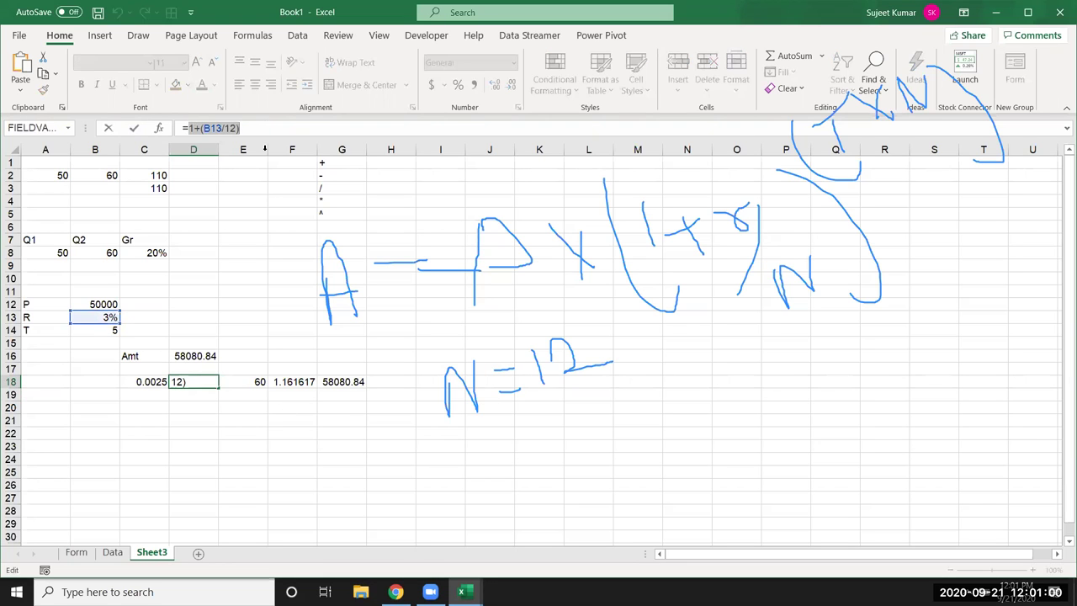
key(Escape)
click(257, 383)
double_click(257, 383)
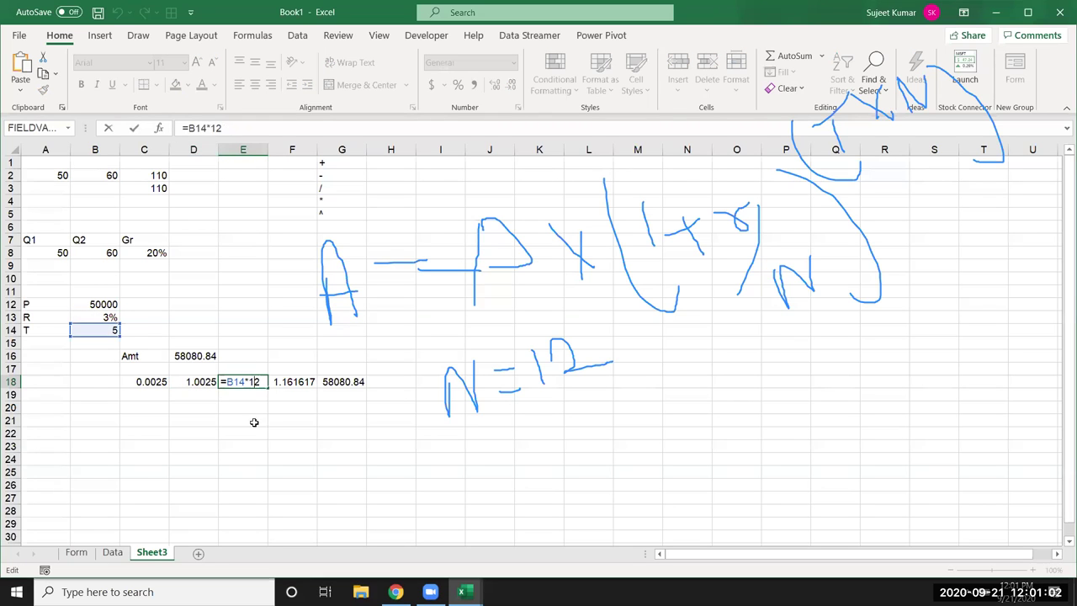
double_click(234, 381)
key(BackSpace)
text(())
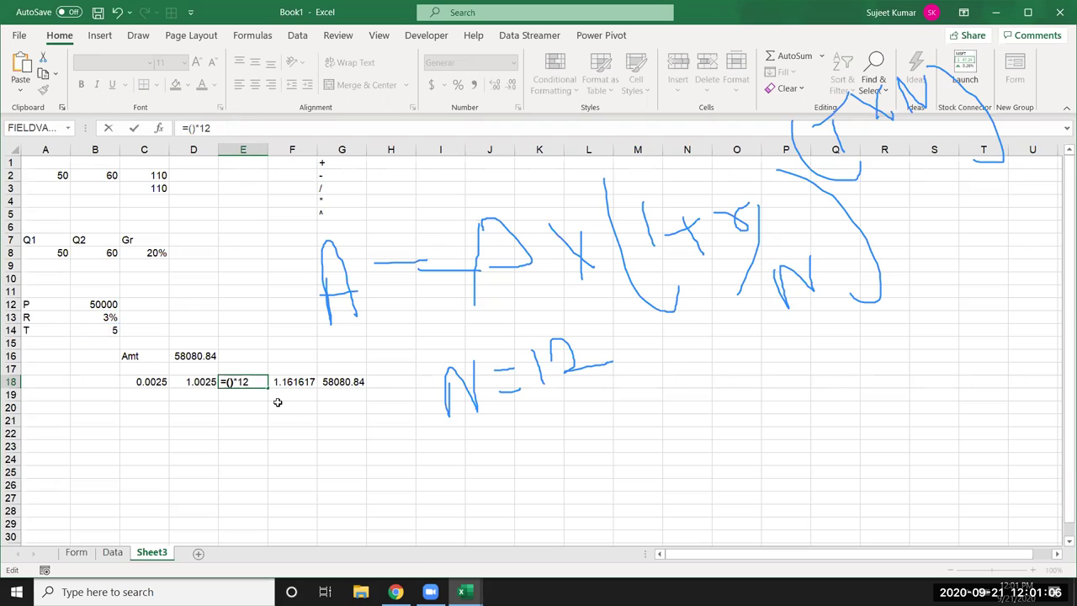
text(1+(B13/12))
key(Return)
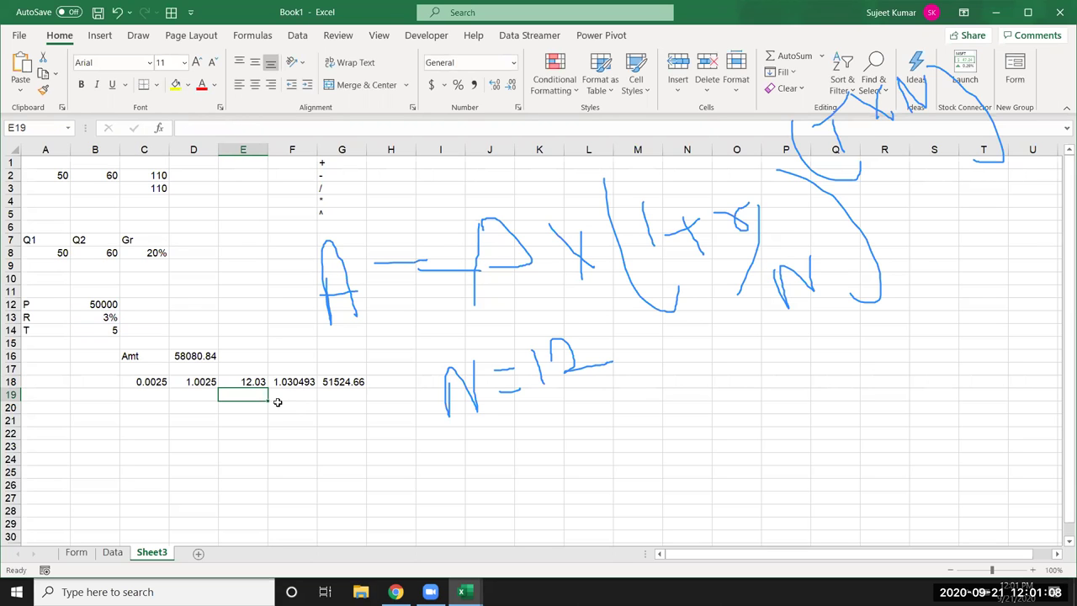
- Undo the E18 change so it reads =B14*12, and open F18's =D18^E18 for editing
key(Up)
key(ctrl+z)
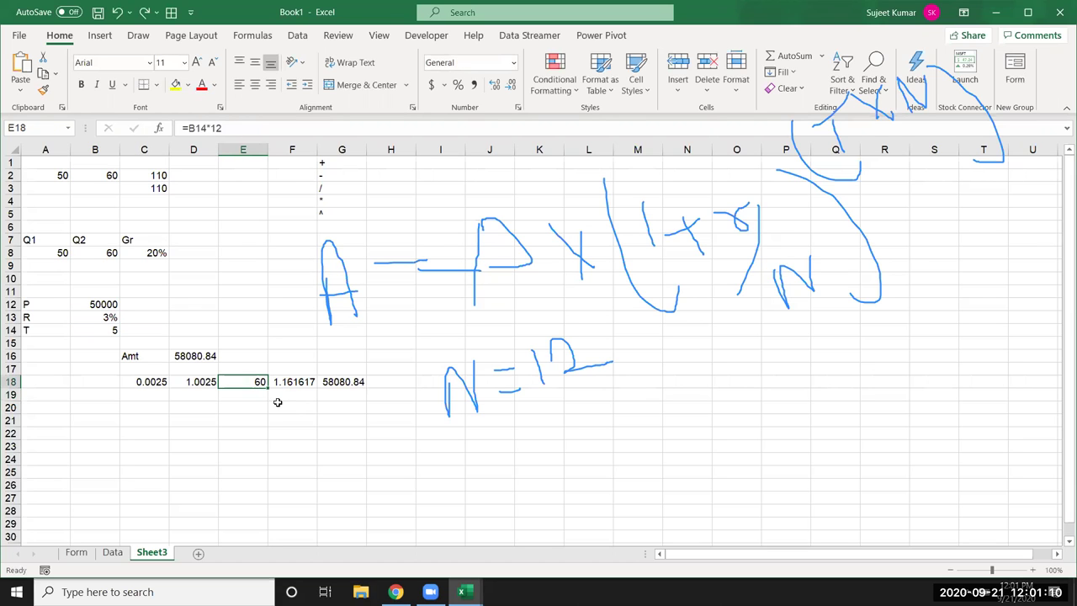
double_click(292, 383)
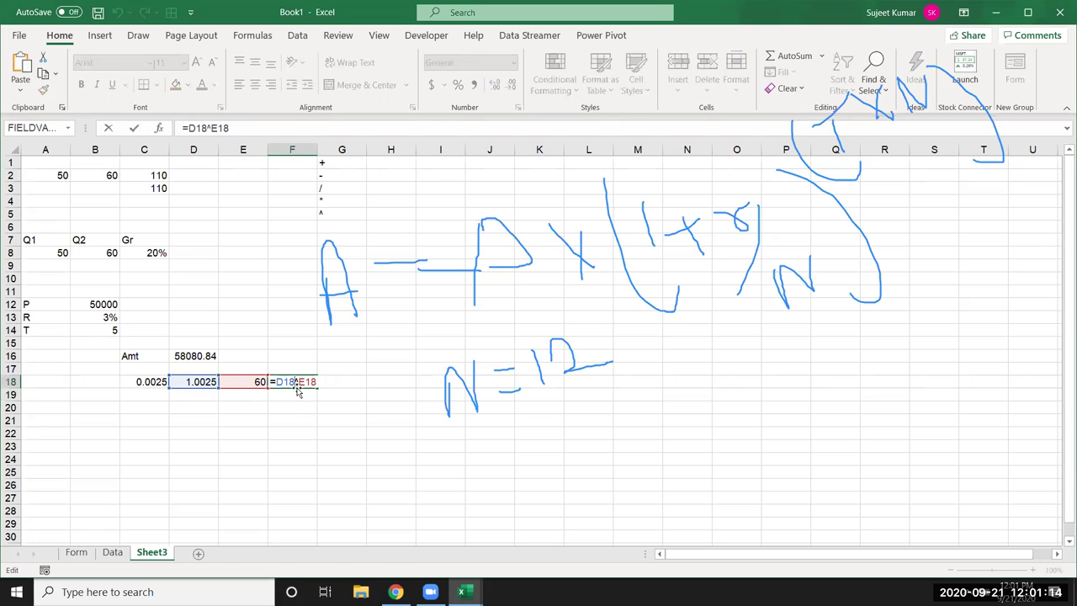
- Replace D18 in F18's formula with (1+(B13/12))
key(ctrl+Return)
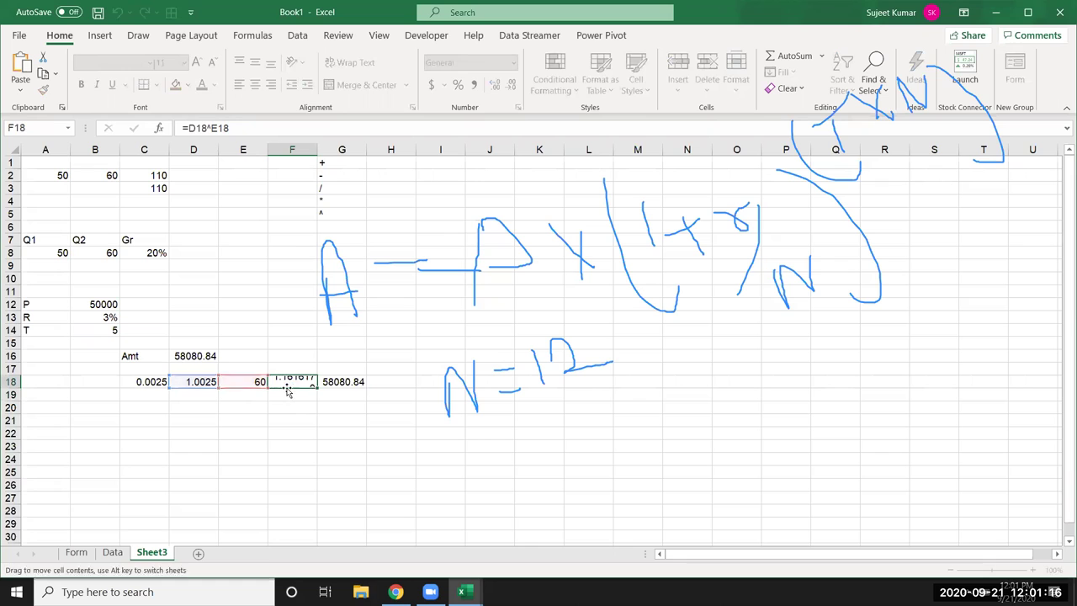
double_click(286, 382)
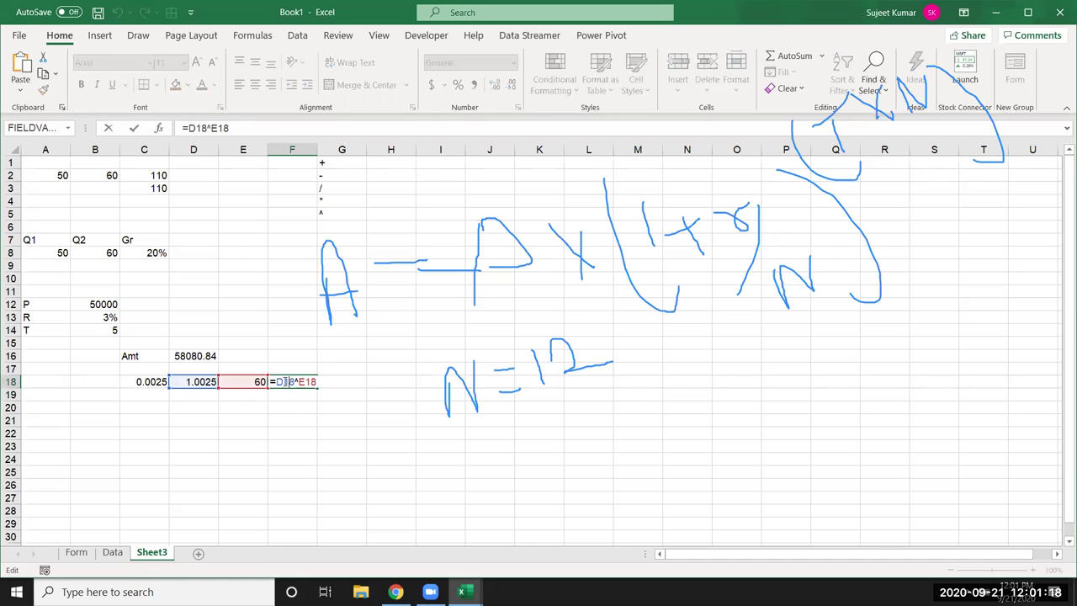
double_click(280, 382)
key(BackSpace)
text((1+(B13/12)))
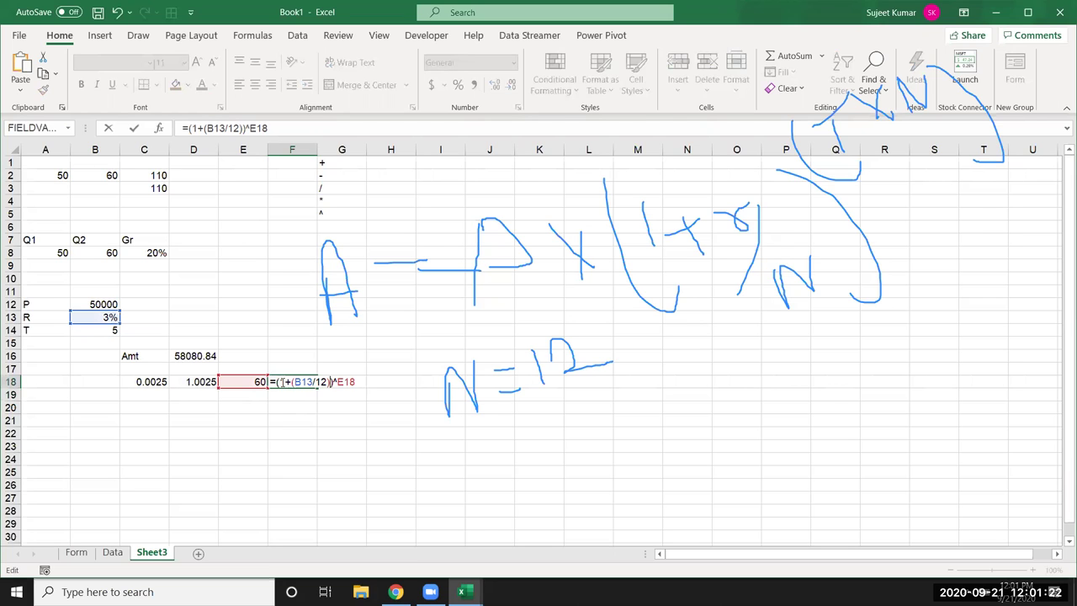
key(Return)
- Replace E18 in F18's formula with (B14*12), giving the full growth factor
click(264, 382)
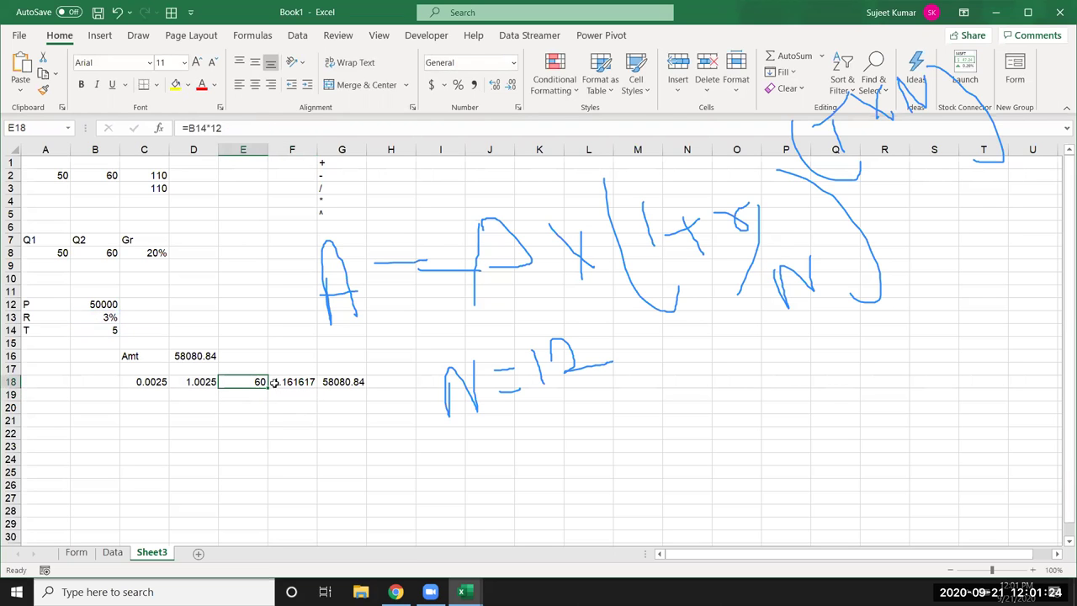
drag(185, 131, 242, 130)
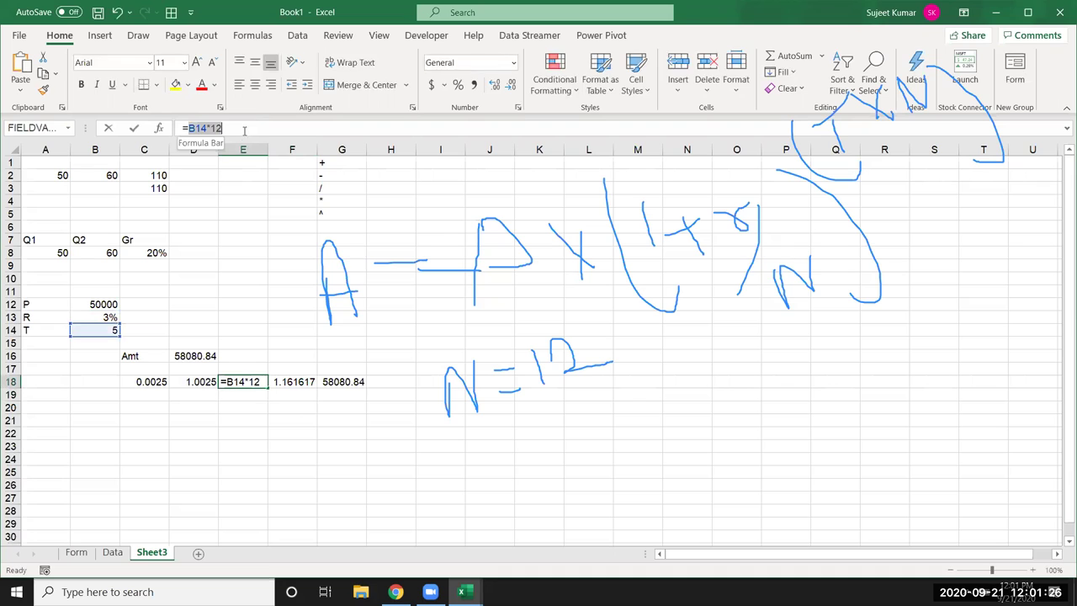
key(Escape)
click(294, 381)
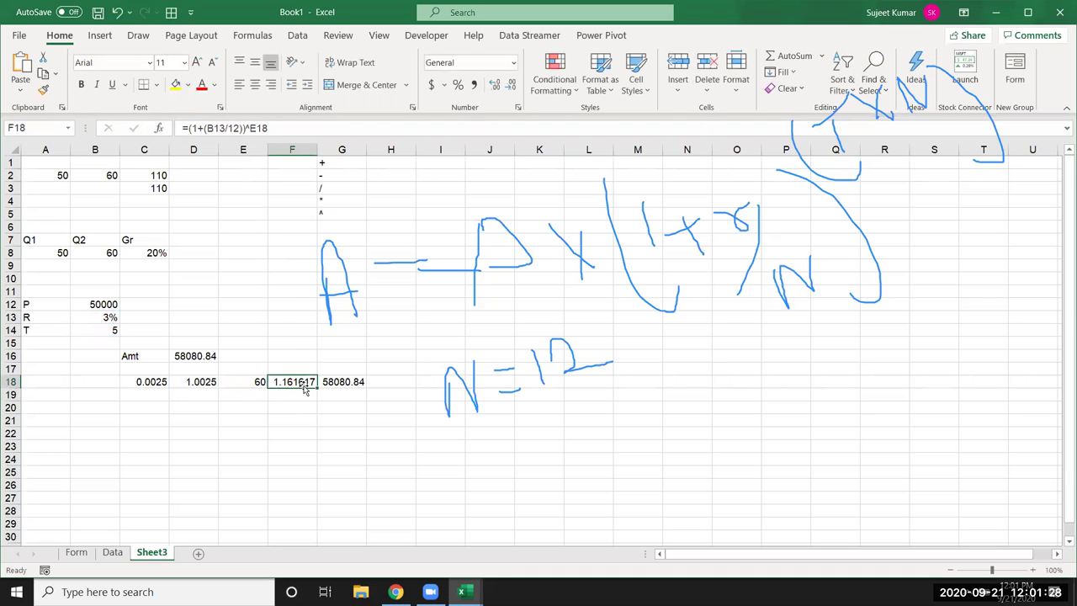
double_click(294, 382)
double_click(345, 383)
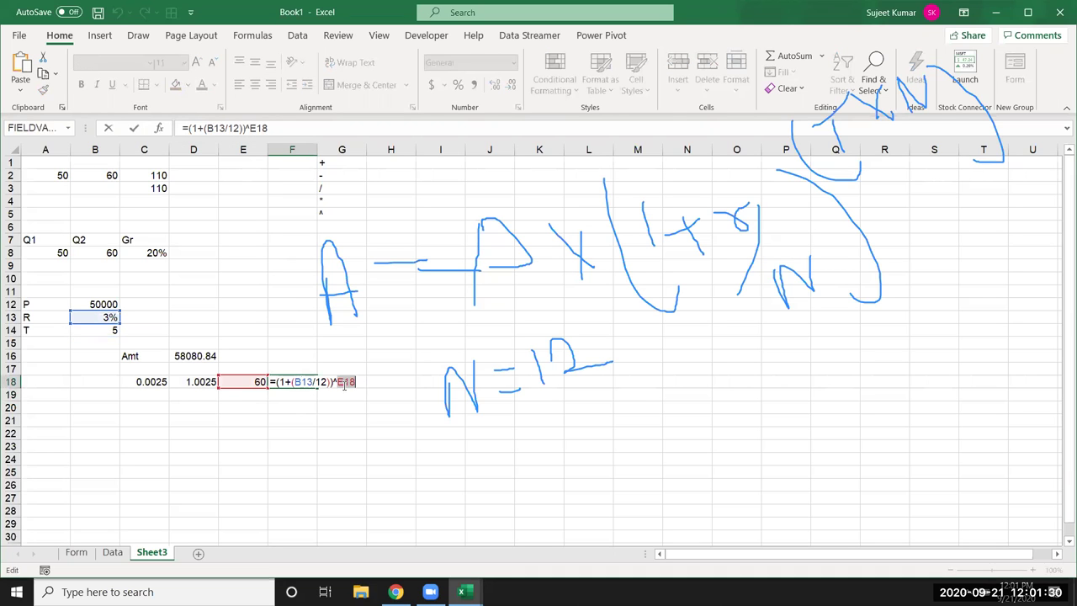
text(()
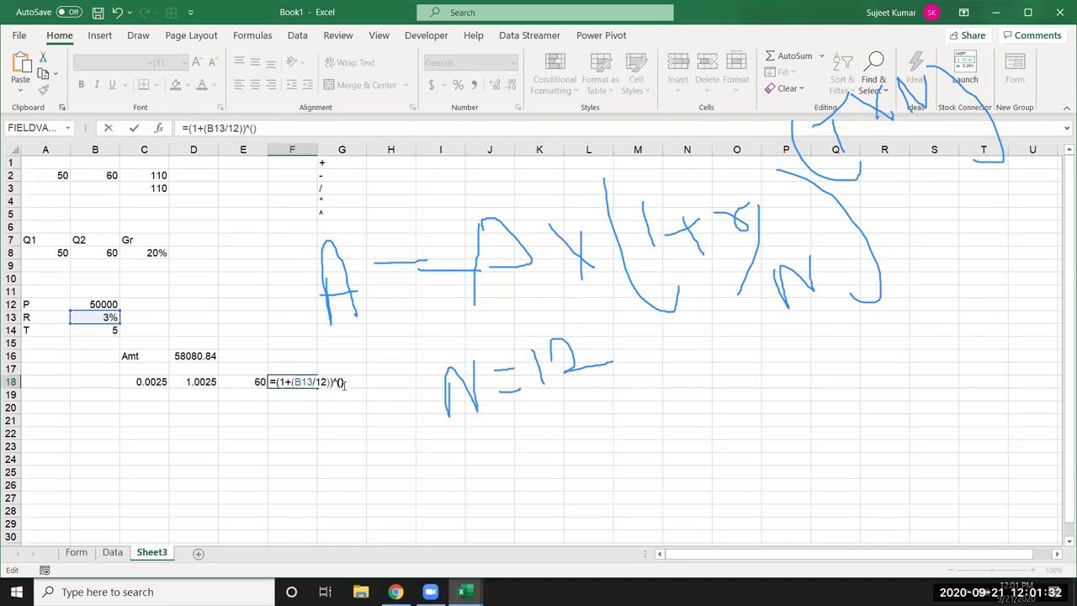
text(B14*12)
key(ctrl+Return)
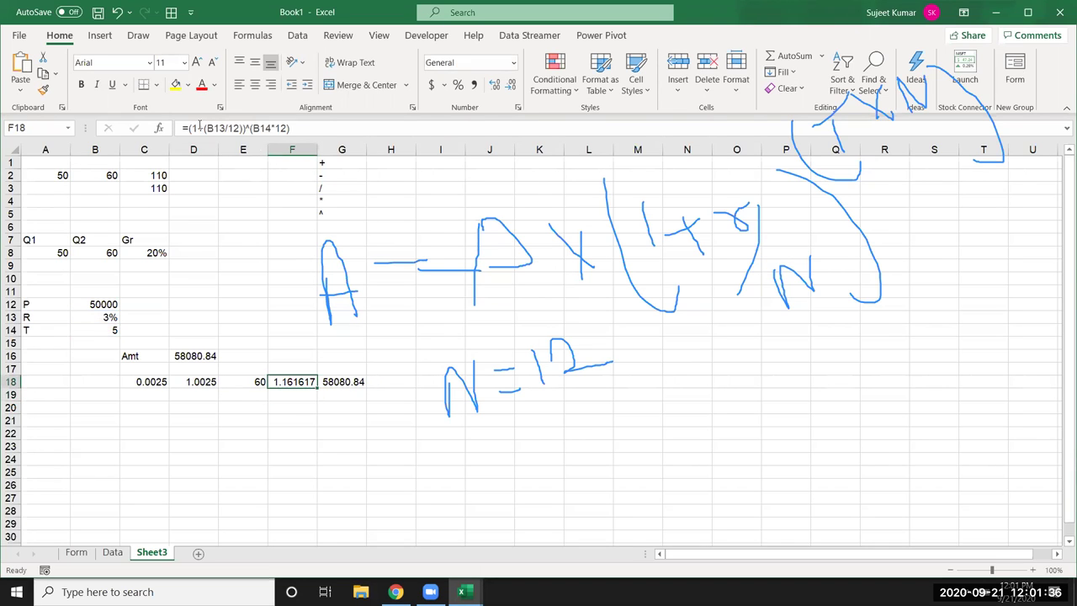
- Paste F18's growth-factor expression in place of F18 in G18, giving =((1+(B13/12))^(B14*12))*B12
drag(187, 128, 322, 133)
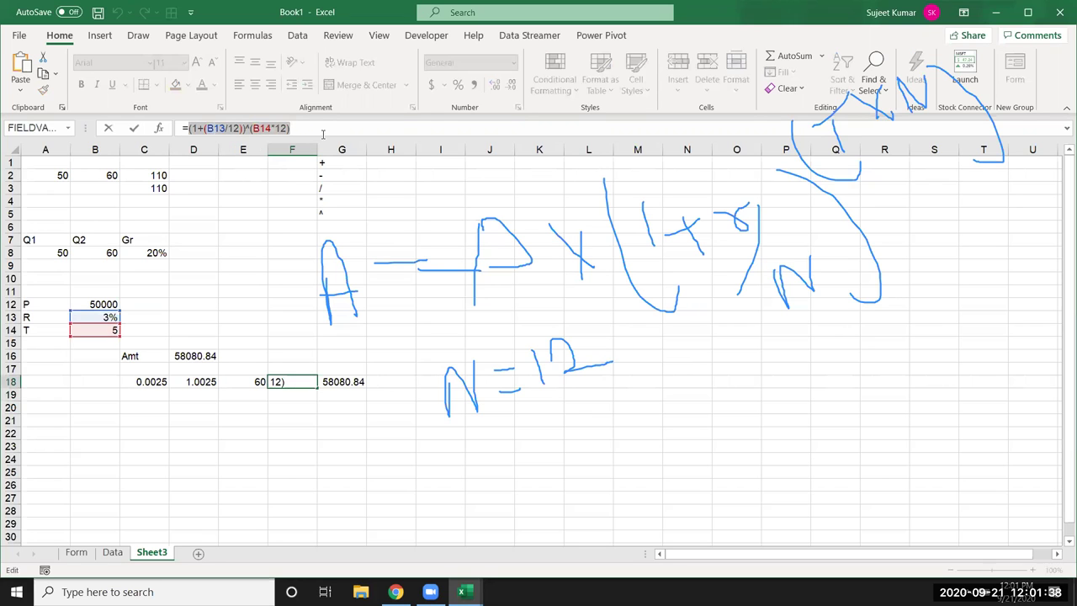
key(ctrl+Return)
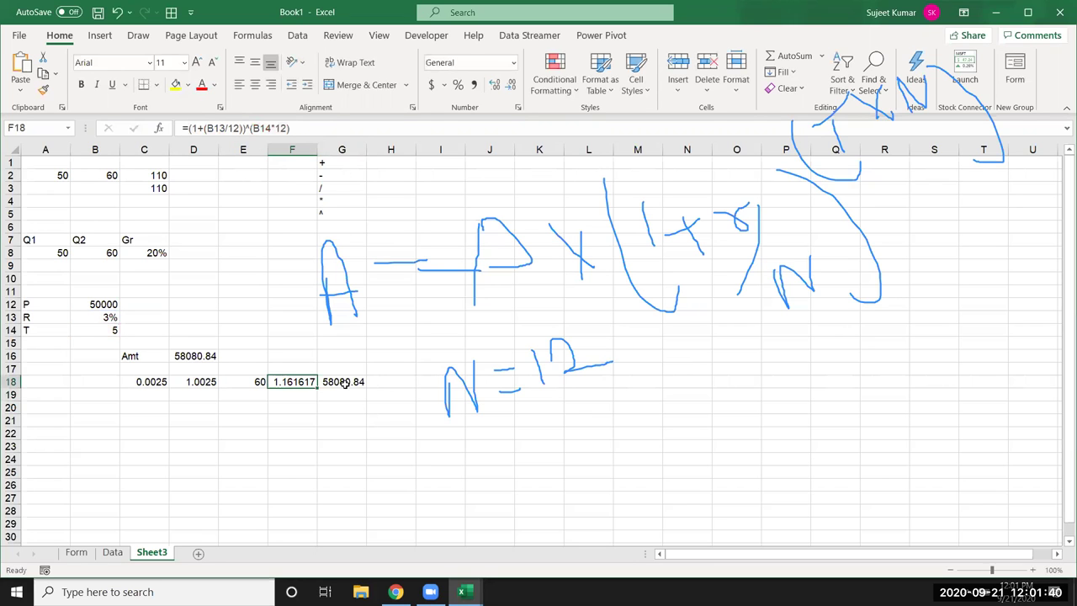
click(344, 383)
double_click(344, 383)
double_click(334, 382)
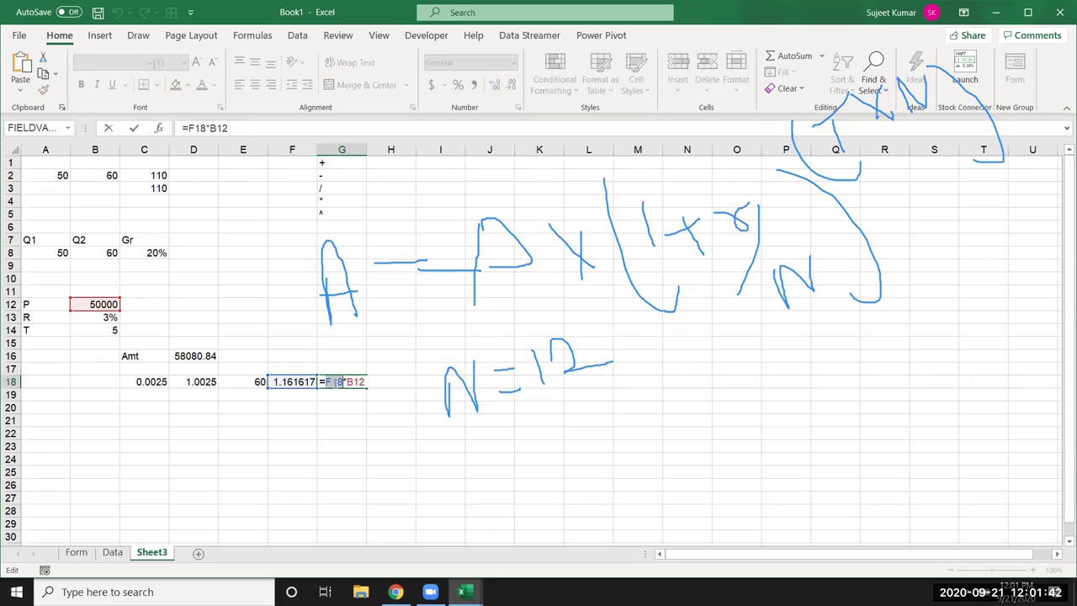
key(BackSpace)
key(ctrl+v)
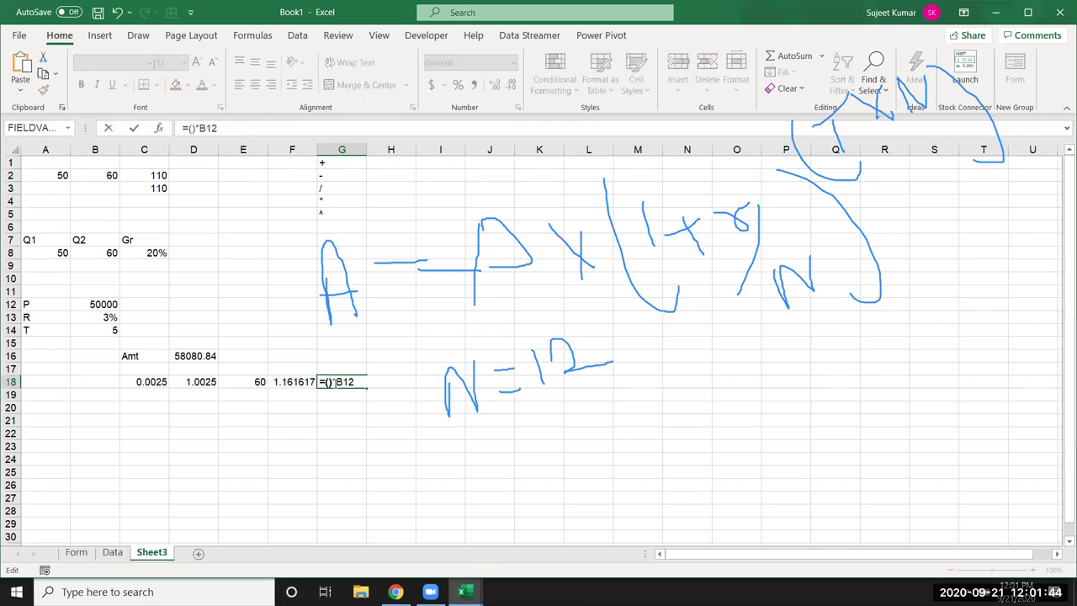
key(ctrl+Return)
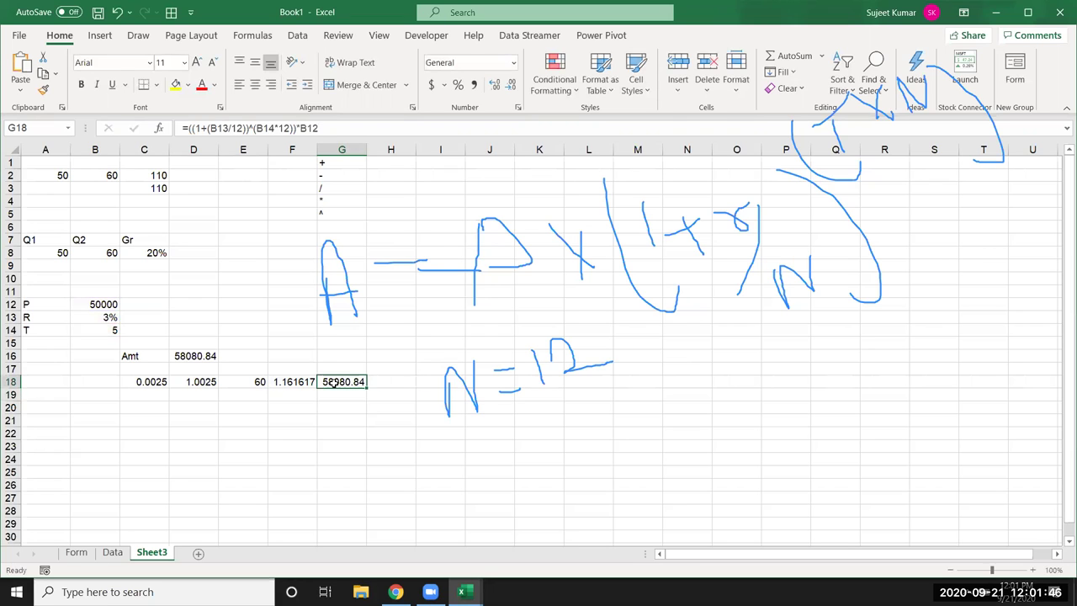
- Clear the helper cells C18:F18
key(Left)
key(shift+Left)
key(shift+Left)
key(shift+Left)
key(Delete)
- Move G18's amount formula to D17 and rewrite D16 as =B12*((1+(B13/12))^(B14*12))
key(Right)
key(Right)
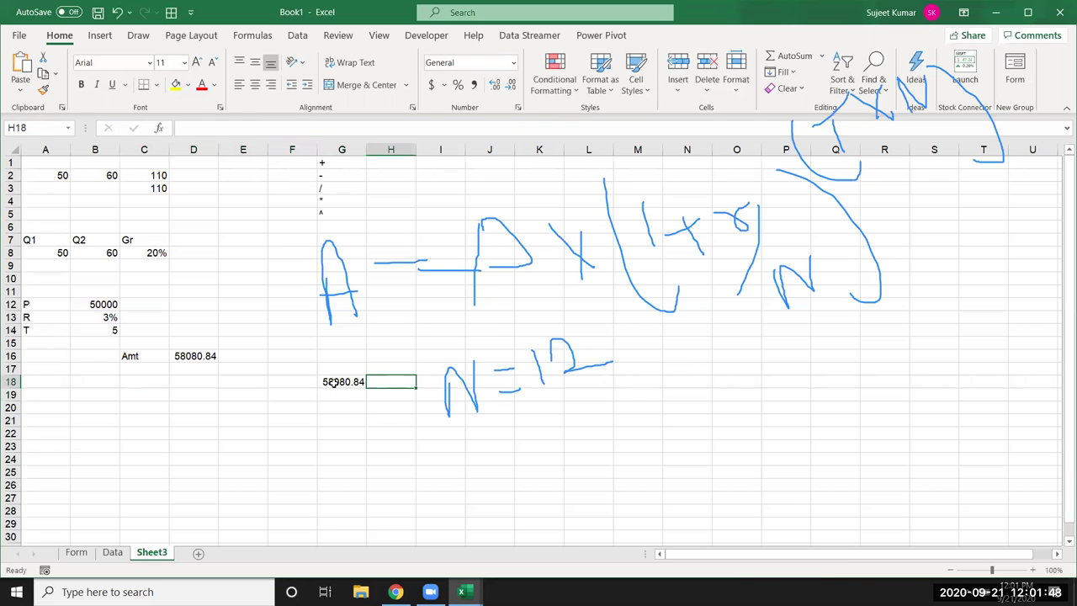
key(Left)
key(ctrl+c)
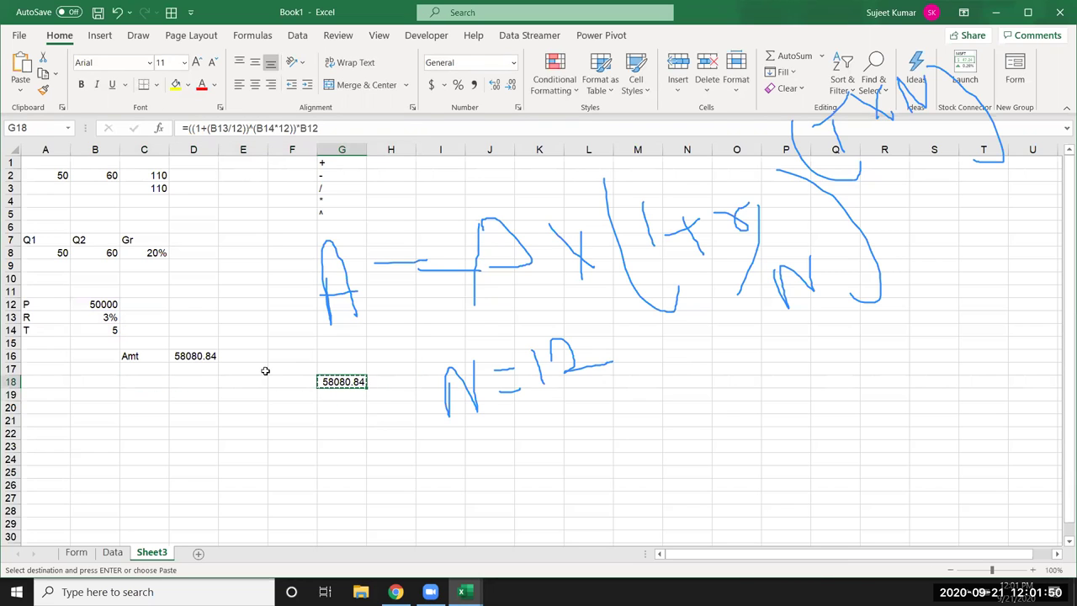
click(219, 369)
click(197, 368)
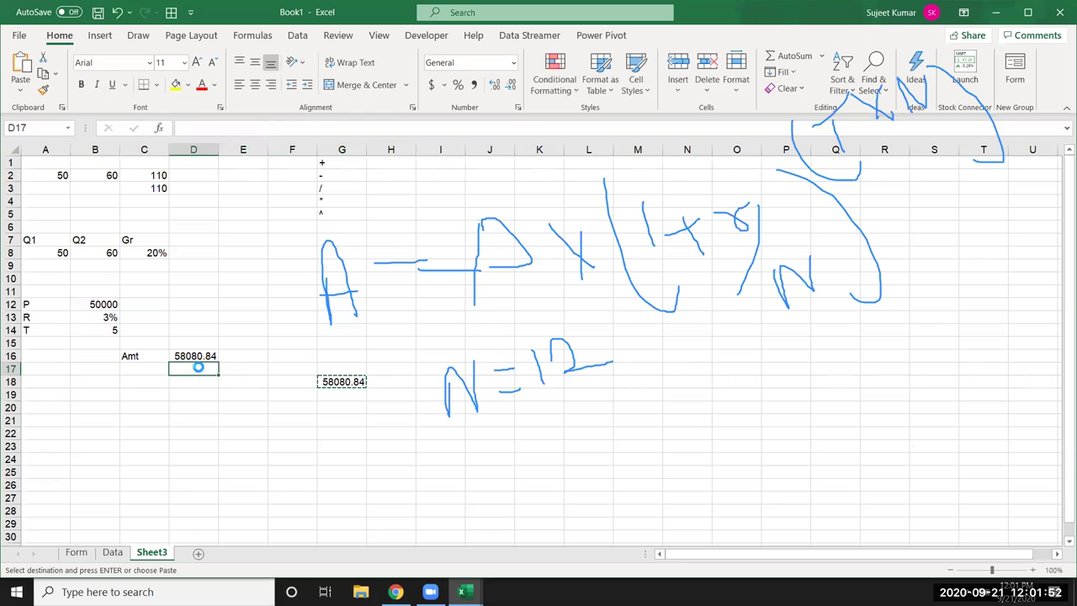
key(Return)
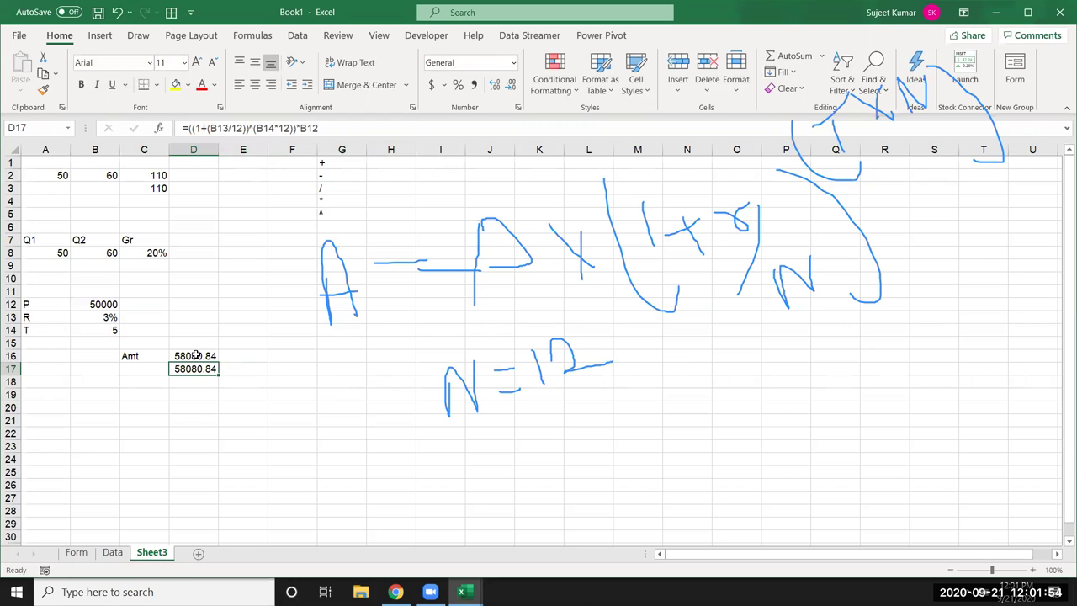
double_click(196, 356)
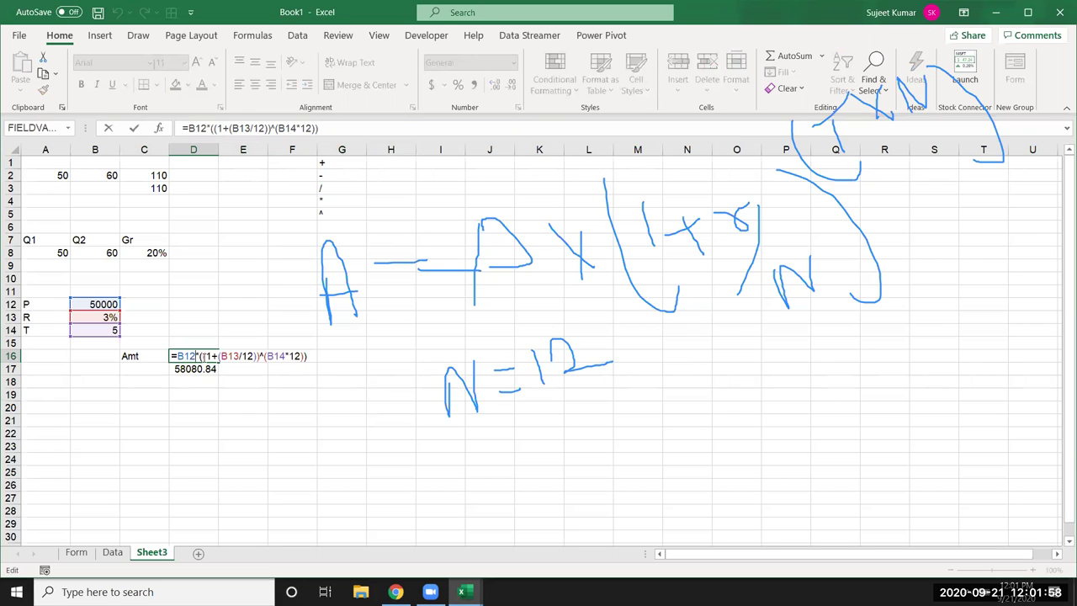
key(ctrl+Return)
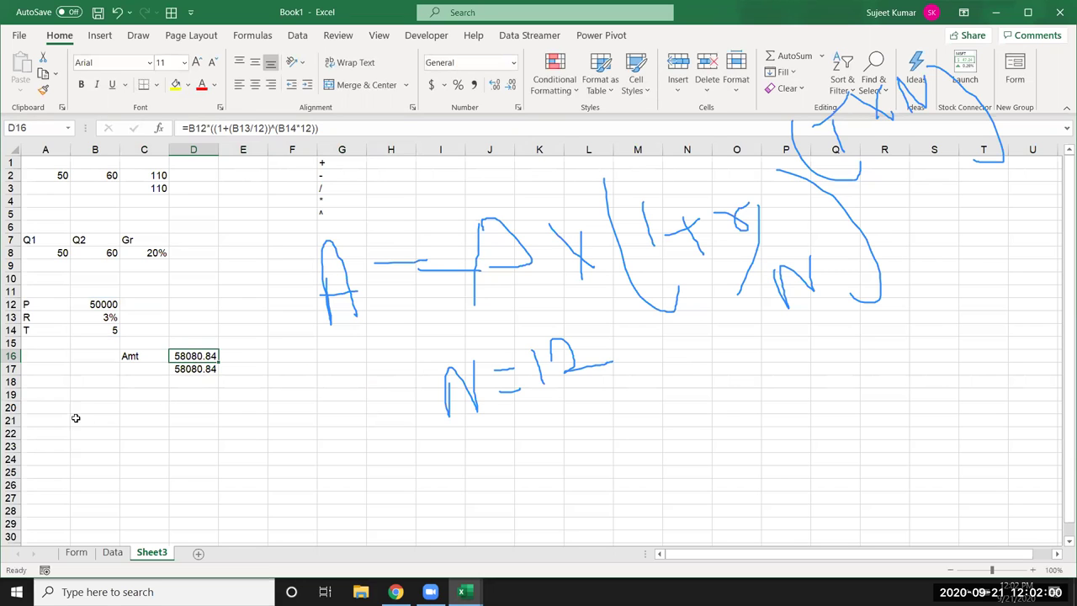
- Erase the ink, label A20 MRP and A21 Cost, and enter cost 50 in B21
click(50, 410)
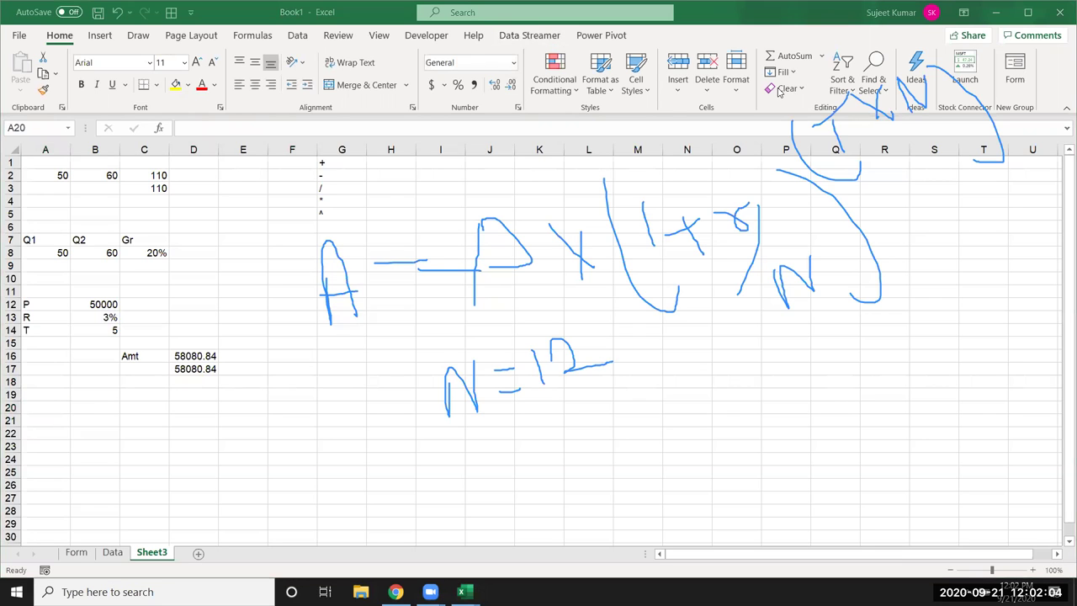
key(e)
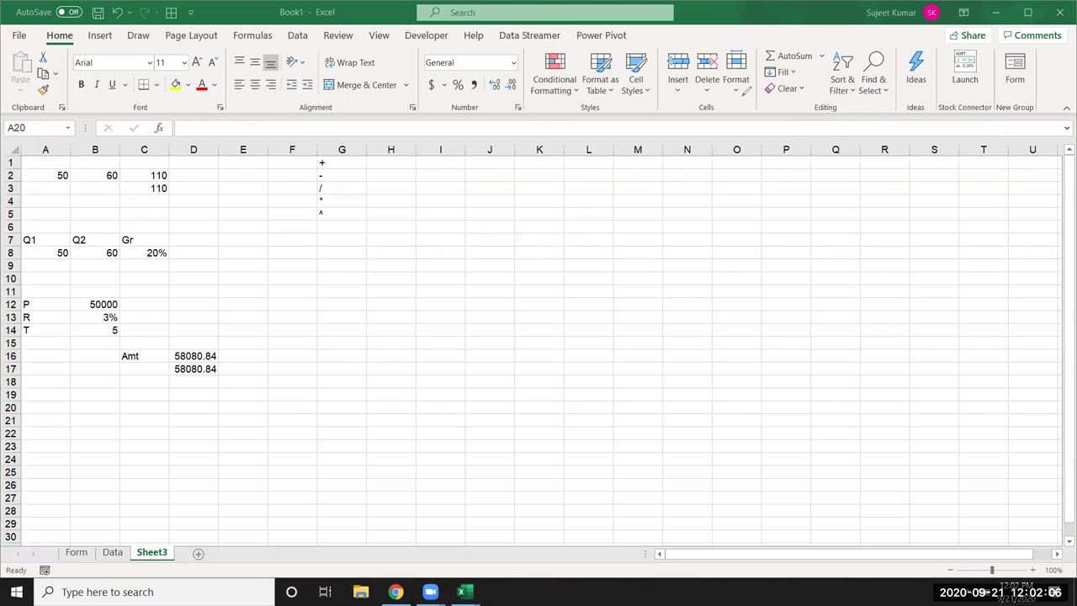
click(65, 407)
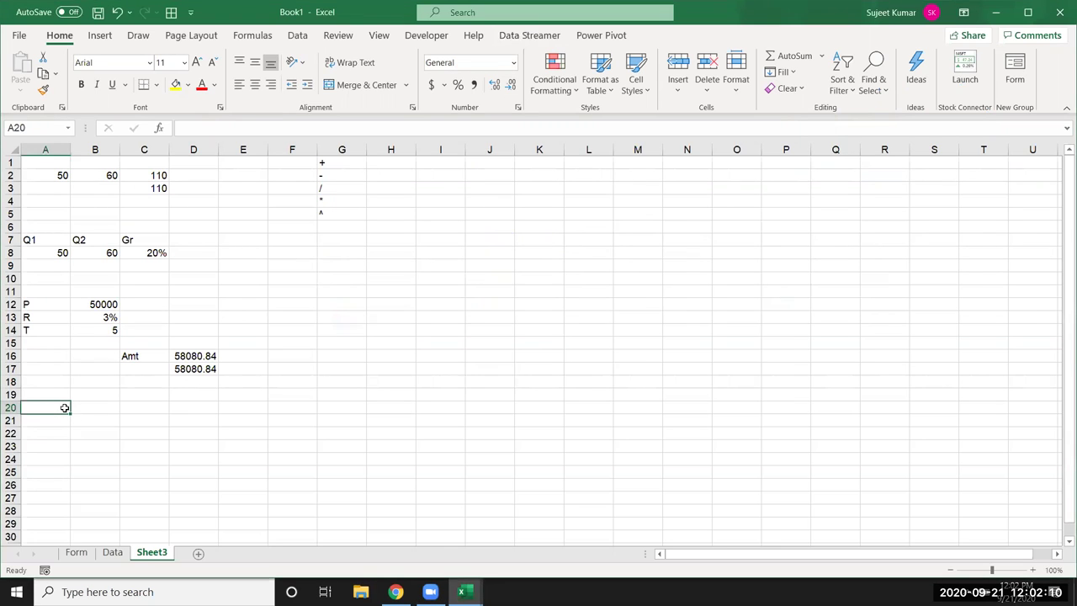
text(MRP)
key(Return)
text(Cost)
key(Tab)
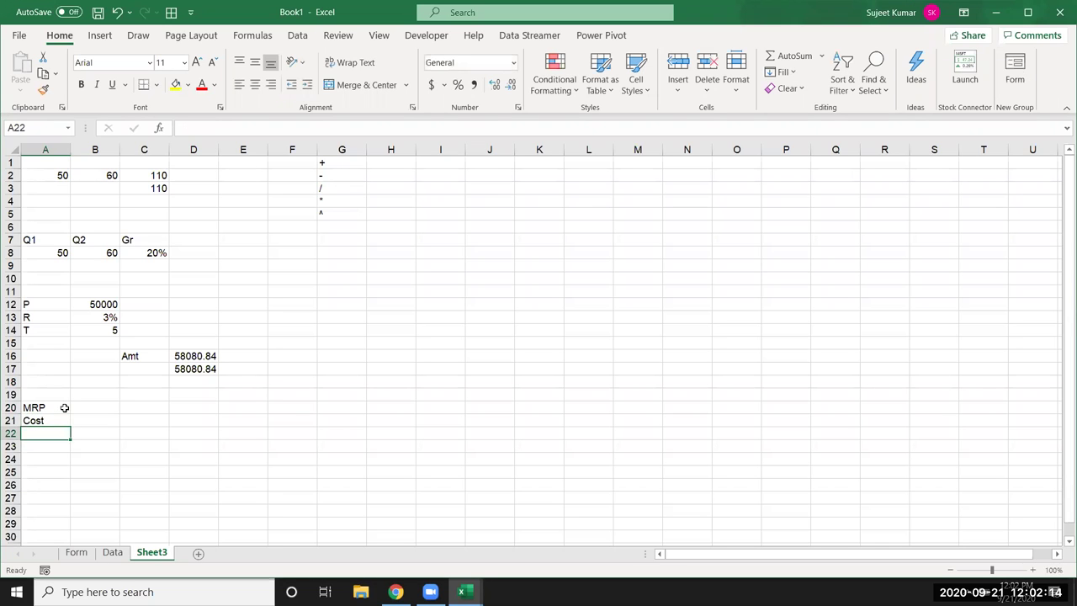
text(50)
key(Return)
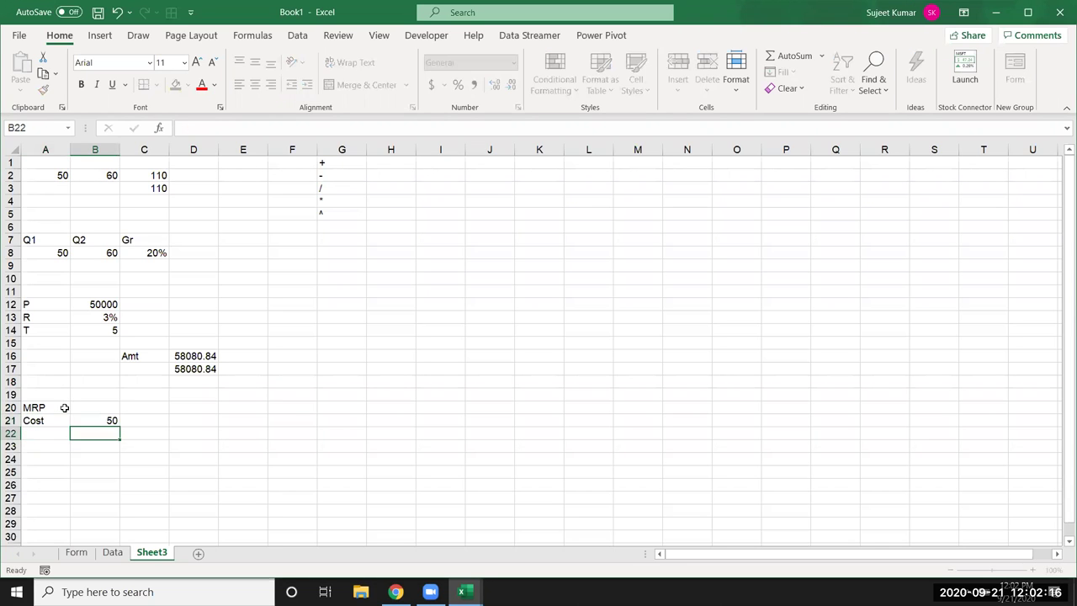
- Enter the 5% markup =B21*5% in C24 and price =B21+C24 in C25
key(Down)
key(Down)
key(Right)
text(=)
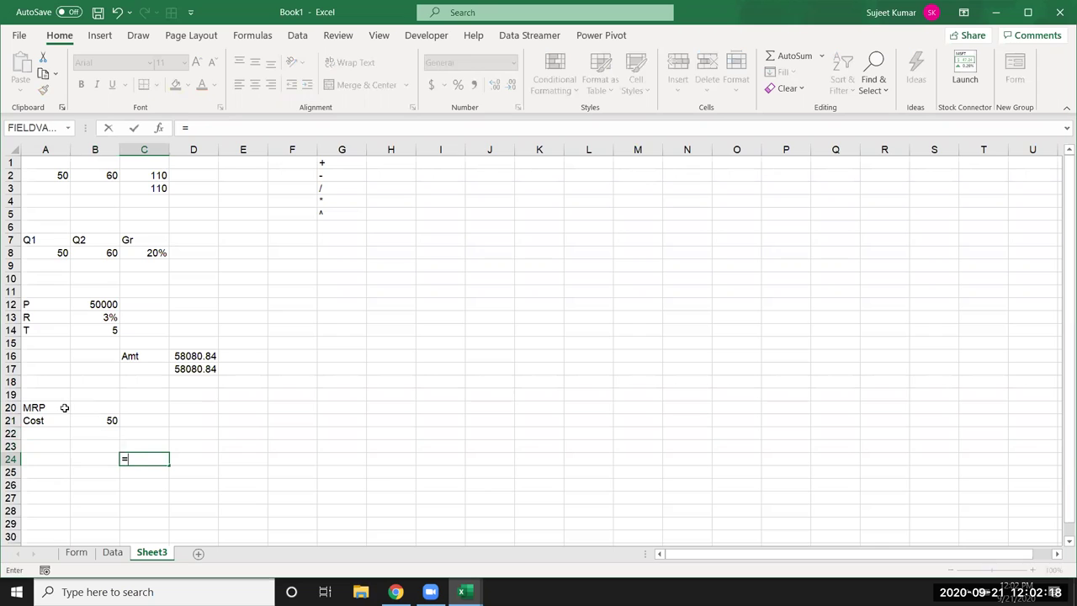
click(96, 418)
text(*5%)
key(Return)
text(=)
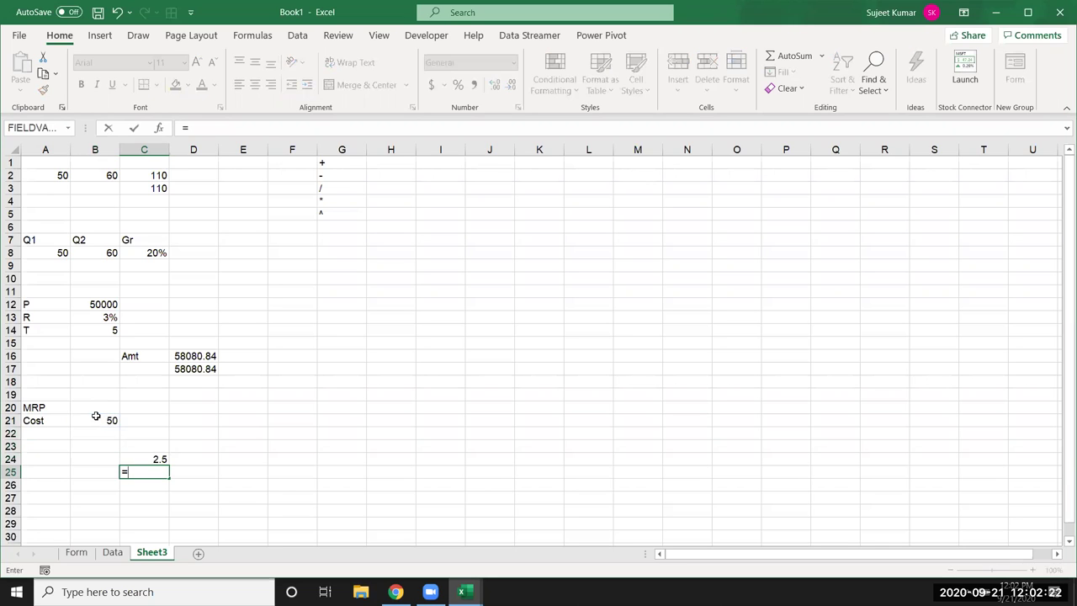
click(96, 420)
text(+)
key(Up)
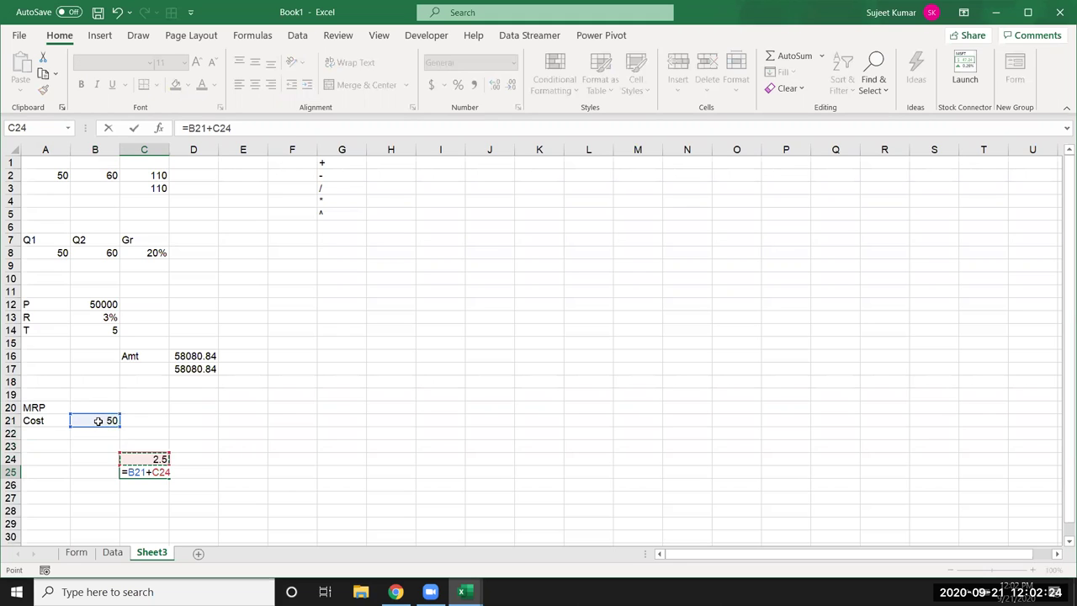
key(Return)
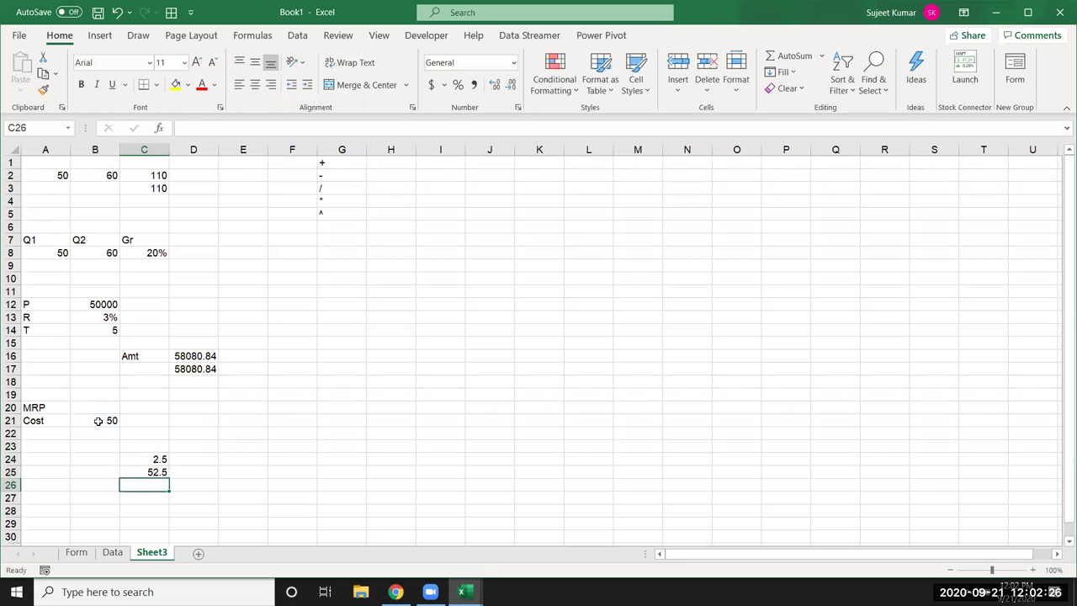
- Add the 10% markup =C25*10% in D24 and price =C25+D24 (57.75) in D25
click(215, 461)
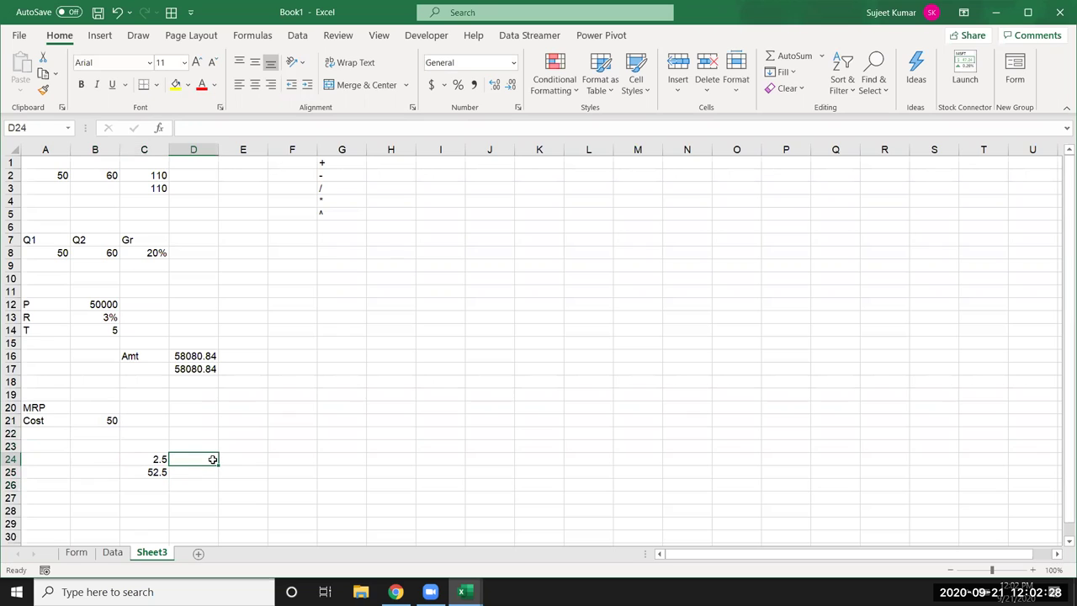
text(=)
click(129, 473)
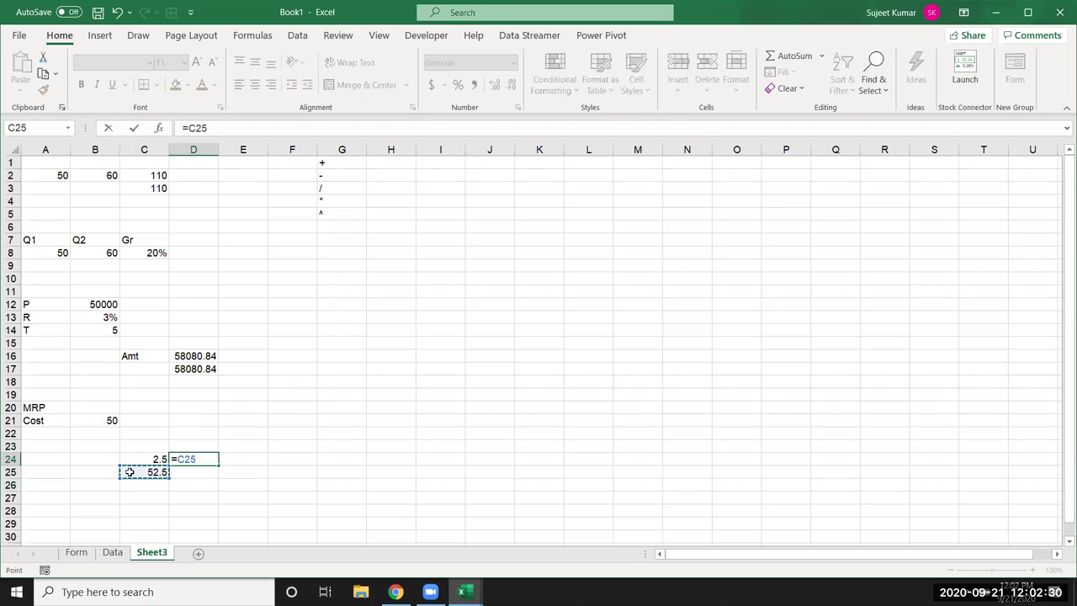
text(*10%)
key(Return)
text(=)
click(130, 472)
text(+)
key(Up)
key(Return)
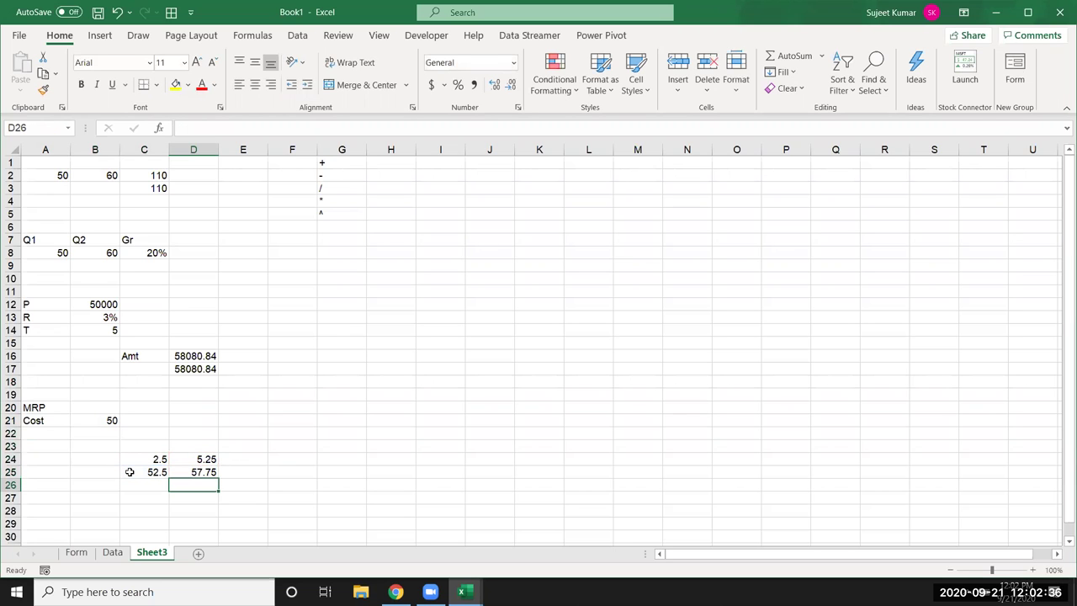
- Add the 15% markup on D25 in E24 and price =D25+E24 (66.4125) in E25
key(Up)
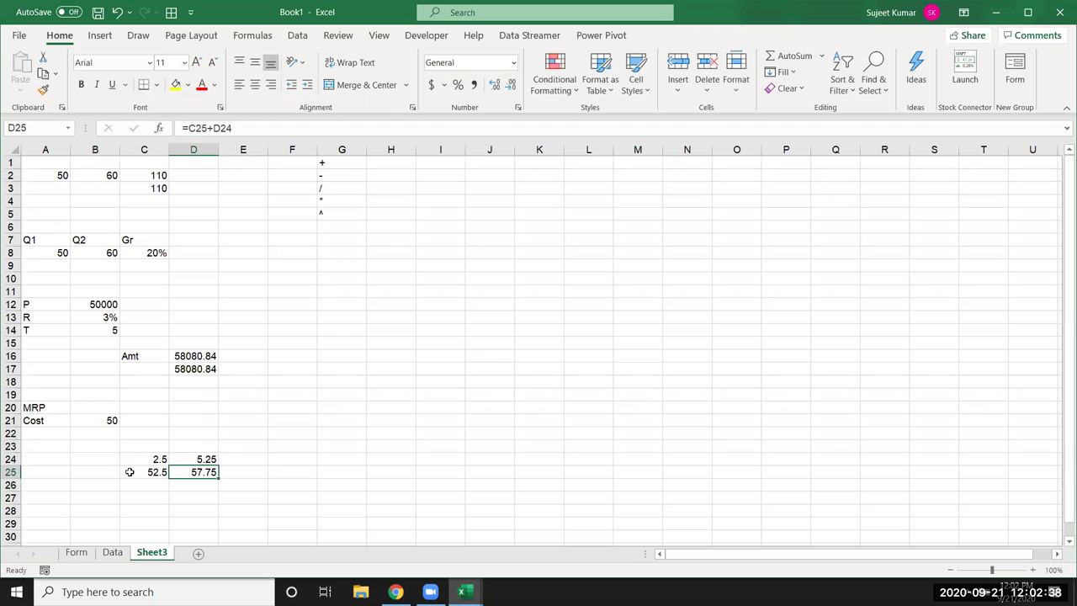
key(Right)
key(Up)
text(=)
key(Down)
key(Left)
text(*)
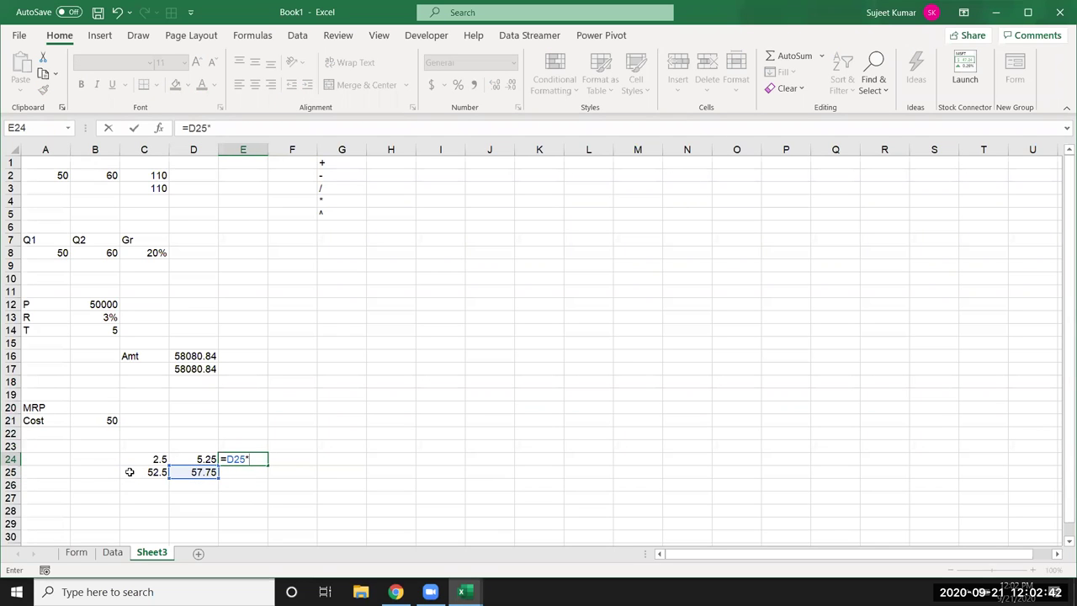
text(5%)
key(Return)
text(=)
key(Left)
text(+)
key(Up)
key(Return)
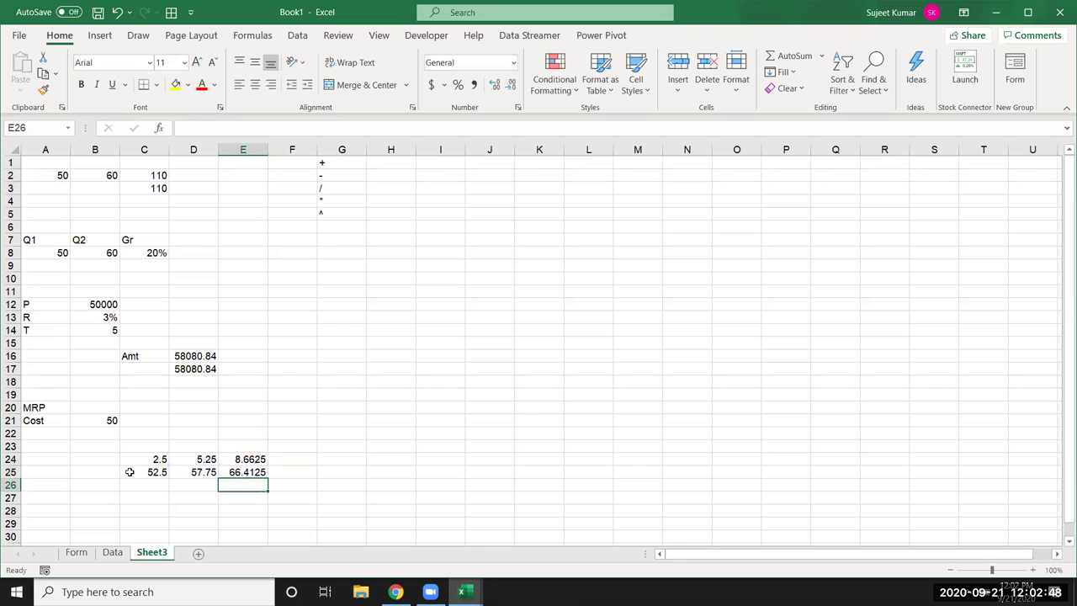
- Add the 20% markup on E25 in F24 and price =E25+F24 (79.695) in F25
key(Right)
key(Up)
key(Up)
text(=)
key(Down)
key(Left)
text(*20)
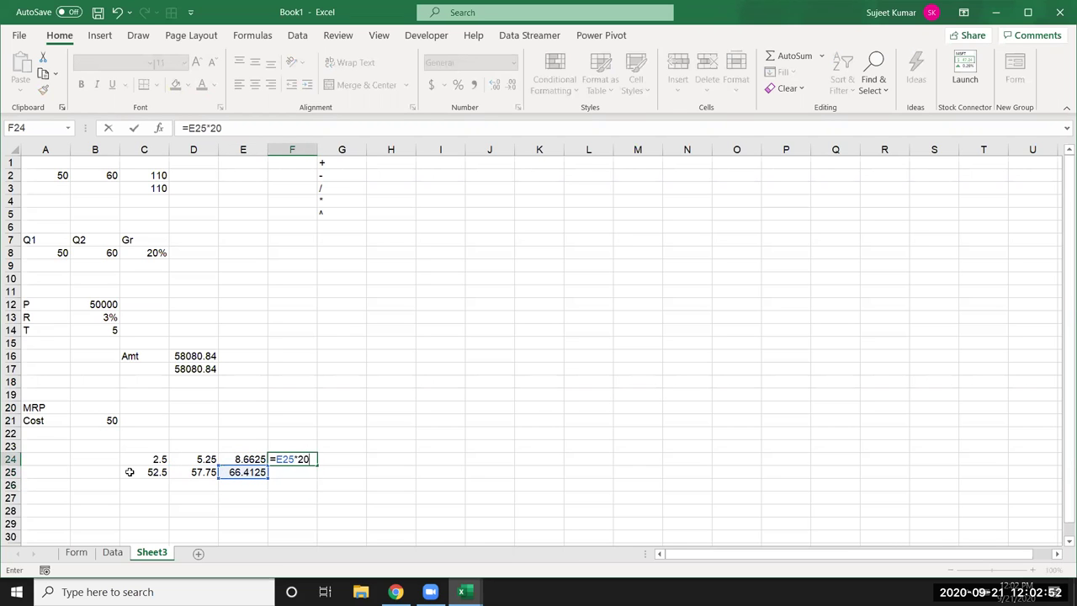
key(Return)
text(=)
key(Left)
text(+)
key(Up)
key(ctrl+Return)
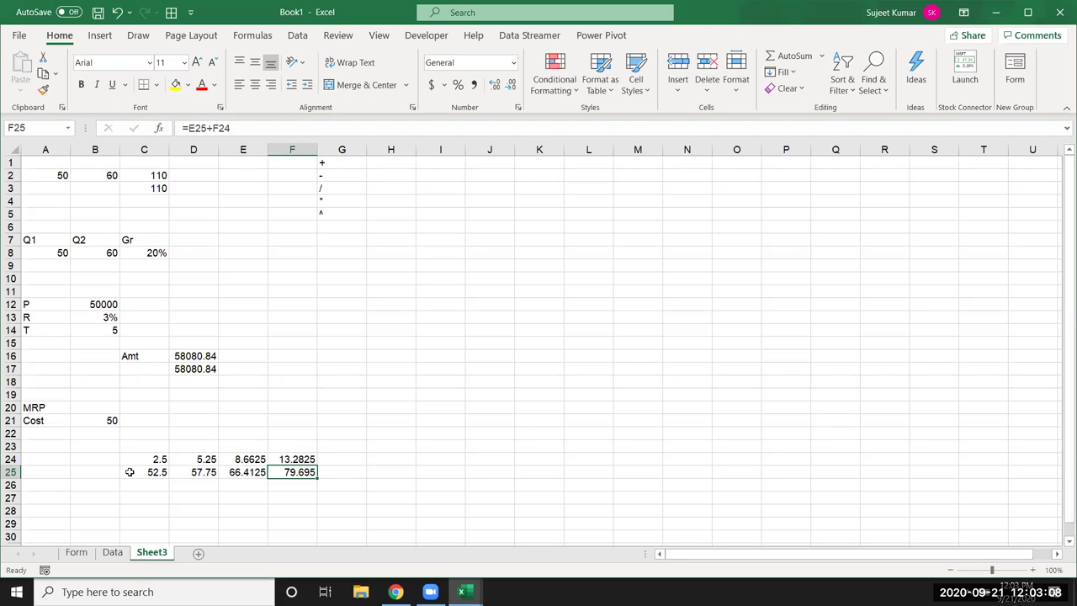
- Copy the 5% markup formula text from C24's formula bar
click(130, 472)
click(144, 420)
click(151, 456)
click(193, 128)
drag(187, 128, 228, 128)
key(Escape)
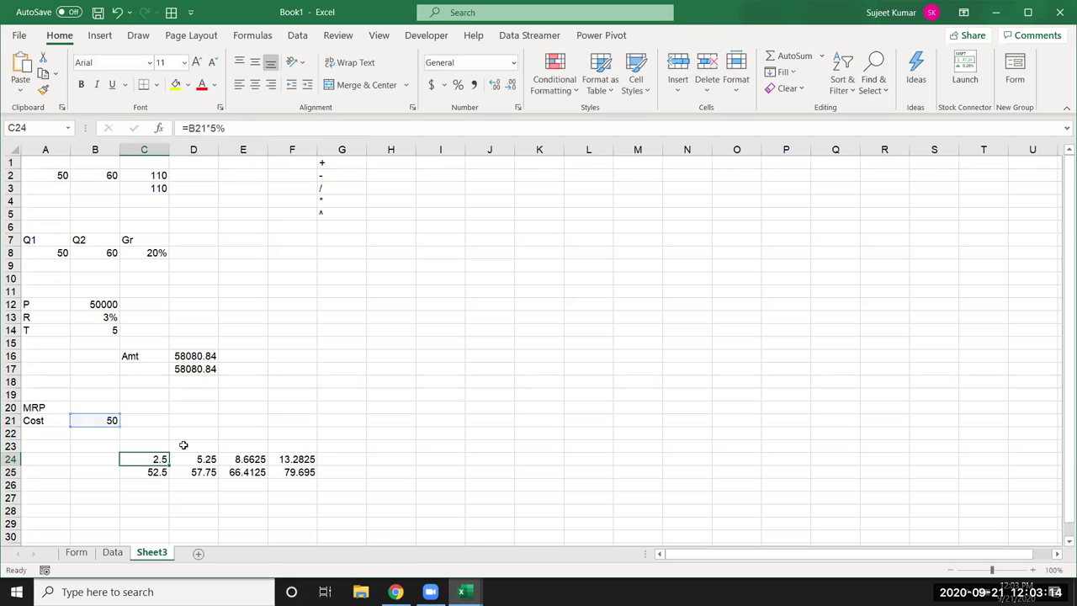
- Abandon a partial edit of D24 and re-copy C24's 5% markup expression
click(199, 458)
double_click(200, 459)
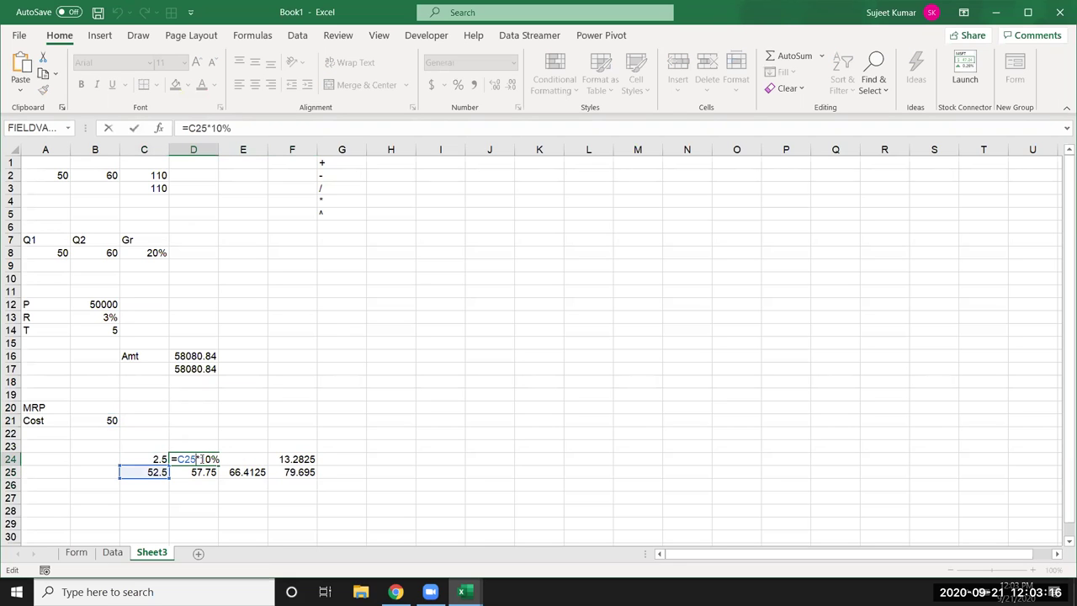
double_click(189, 459)
key(BackSpace)
key(Escape)
key(Left)
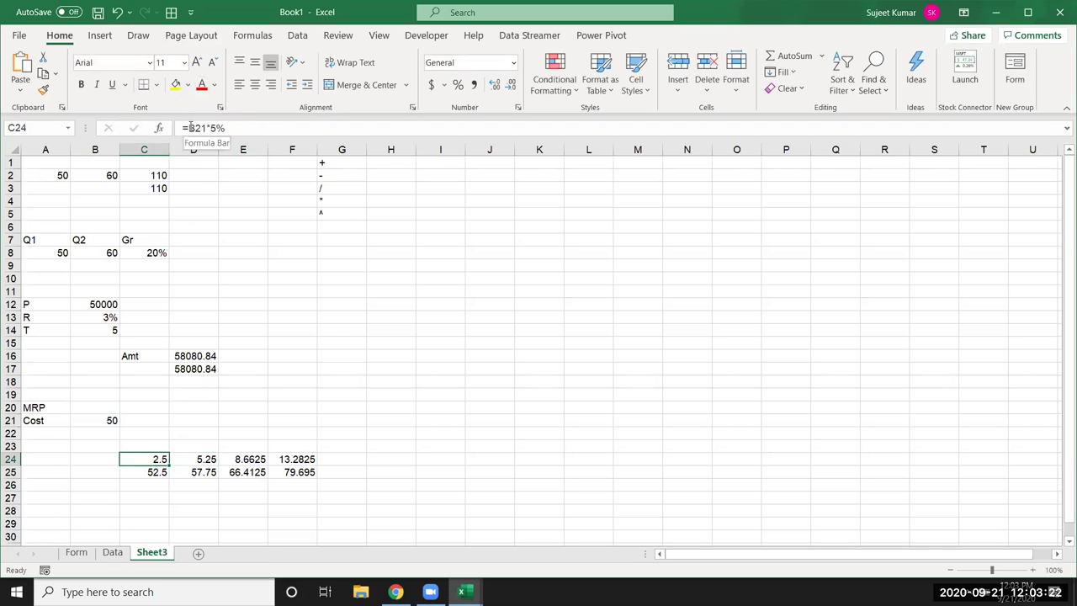
drag(188, 128, 234, 126)
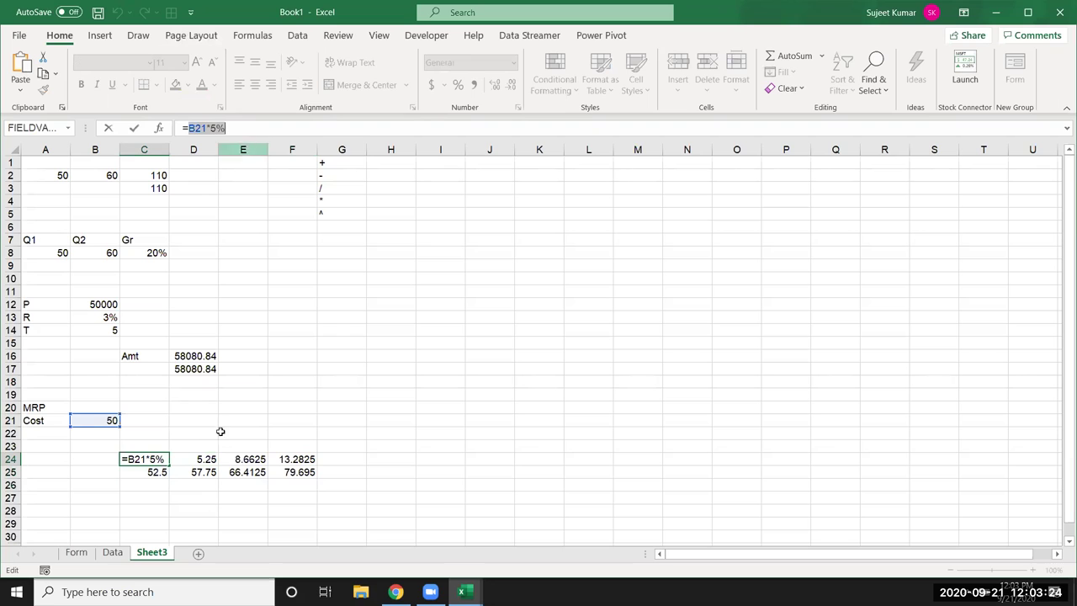
key(Escape)
- Replace C25's C24 reference with (B21*5%) so it reads =B21+(B21*5%), then copy it
double_click(146, 472)
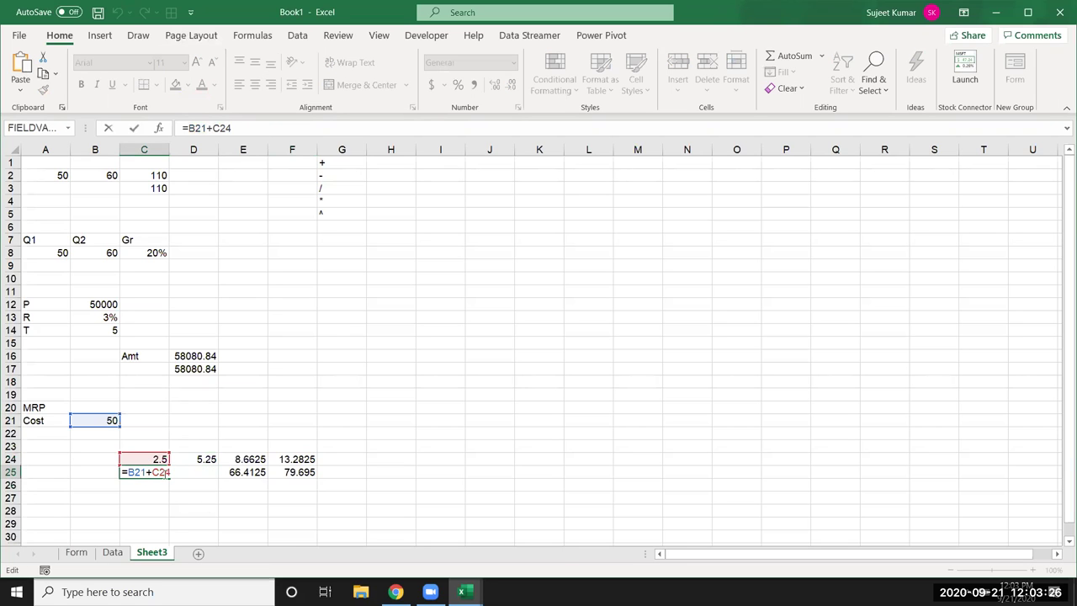
double_click(165, 472)
text((B21*5%)
key(Return)
key(Up)
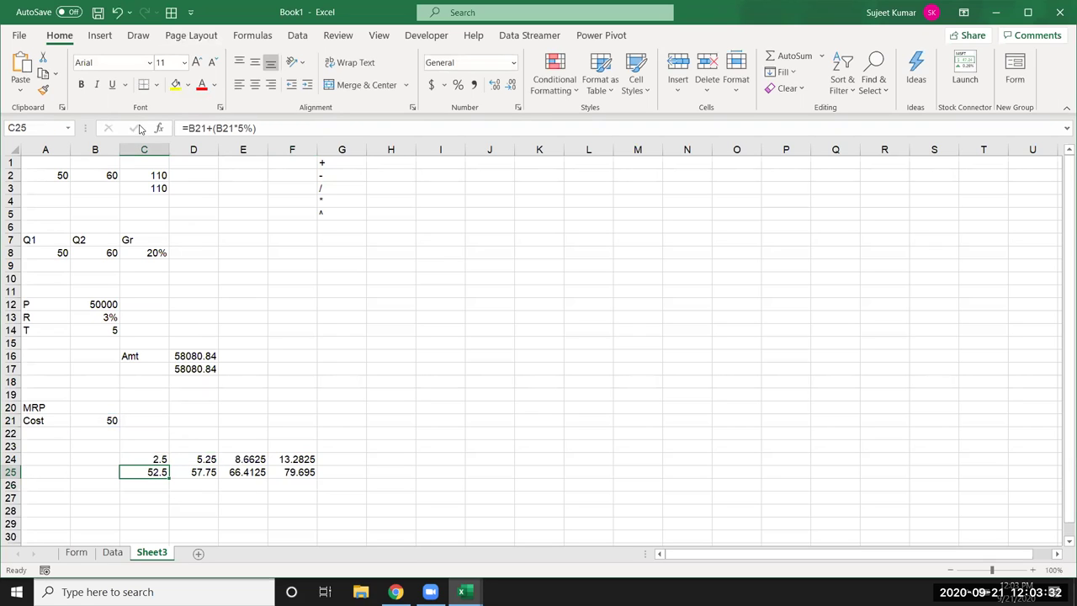
drag(186, 129, 274, 131)
key(ctrl+c)
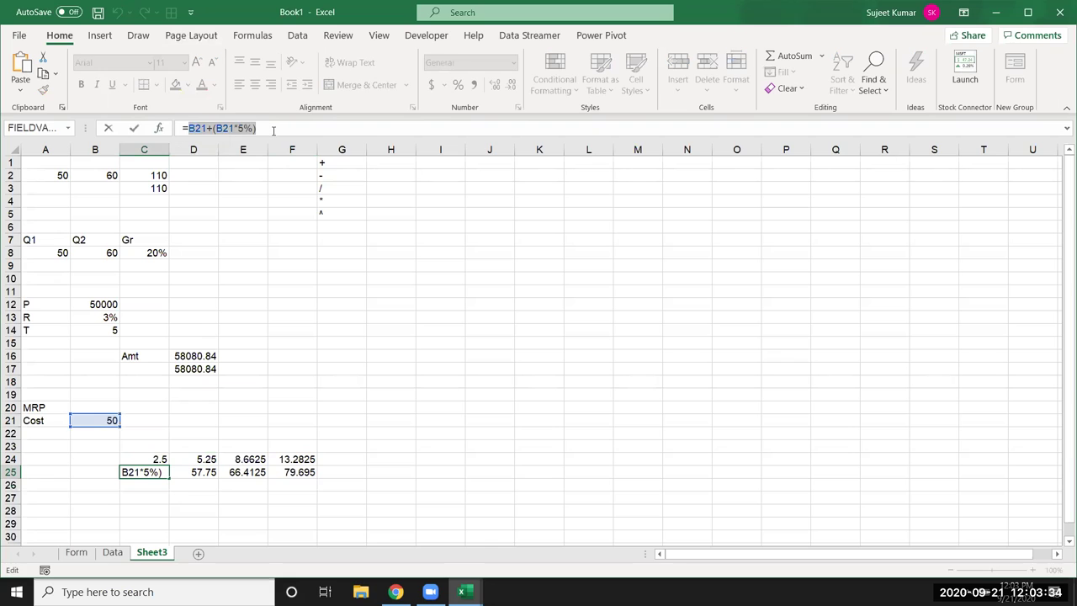
key(Escape)
- Rewrite D24 as =(B21+(B21*5%))*10% by pasting over its C25 reference
click(207, 461)
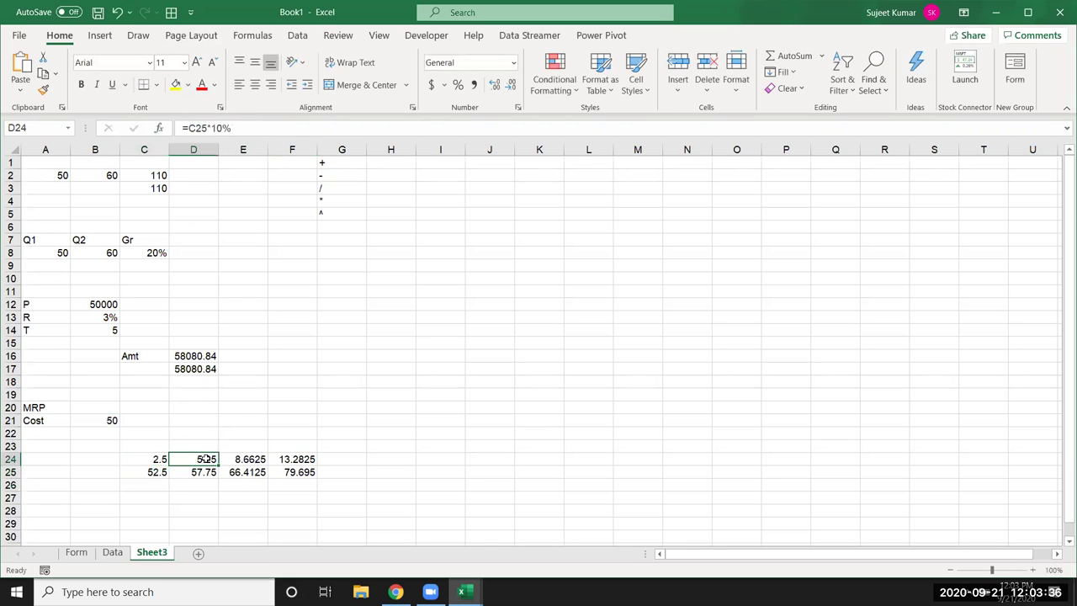
double_click(207, 460)
double_click(187, 459)
key(BackSpace)
text(())
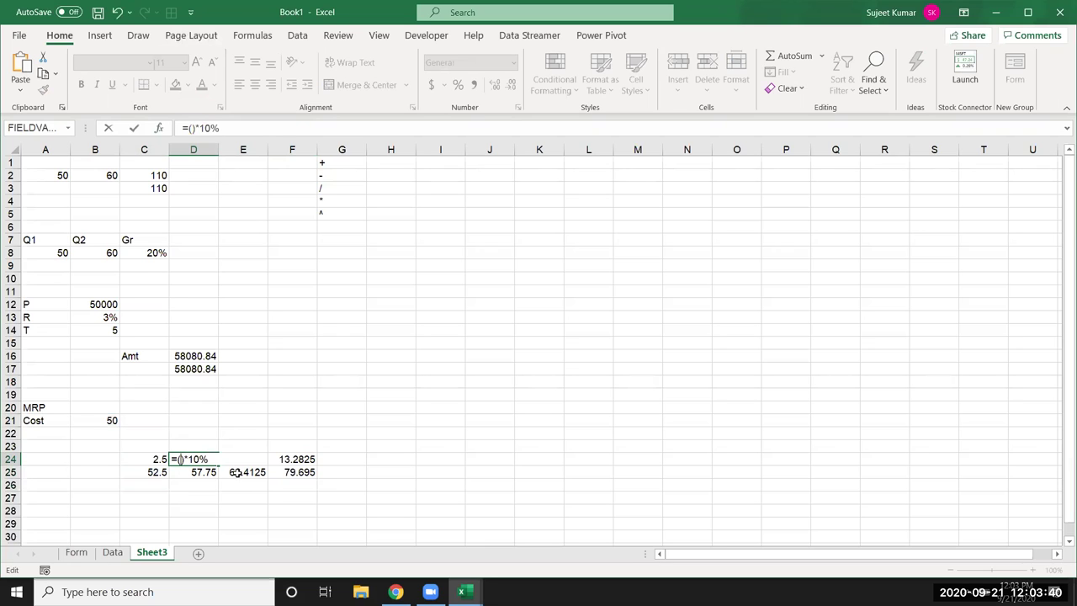
key(Left)
key(ctrl+v)
key(Return)
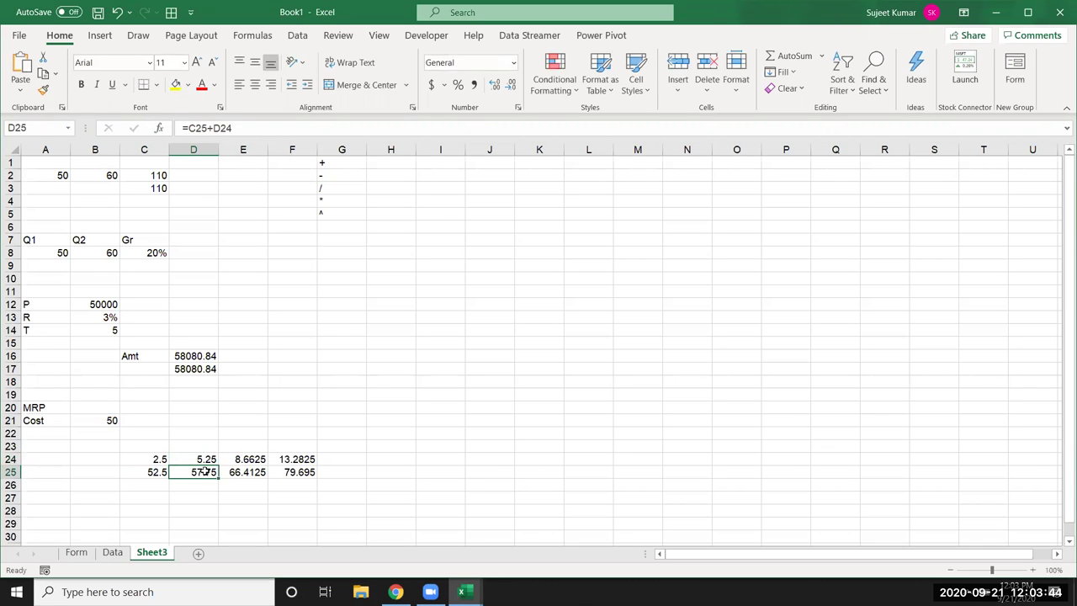
- Swap D25's C25 reference for the pasted cost-plus-5% expression, then copy D24's formula
double_click(204, 472)
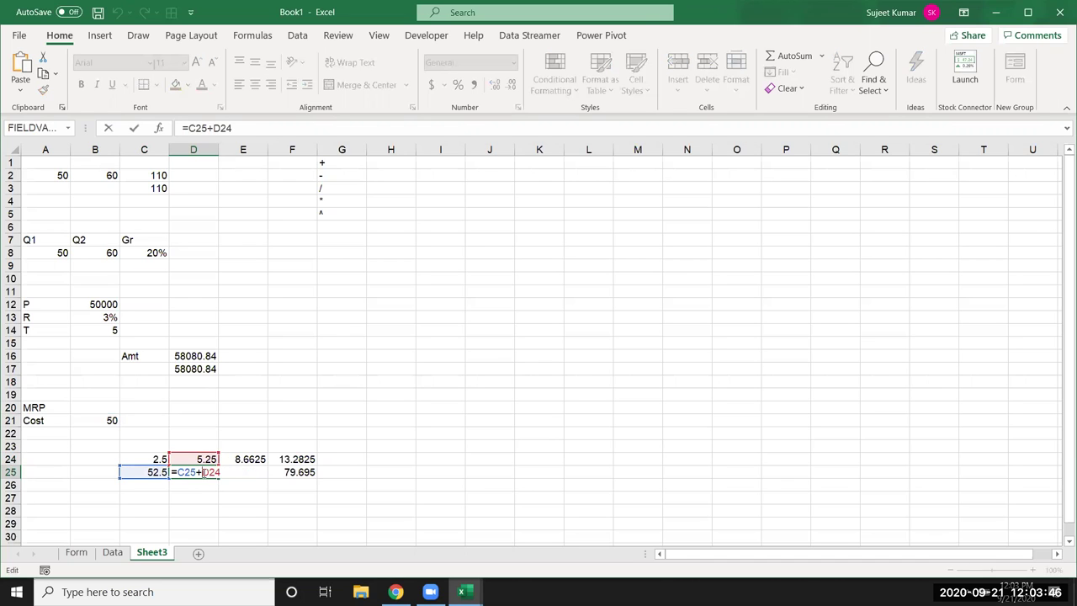
double_click(188, 472)
text(())
key(ctrl+v)
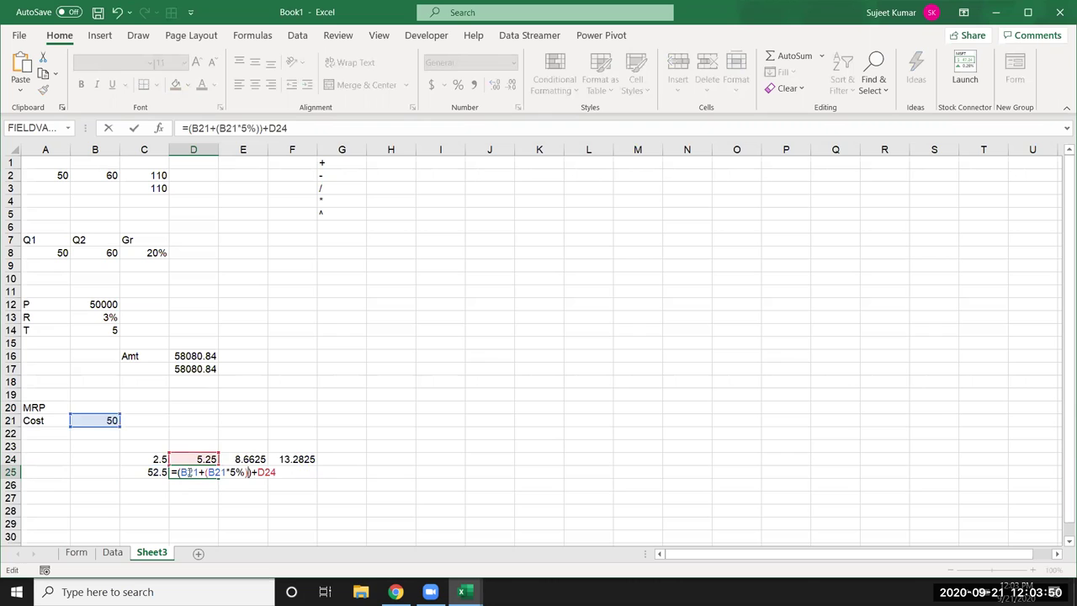
key(Return)
key(Up)
key(Up)
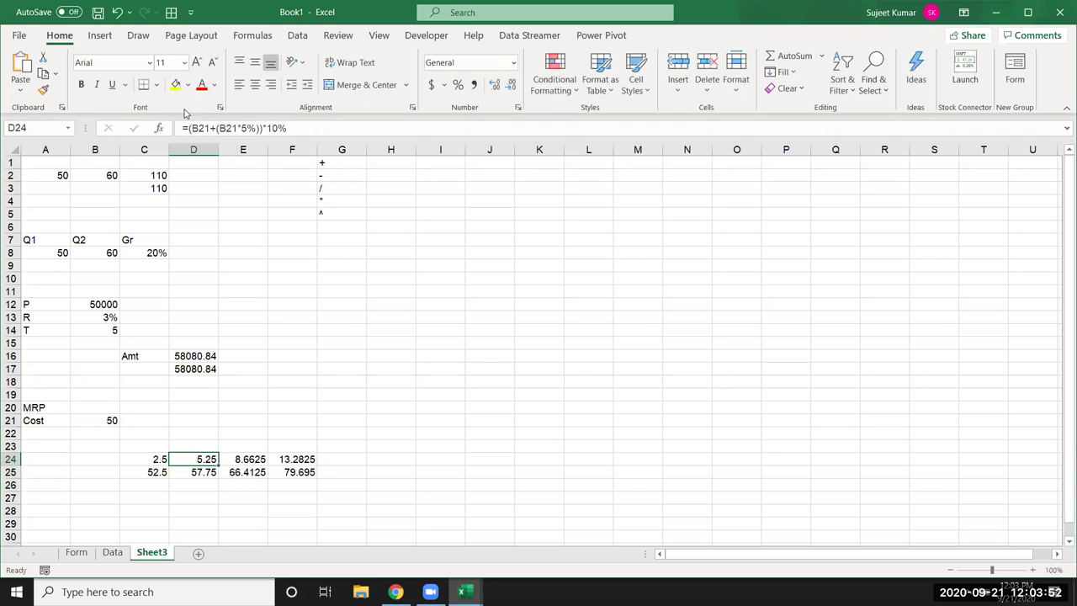
drag(187, 129, 333, 129)
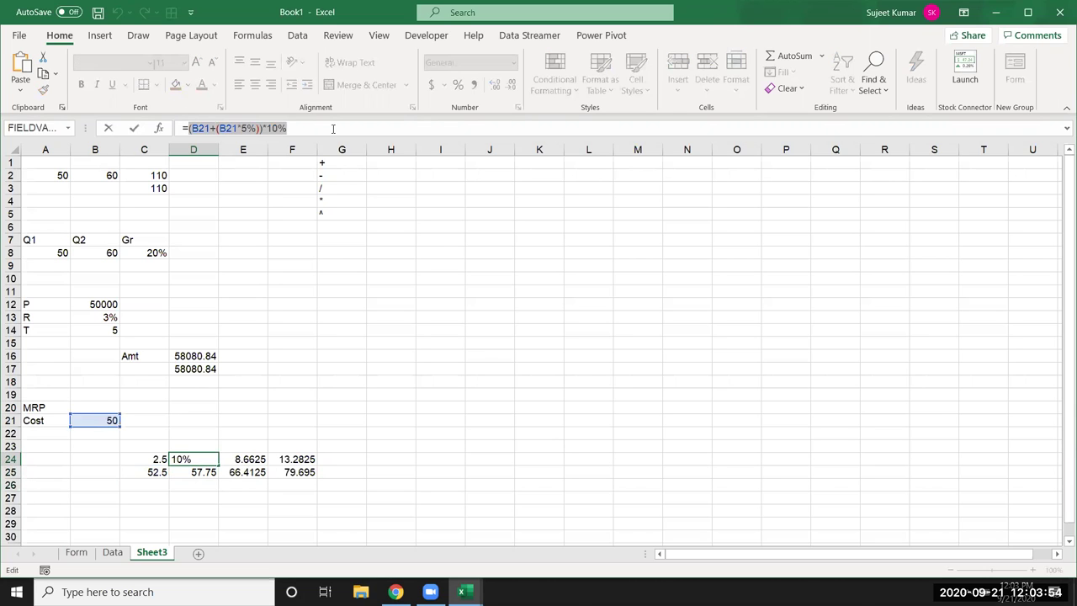
key(Escape)
- Replace D25's D24 reference with ((B21+(B21*5%))*10%) and copy the expanded formula
double_click(200, 473)
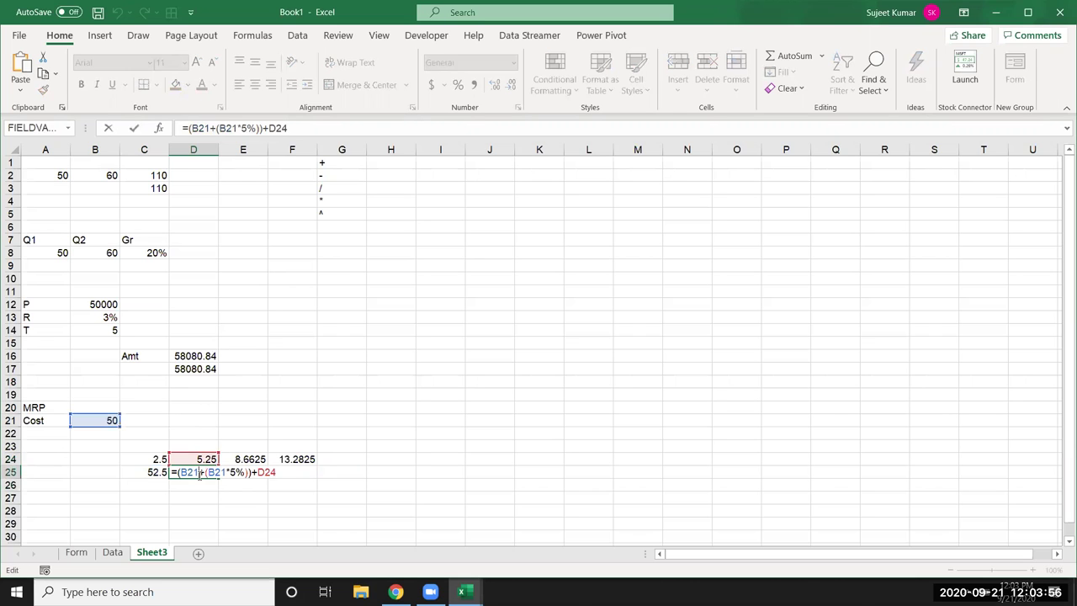
drag(258, 473, 300, 477)
text((B21*5%))+)
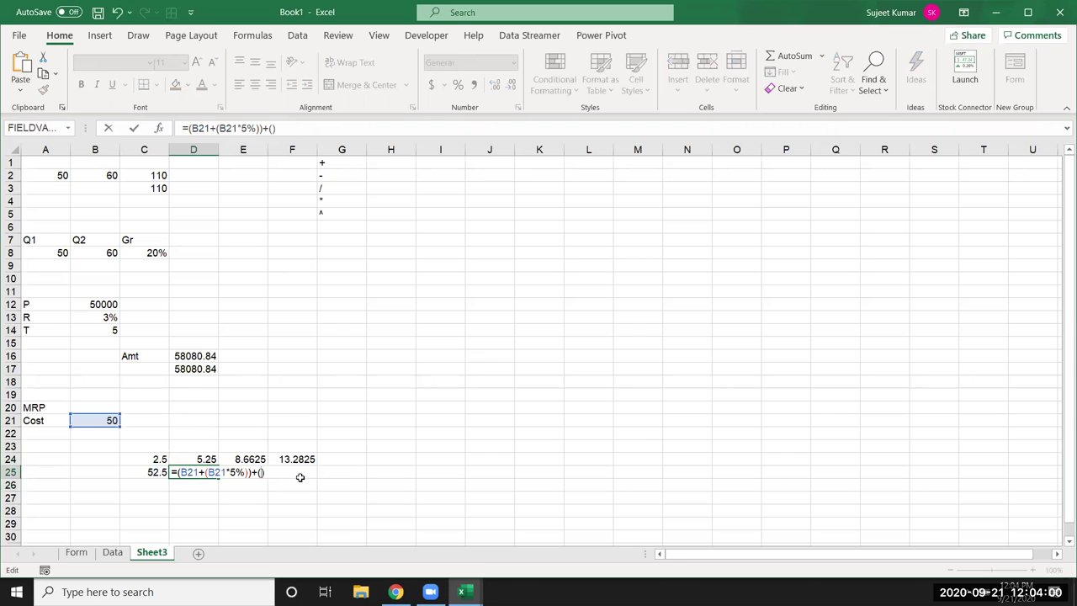
text(((B21+(B21*5%))*10%)
key(ctrl+Return)
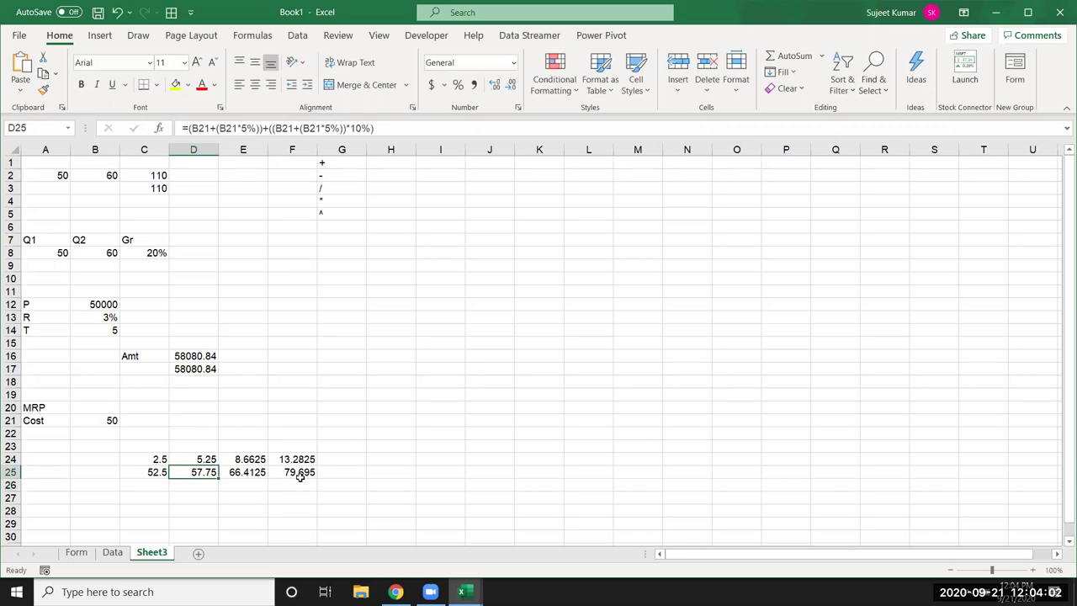
drag(187, 128, 457, 150)
key(ctrl+c)
key(Escape)
- Replace E24's D25 reference with the pasted B21-based expression
double_click(254, 460)
double_click(241, 460)
key(BackSpace)
text(()*15%)
key(ctrl+v)
key(Return)
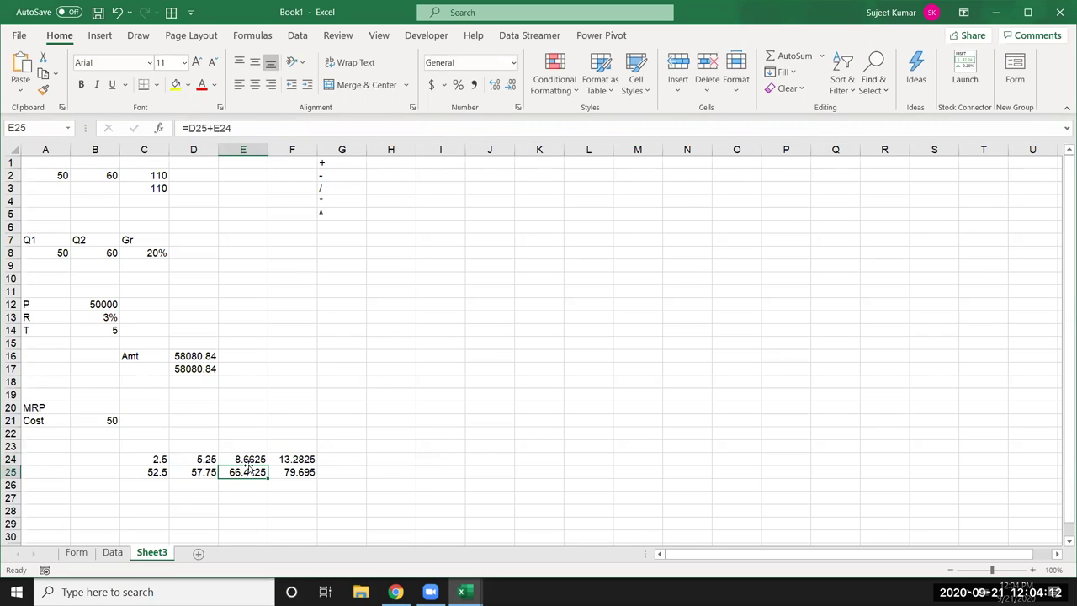
- Rewrite E25 as =((B21+(B21*5%))+((B21+(B21*5%))*10%))+E24, giving 66.4125
double_click(247, 471)
double_click(236, 472)
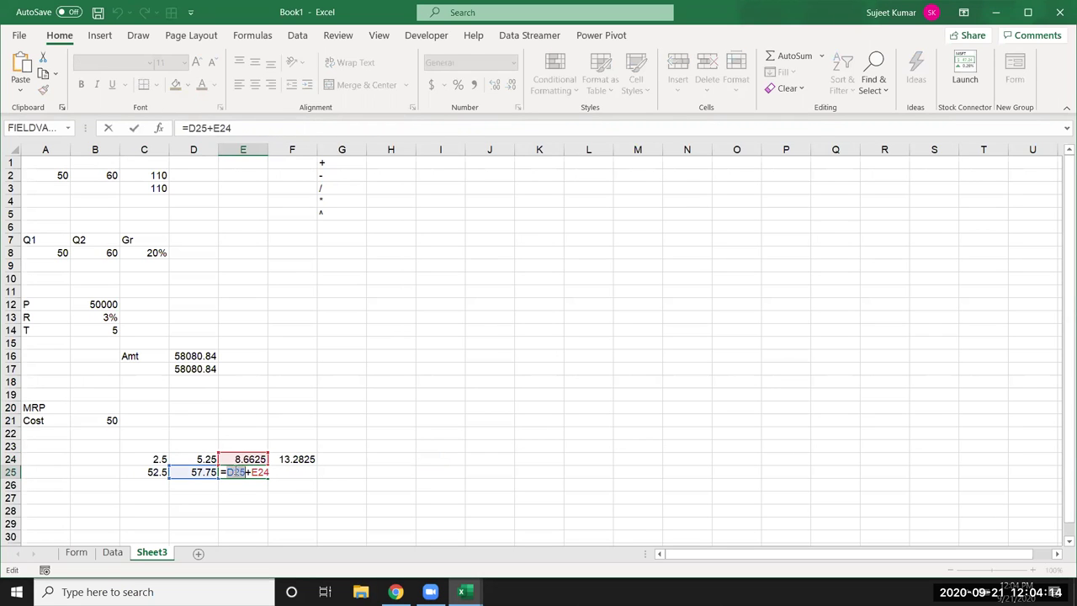
text(())
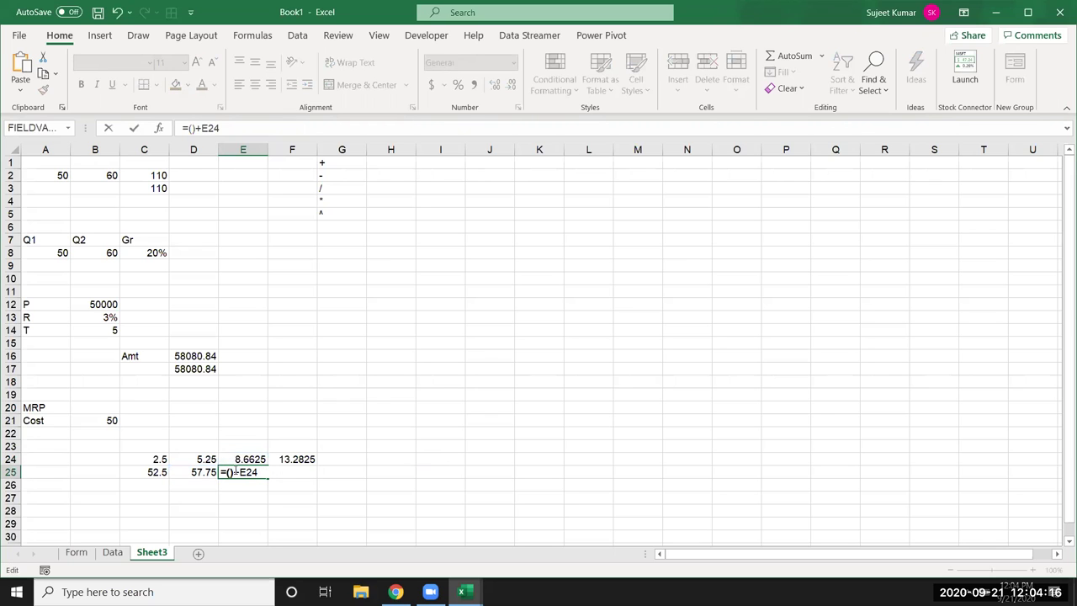
key(ctrl+v)
key(Return)
click(234, 472)
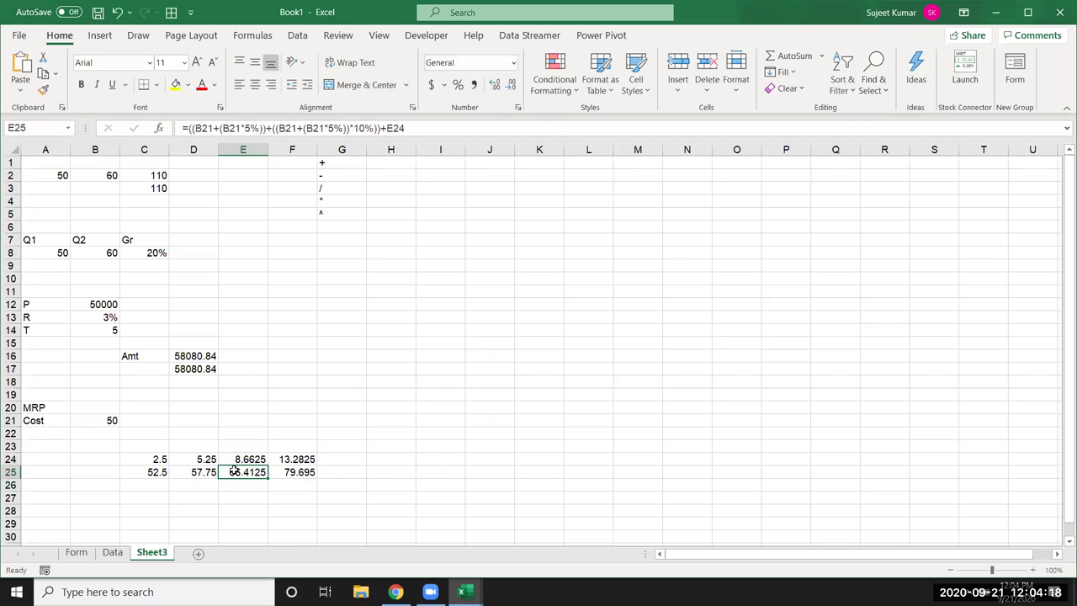
click(198, 128)
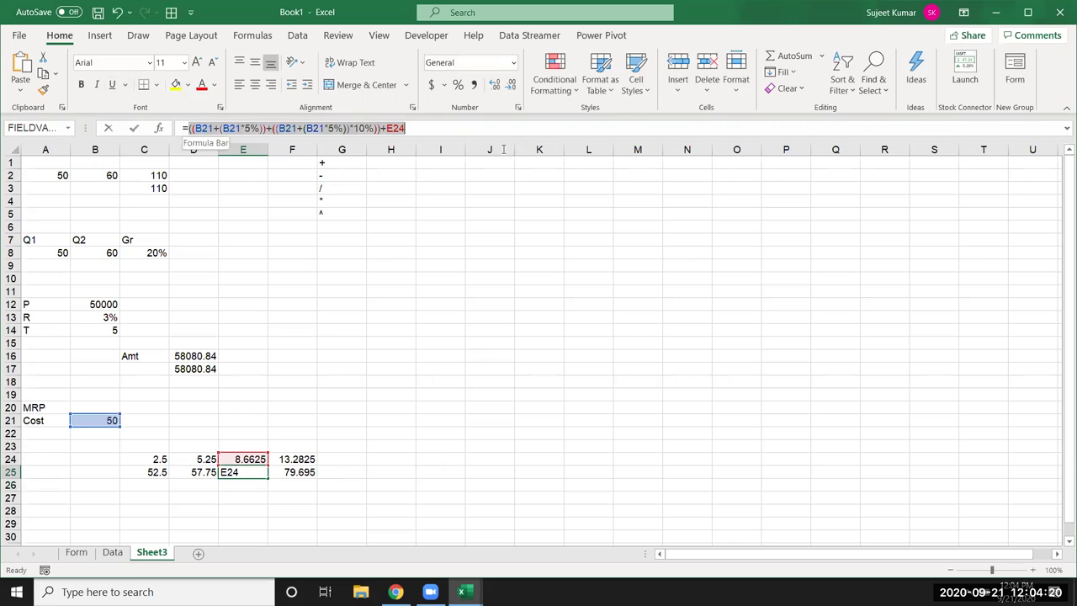
key(Escape)
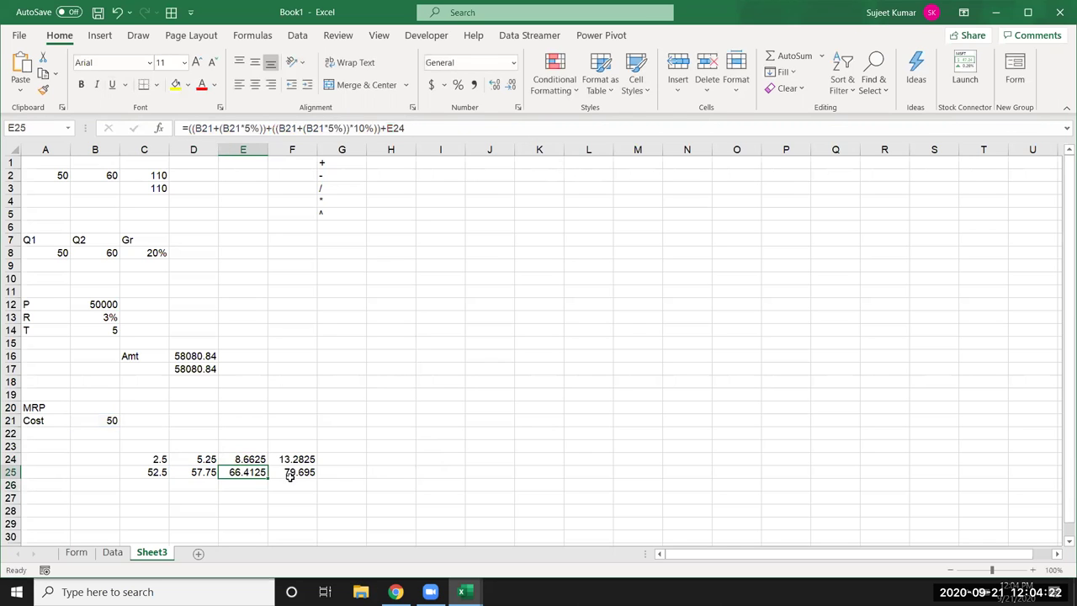
click(289, 461)
click(289, 473)
- Replace F24's E25 reference with the pasted B21-based expression, giving 13.2825
double_click(286, 460)
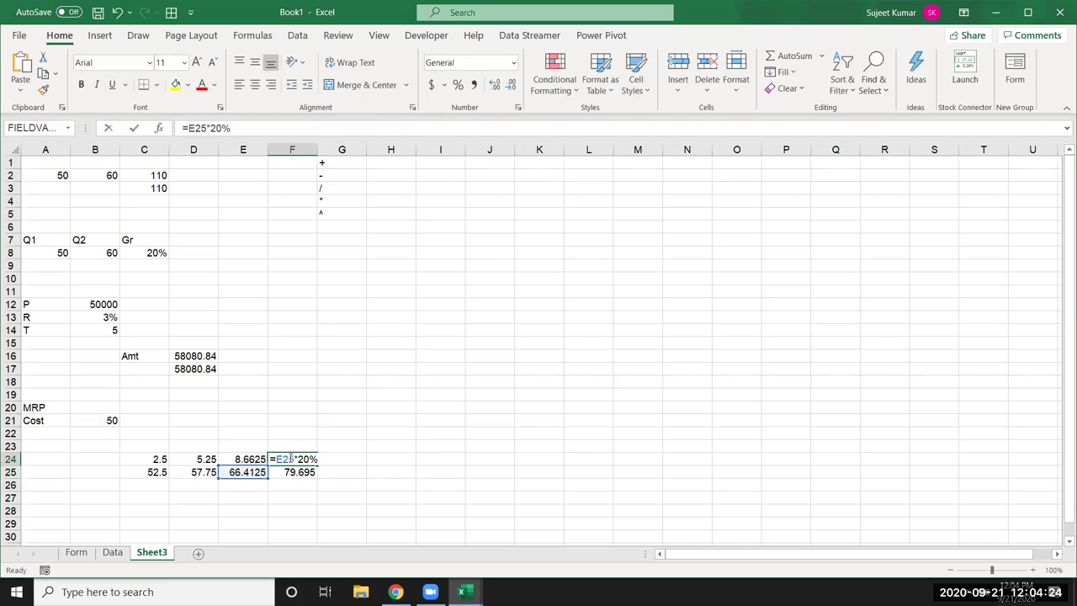
double_click(284, 459)
key(BackSpace)
text(())
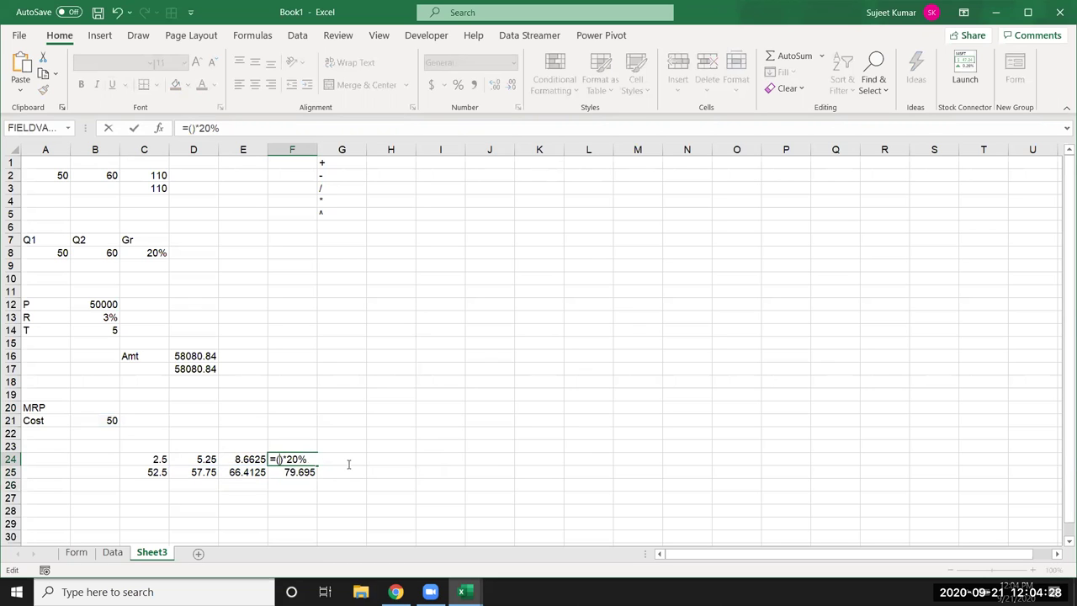
text(((B21+(B21*5%))+((B21+(B21*5%))*10%))+E24)
key(Return)
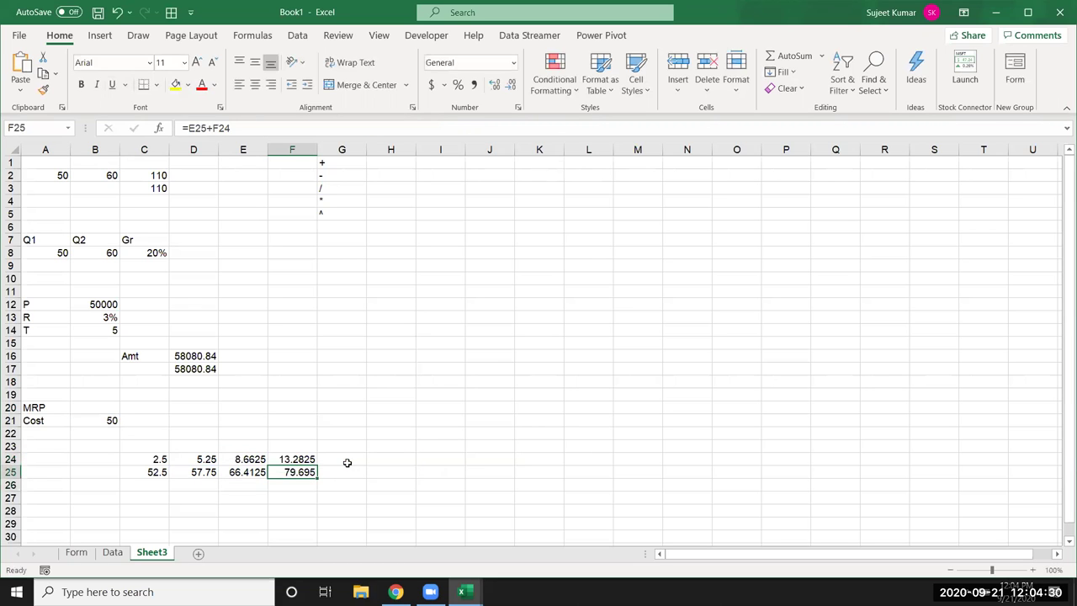
click(305, 459)
double_click(305, 460)
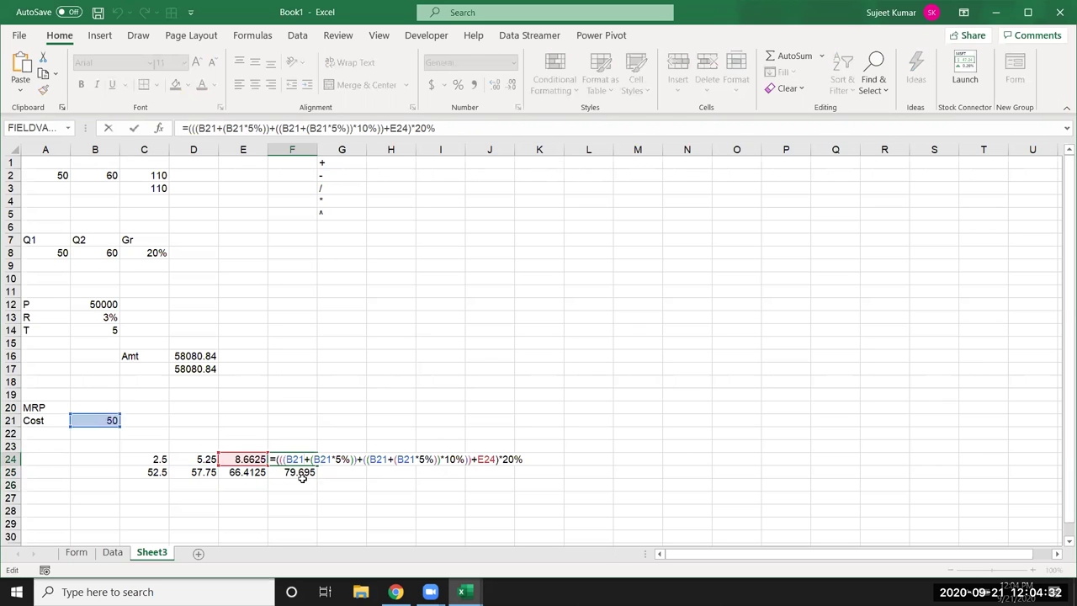
key(Escape)
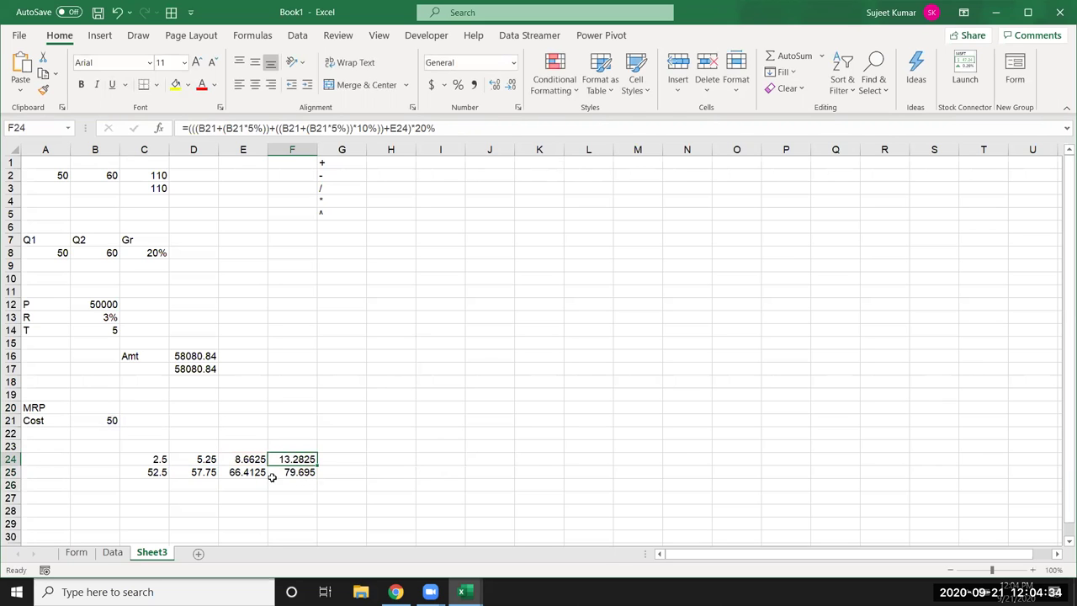
- Copy E24's 15% markup formula and paste it over F24's E24 reference
click(252, 464)
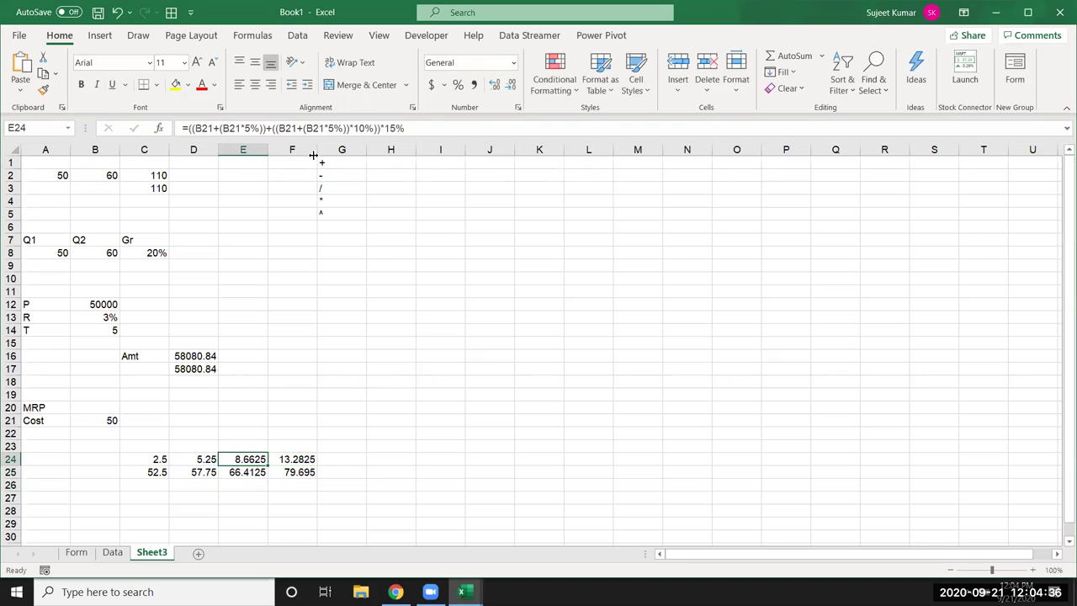
drag(187, 128, 576, 128)
key(ctrl+c)
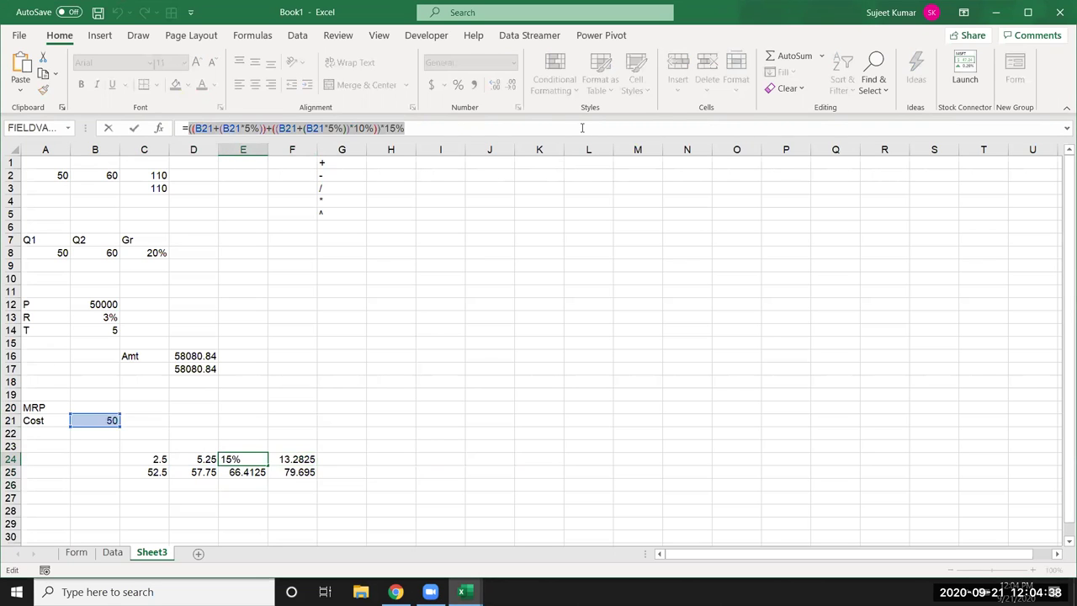
key(Escape)
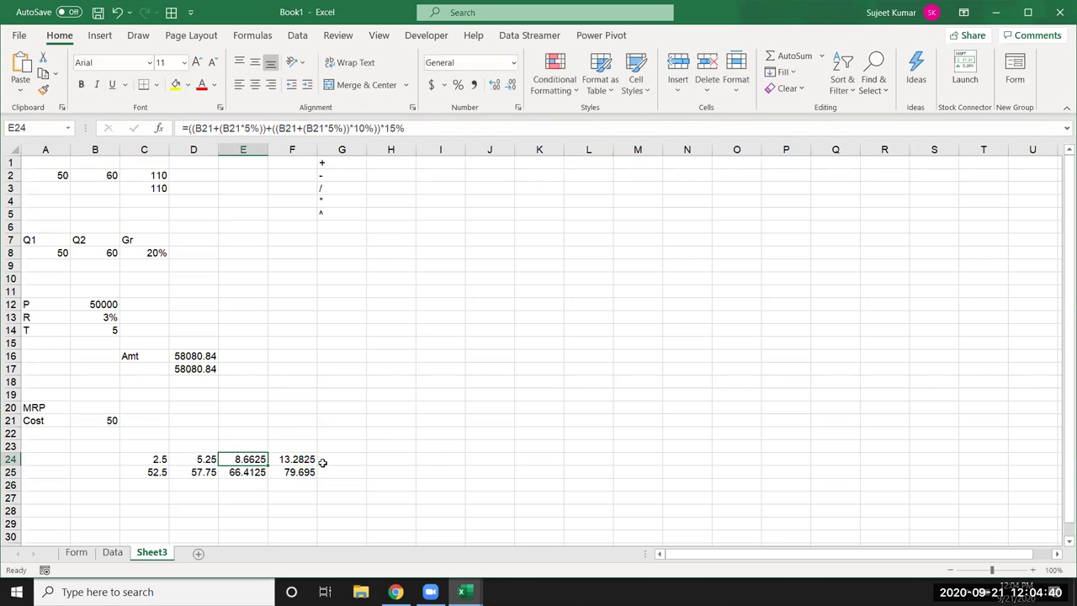
click(305, 461)
double_click(305, 461)
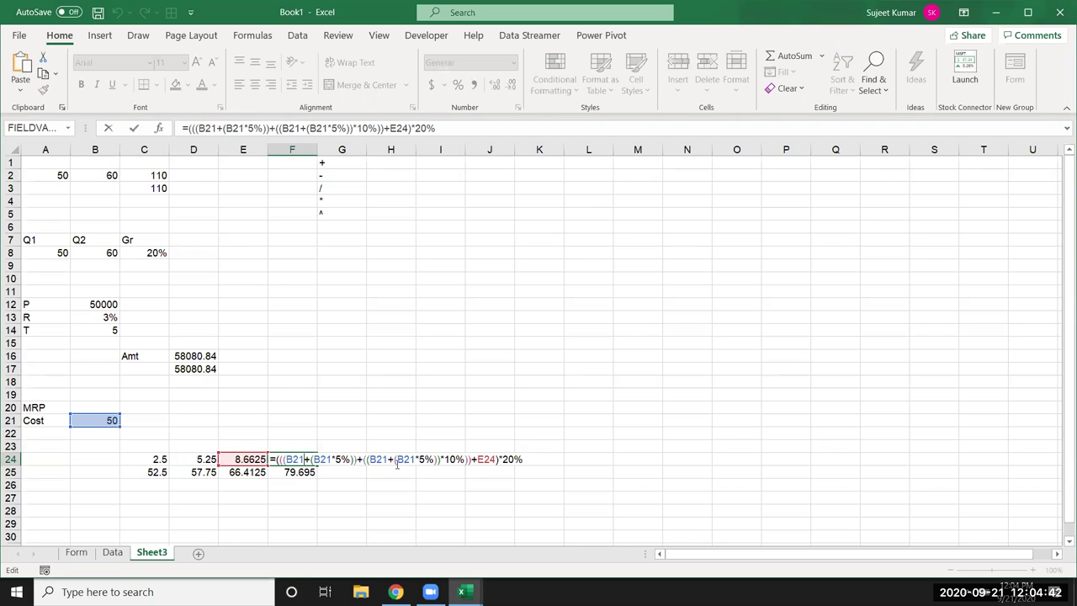
double_click(487, 460)
key(Delete)
text(())
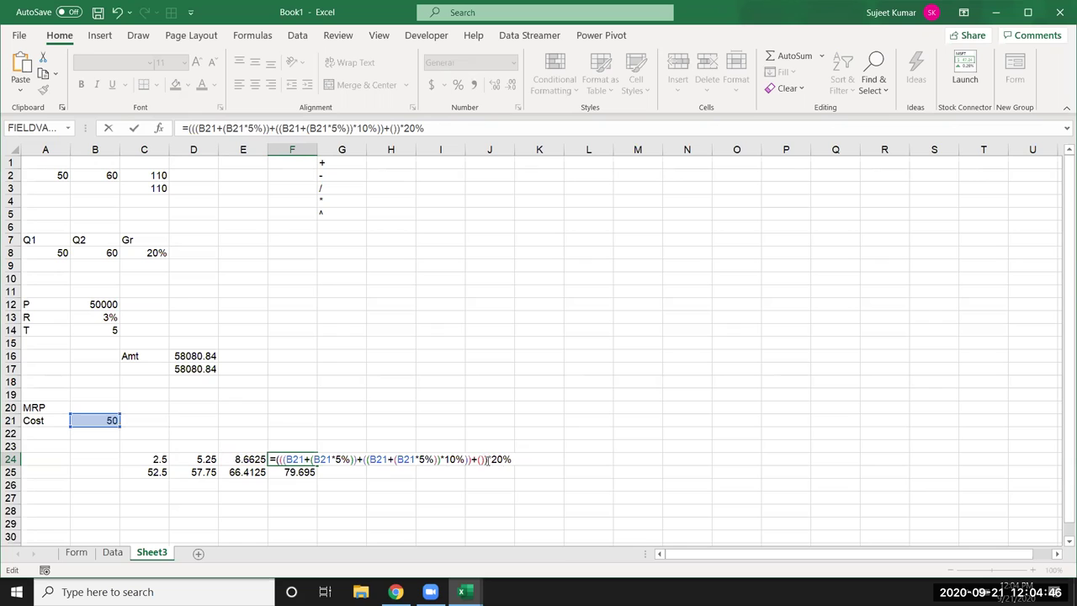
key(ctrl+v)
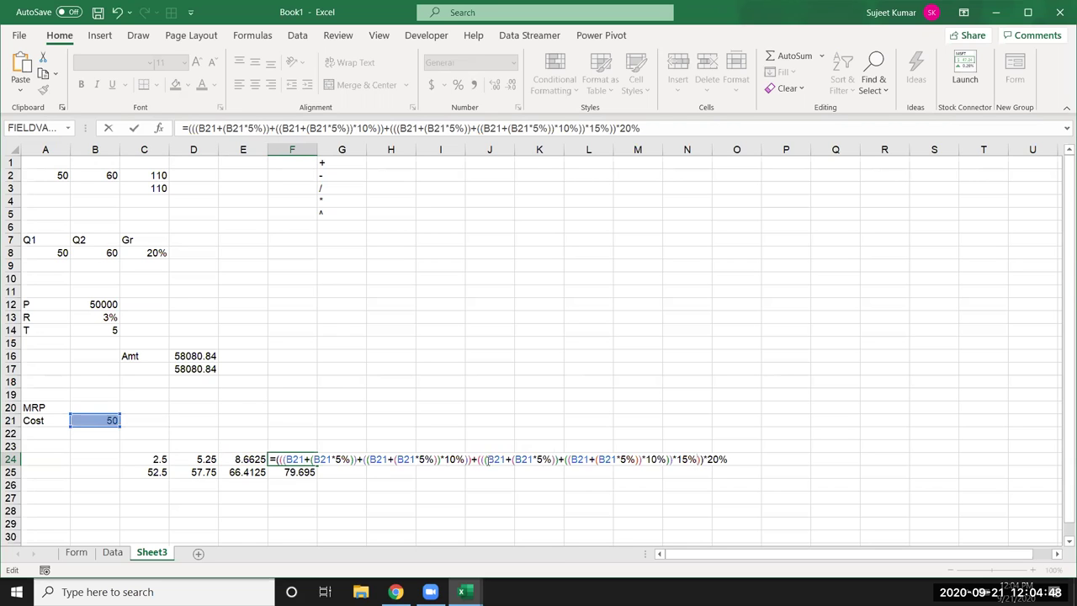
key(Return)
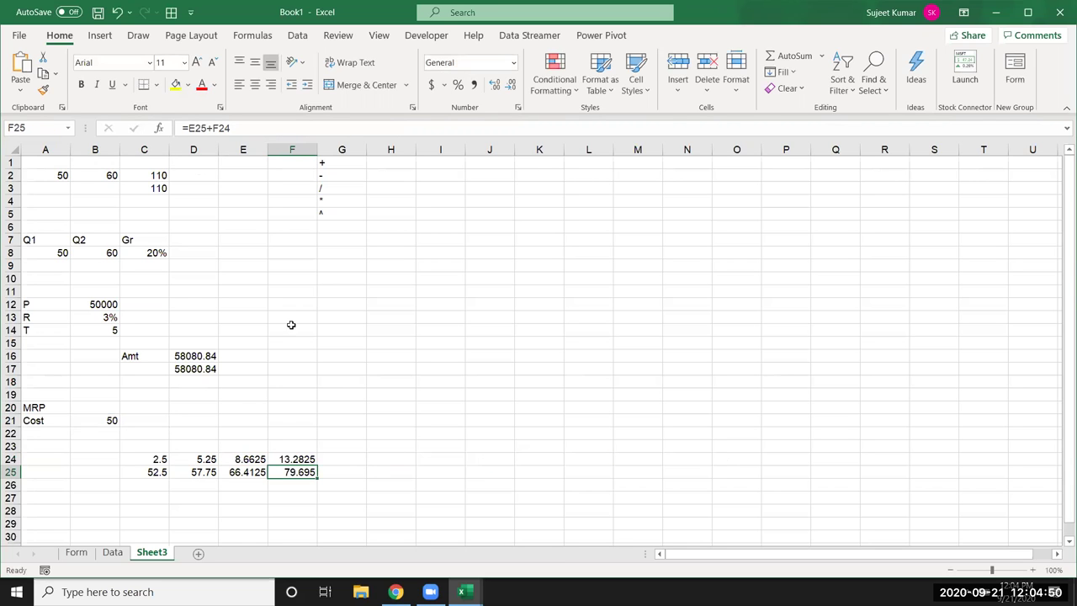
- Replace the E25 reference in F25 with E25's copied formula in parentheses
click(253, 472)
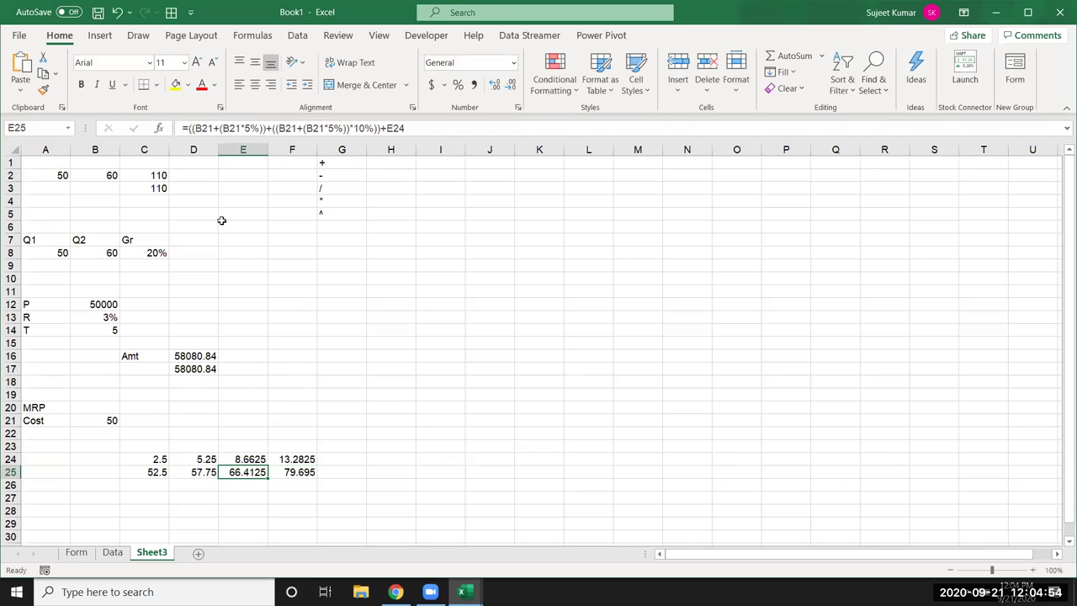
drag(189, 128, 406, 128)
key(ctrl+c)
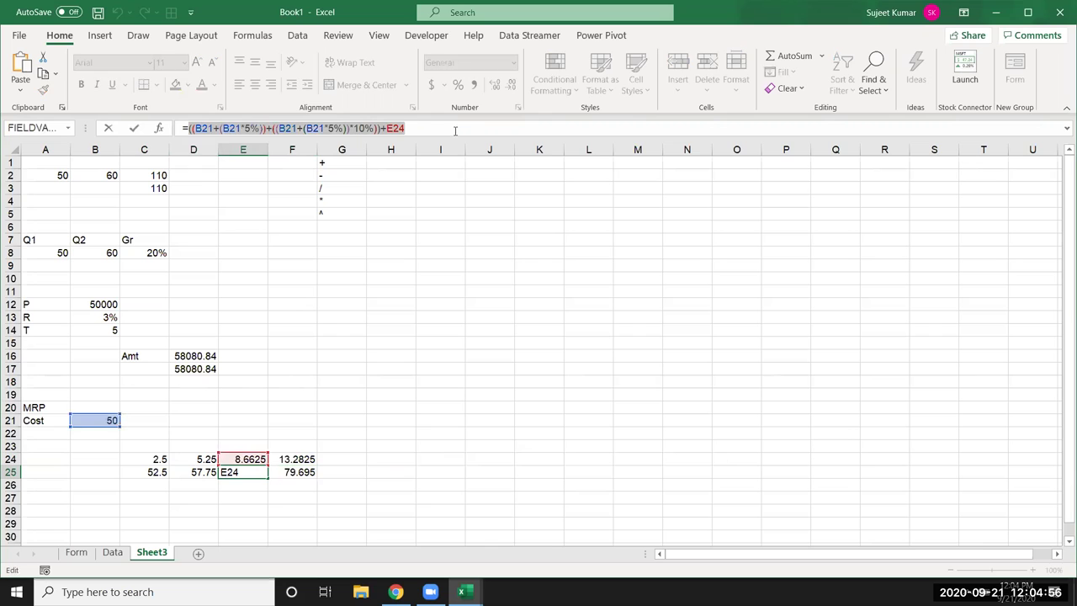
key(Escape)
double_click(292, 473)
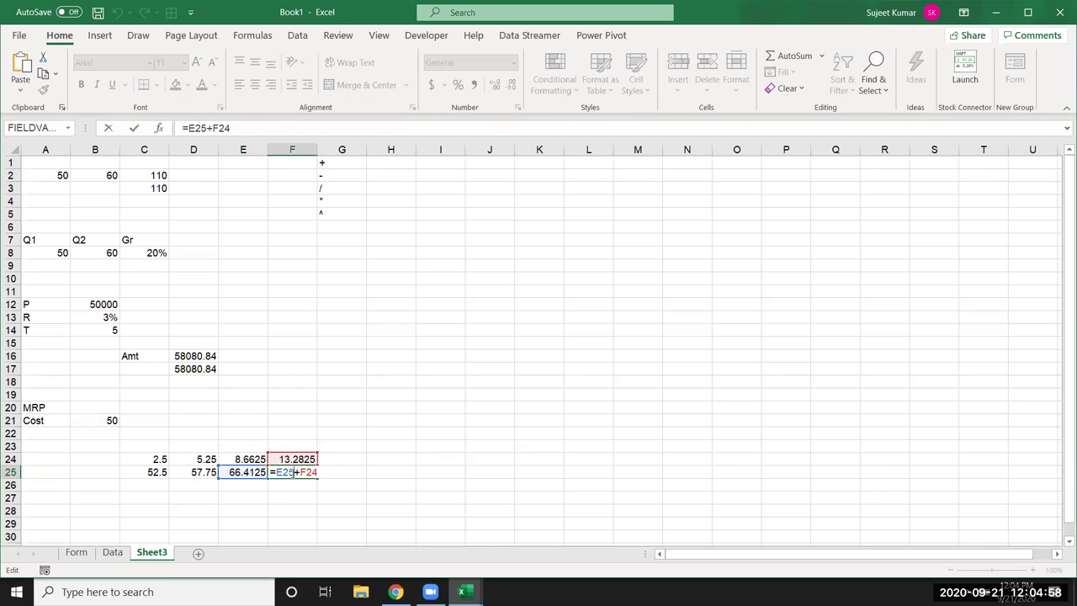
double_click(279, 474)
key(Delete)
text(())
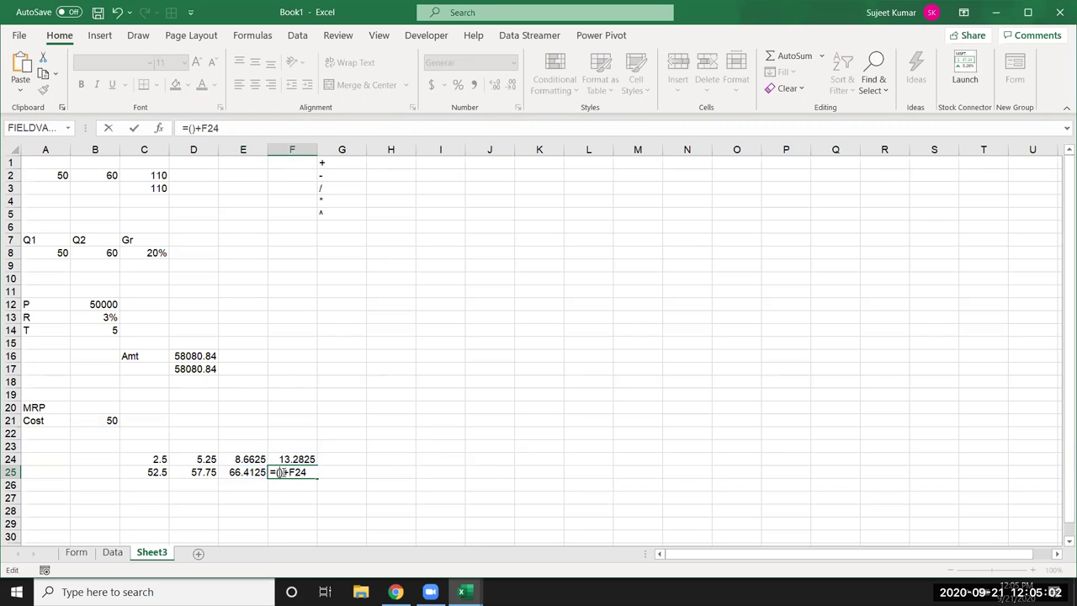
key(ctrl+v)
key(shift+Return)
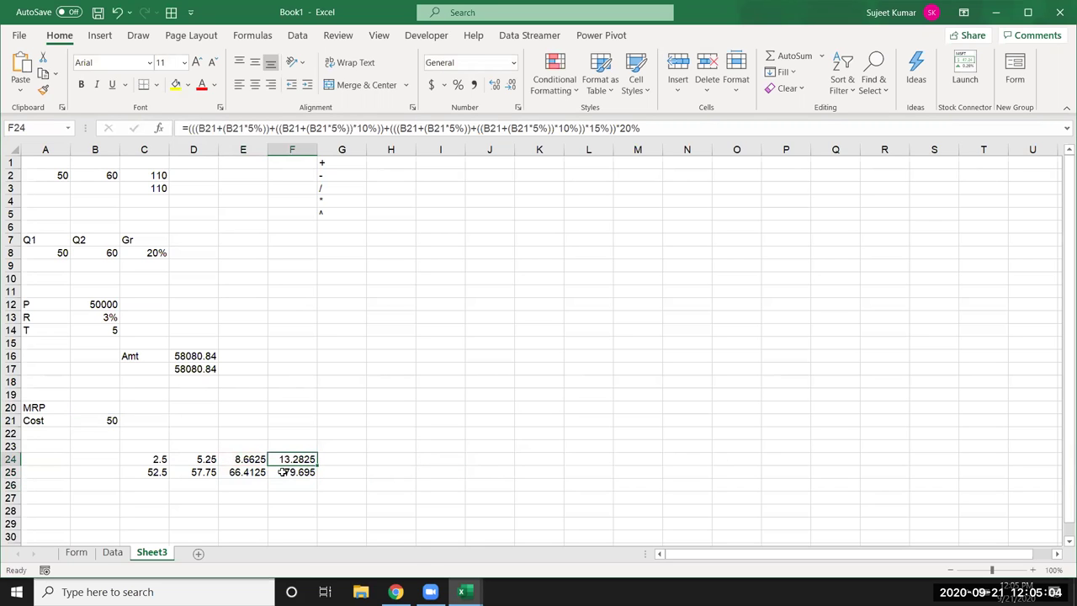
- Replace F25's trailing F24 reference with F24's copied formula
drag(188, 128, 572, 128)
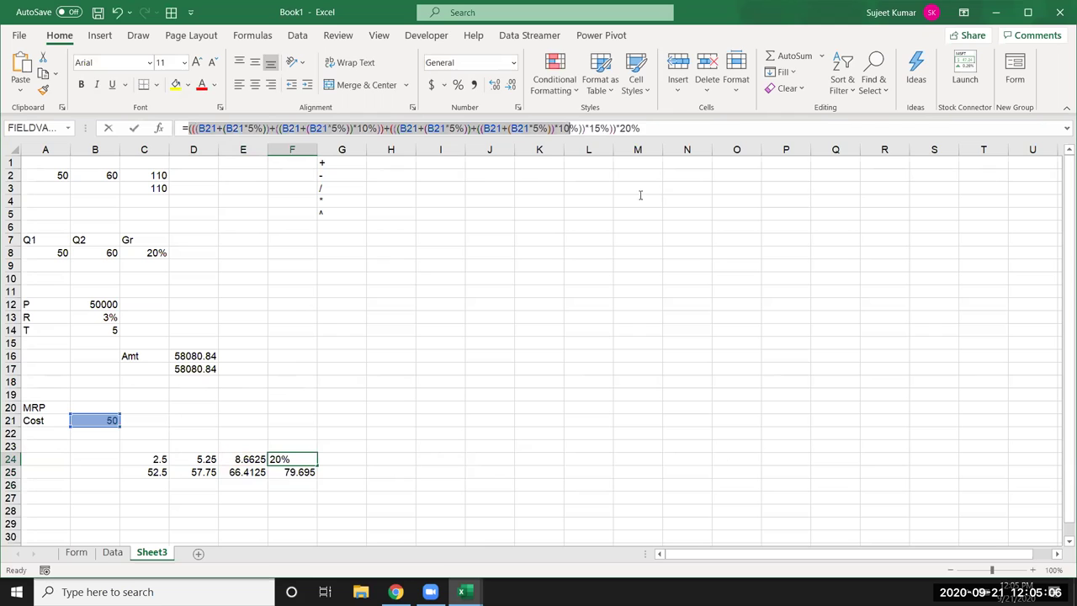
key(Escape)
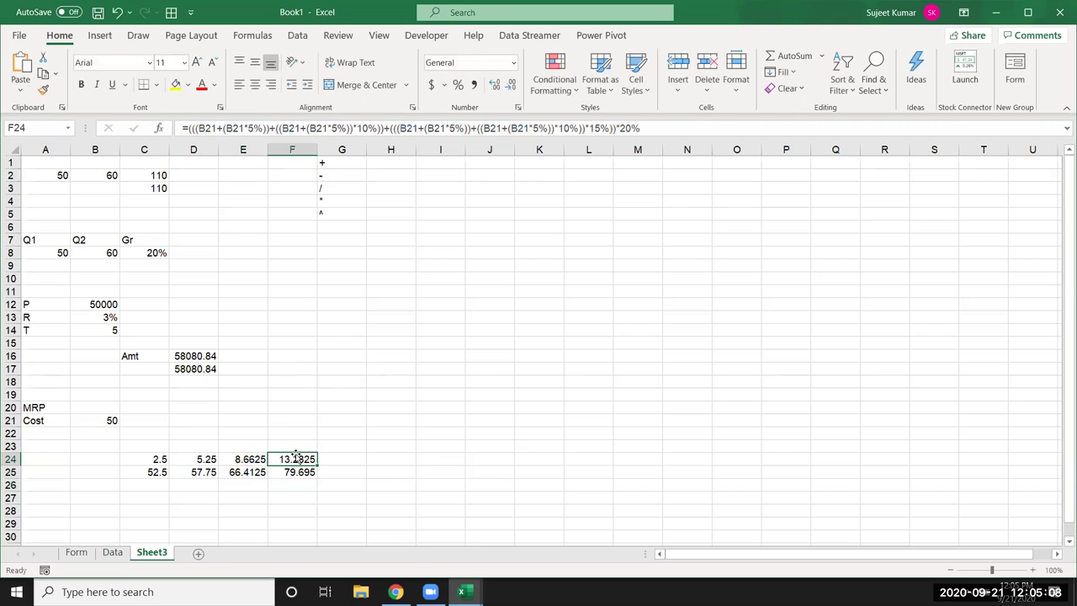
click(298, 471)
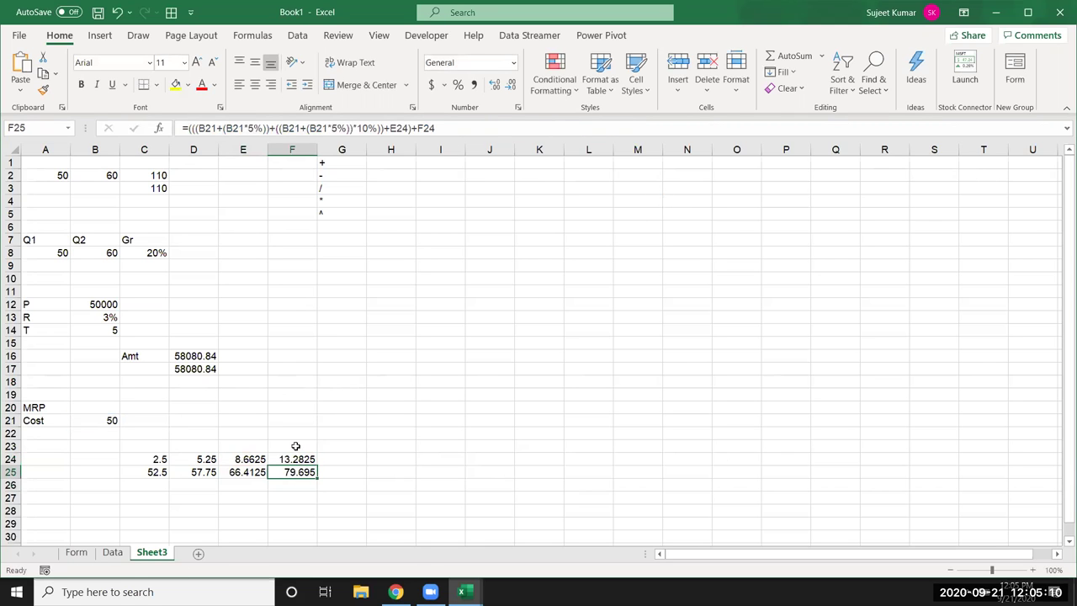
double_click(285, 473)
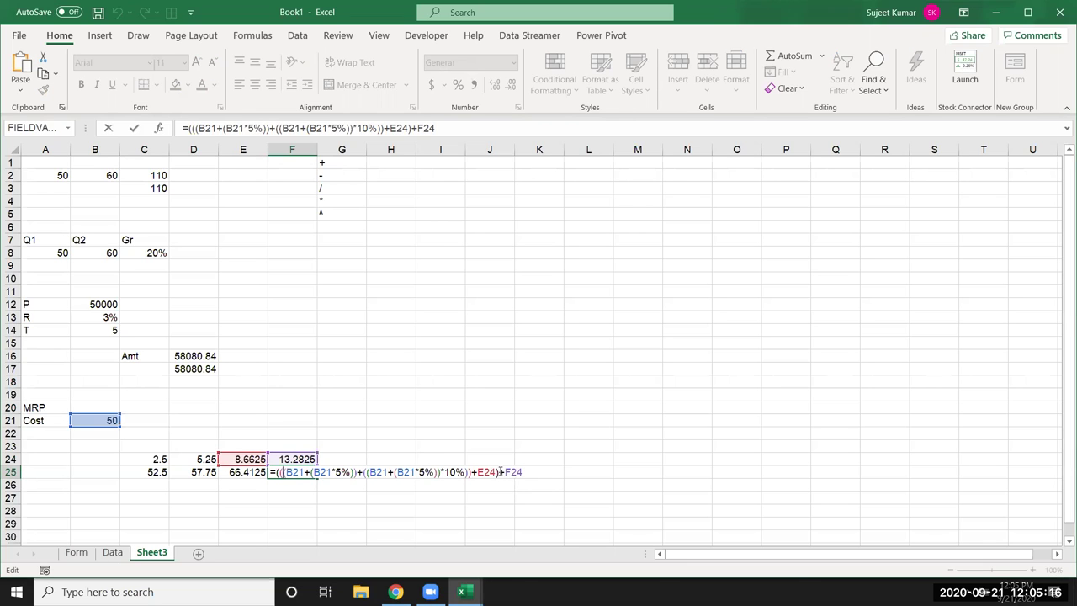
double_click(509, 472)
text((((B21+(B21*5%))+((B21+(B21*5%))*10%))+(((B21+(B21*5%))+((B21+(B21*5%))*10%))*15%))*20%)
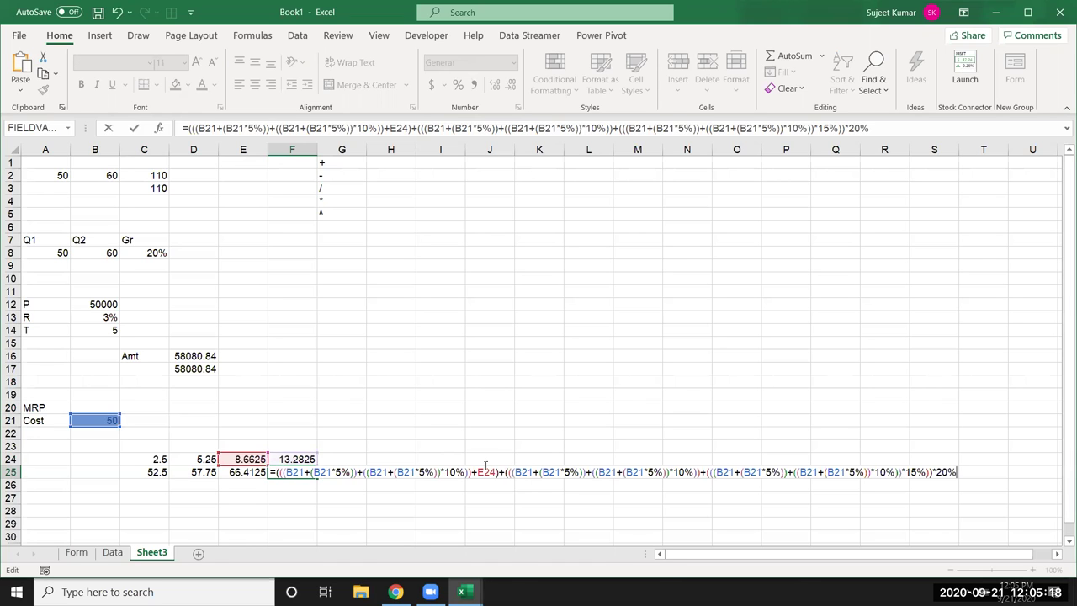
key(Return)
- Swap F25's E24 reference for E24's formula, leaving F25 at 79.695 from B21 only
key(Up)
key(Up)
key(Left)
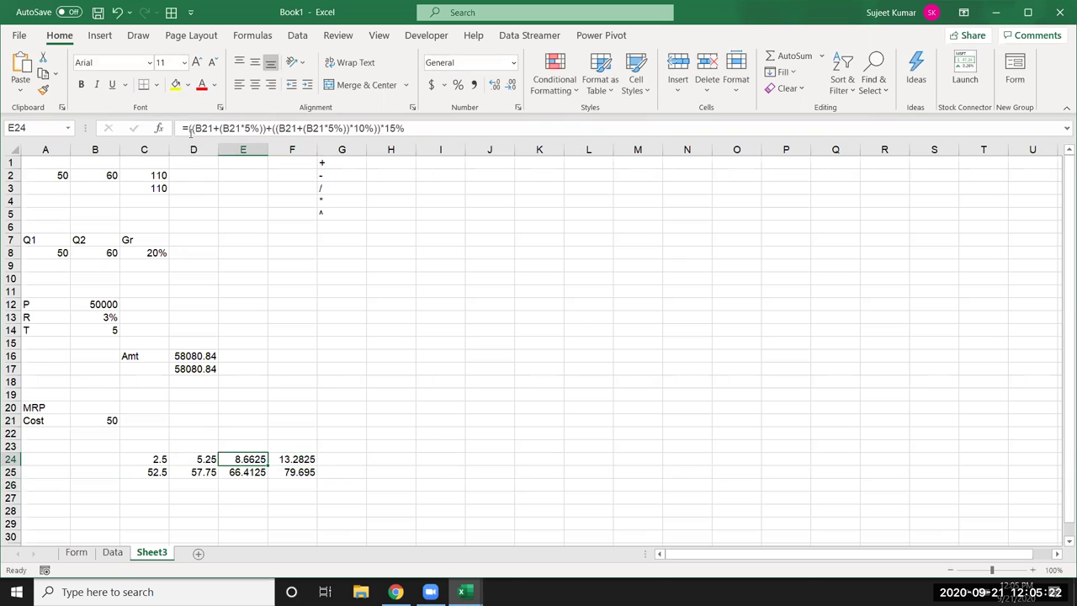
drag(190, 128, 486, 124)
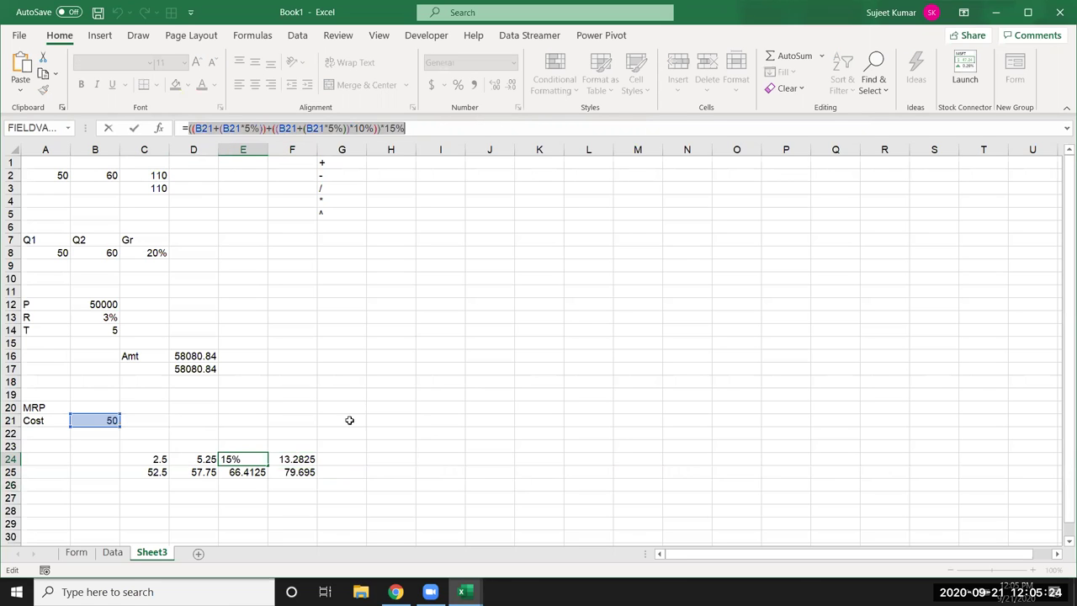
key(Escape)
double_click(298, 474)
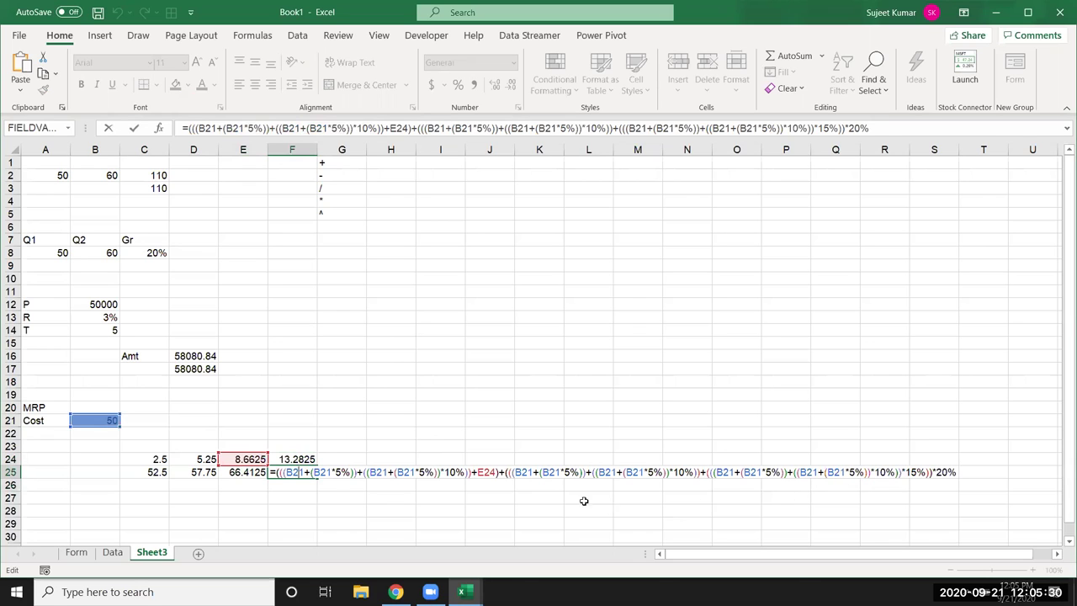
click(491, 474)
double_click(491, 474)
text(())
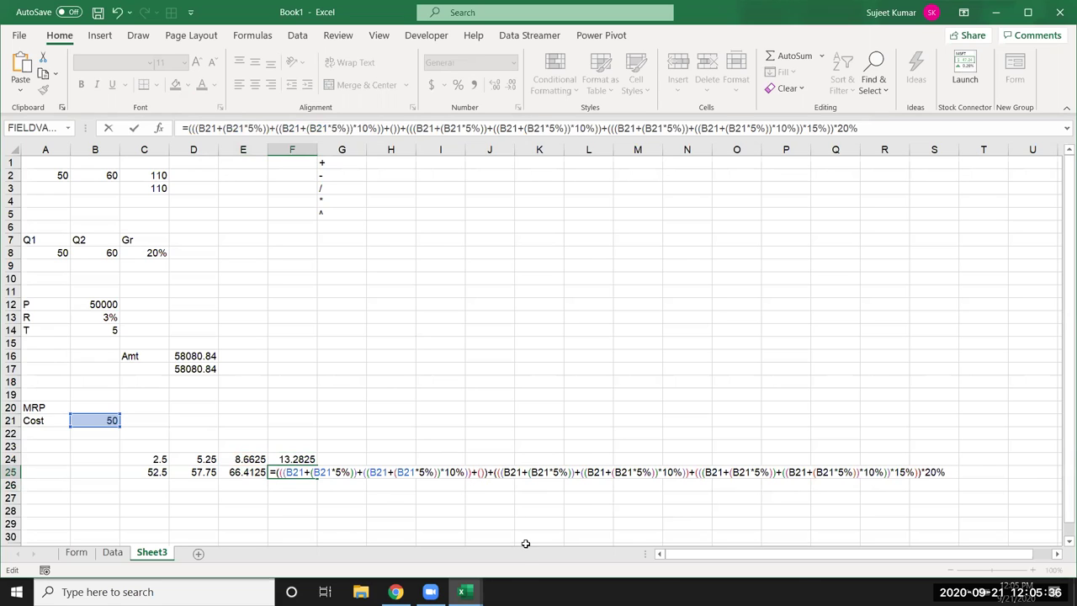
text(((B21+(B21*5%))+((B21+(B21*5%))*10%))*15%)
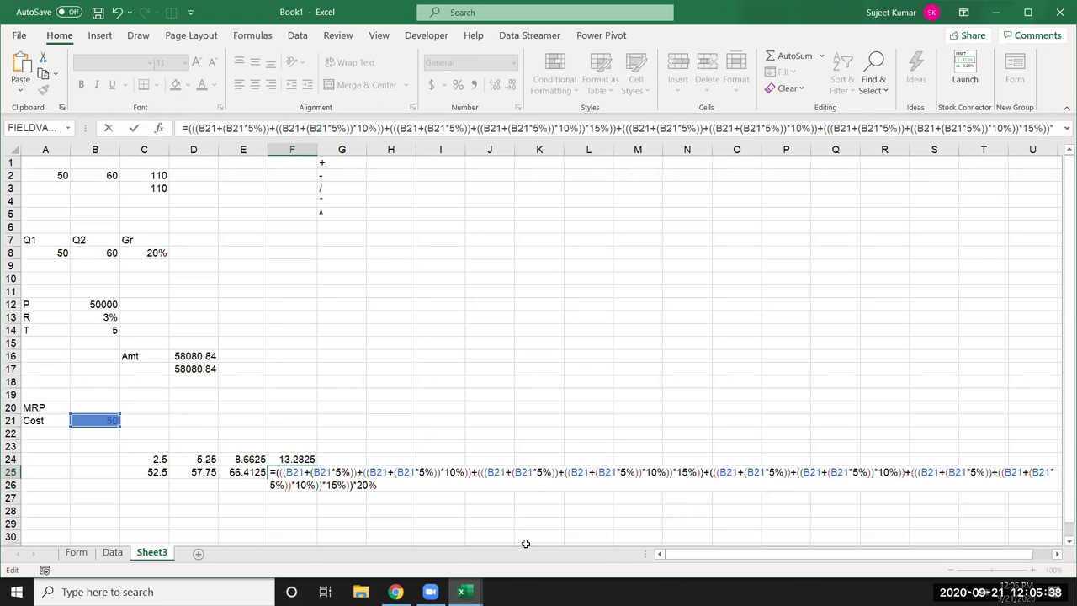
key(ctrl+Return)
key(Left)
- Clear the helper cells C24:E25 and F24
key(shift+Left)
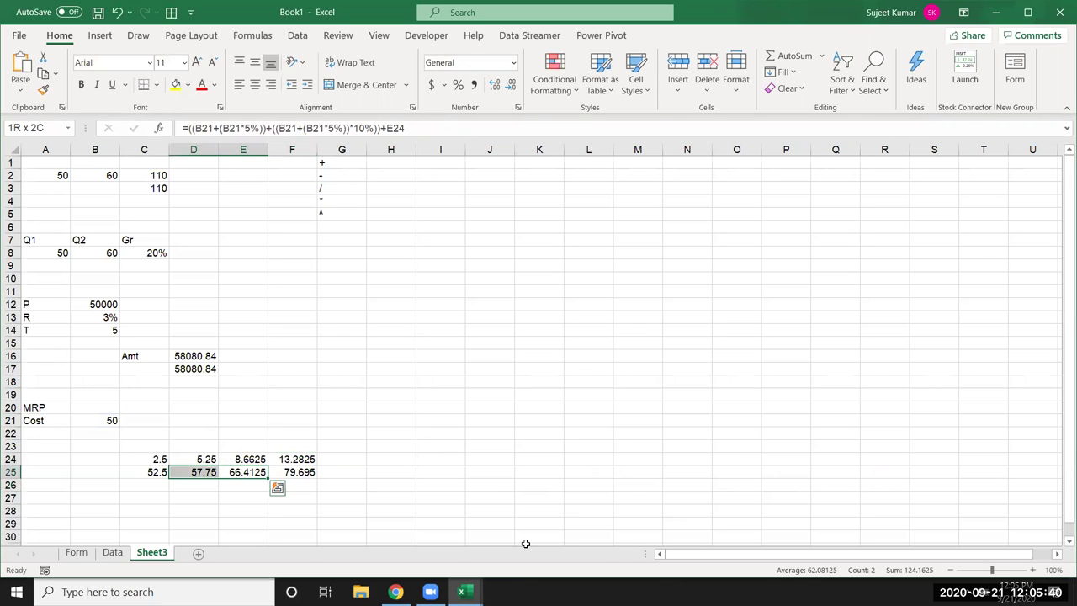
key(shift+Left)
key(shift+Up)
key(Delete)
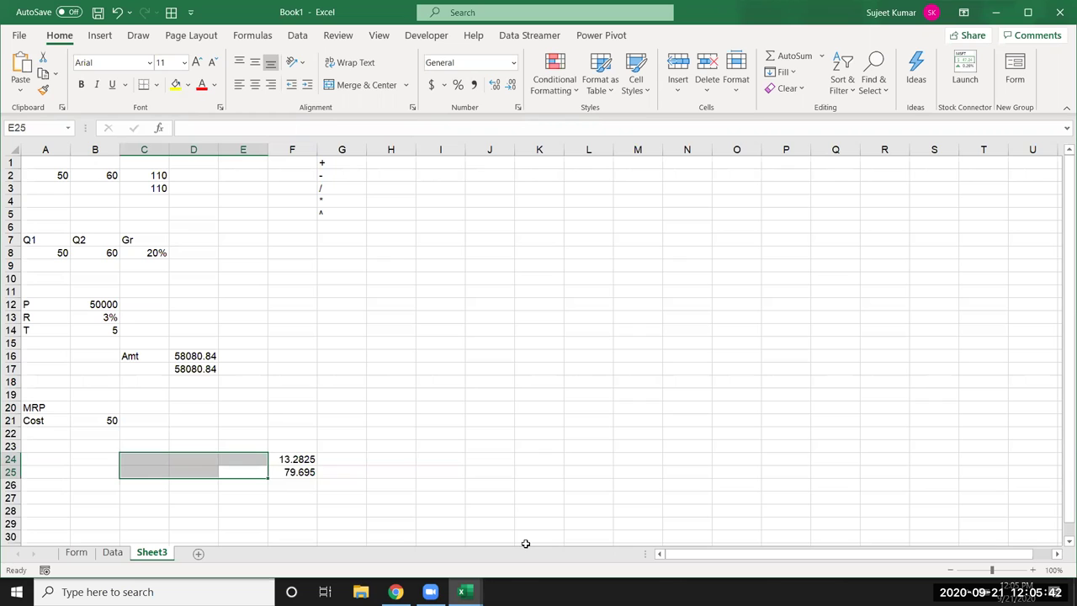
key(Right)
key(Up)
key(Delete)
key(Down)
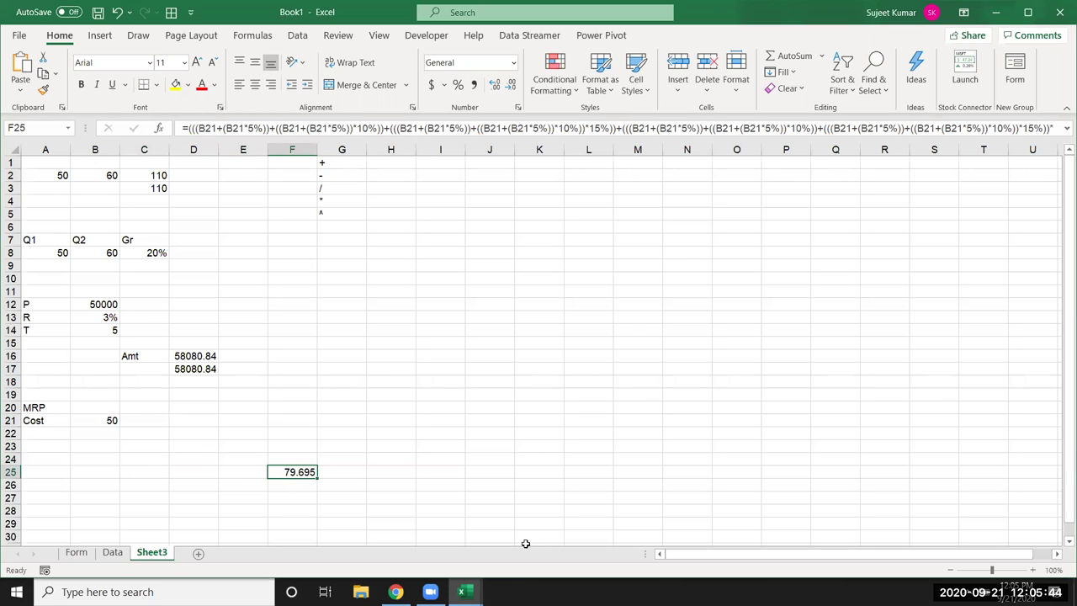
- Copy F25's nested formula into B20 beside MRP and review it
key(ctrl+c)
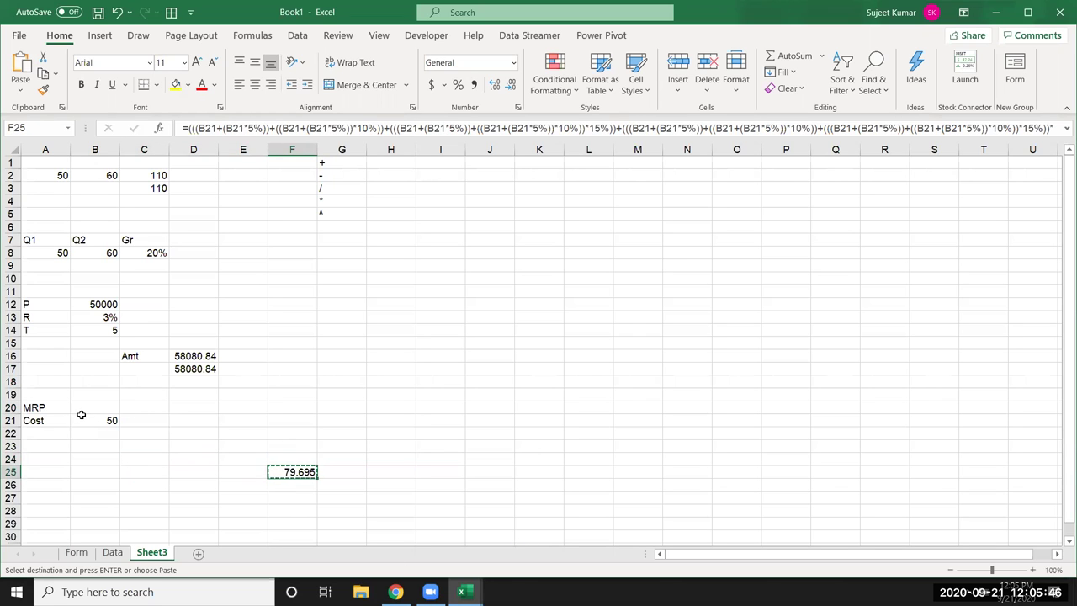
click(83, 407)
key(Return)
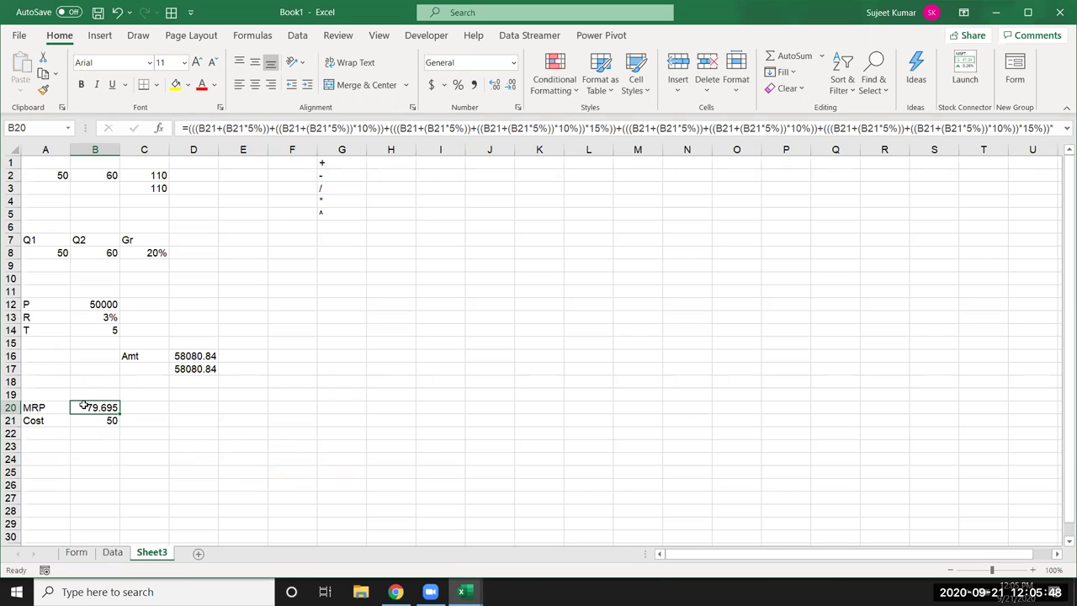
double_click(85, 408)
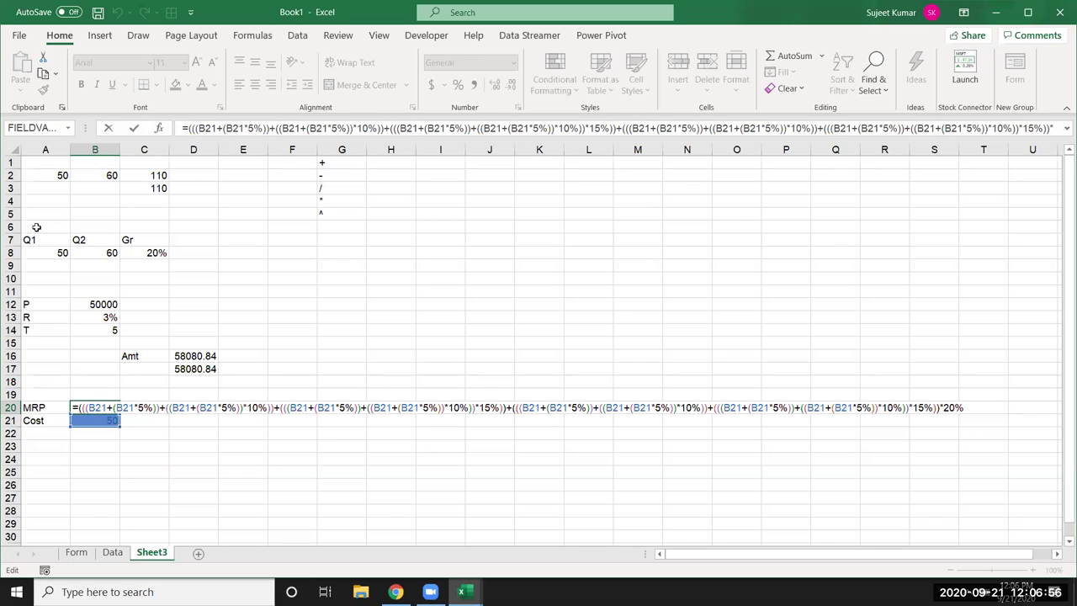
key(Return)
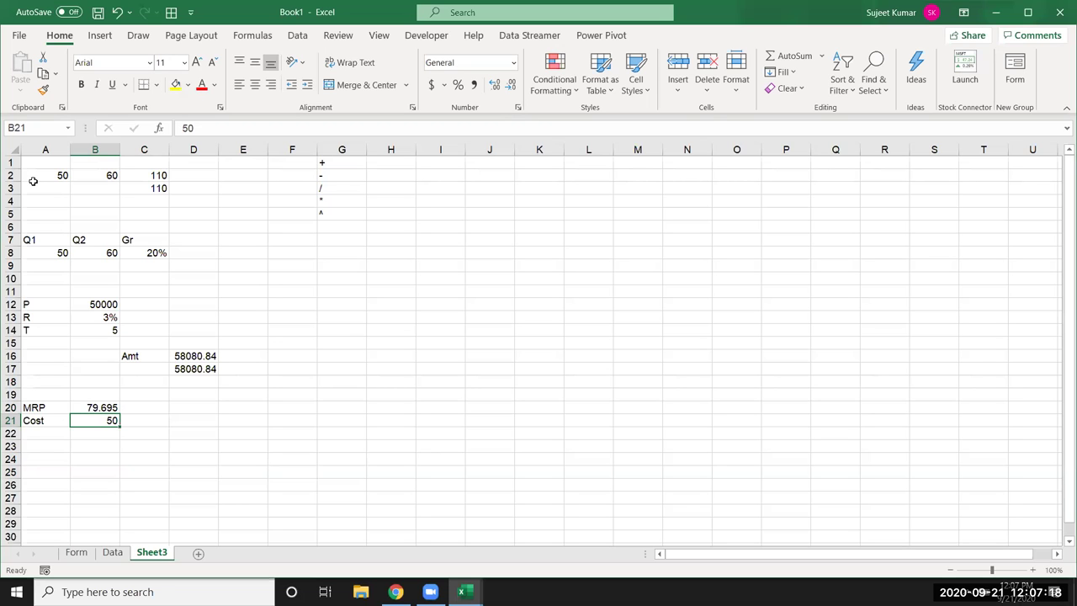
- Minimise Excel to show the desktop with Windows+D
key(super+d)
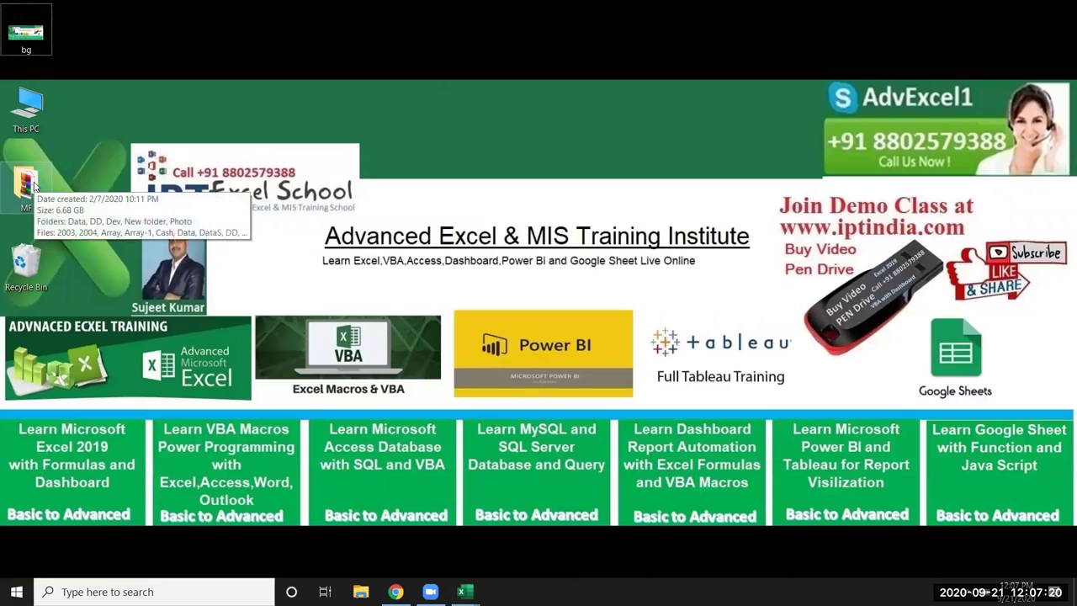